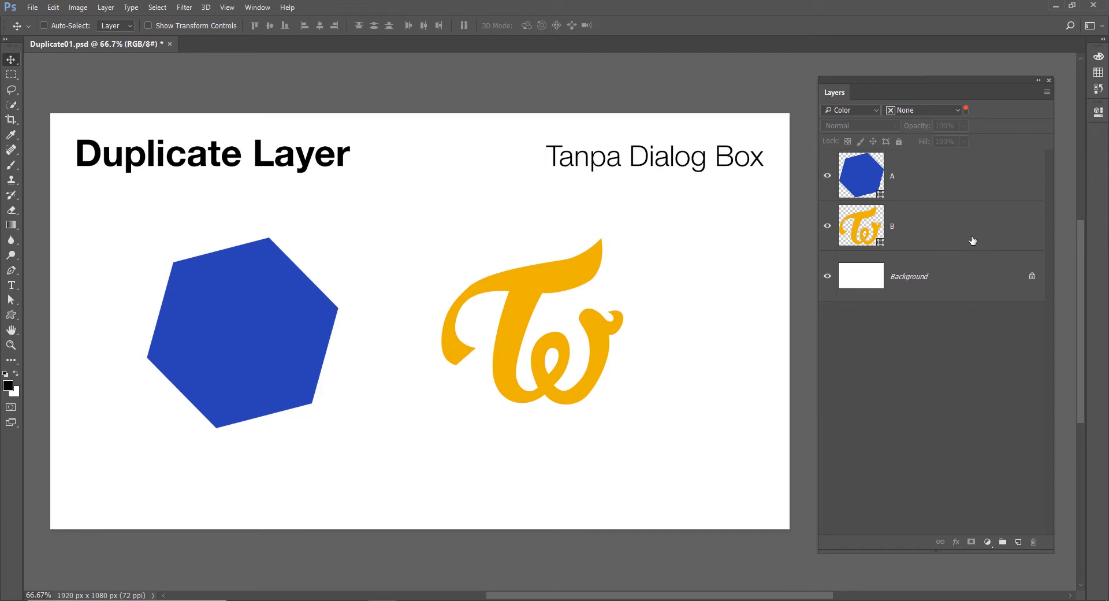
# Alt-drag copies of layer B above layer A and just above B, undoing each copy.
pyautogui.moveTo(985, 239)
pyautogui.mouseDown()
pyautogui.moveTo(1014, 451)
pyautogui.moveTo(987, 569)
pyautogui.mouseUp()
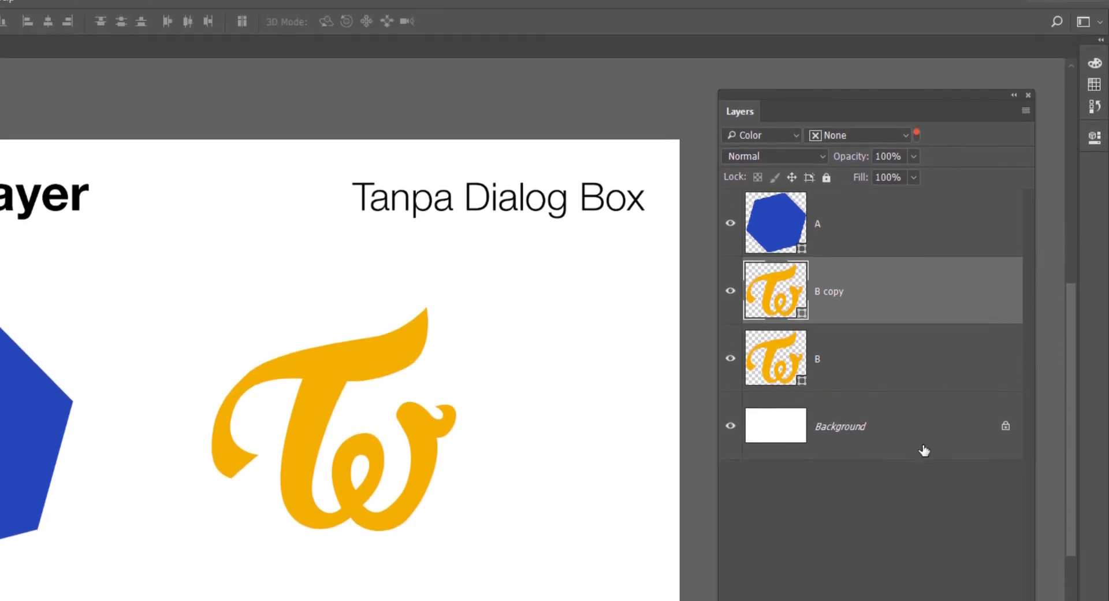
pyautogui.hotkey('ctrl', 'z')
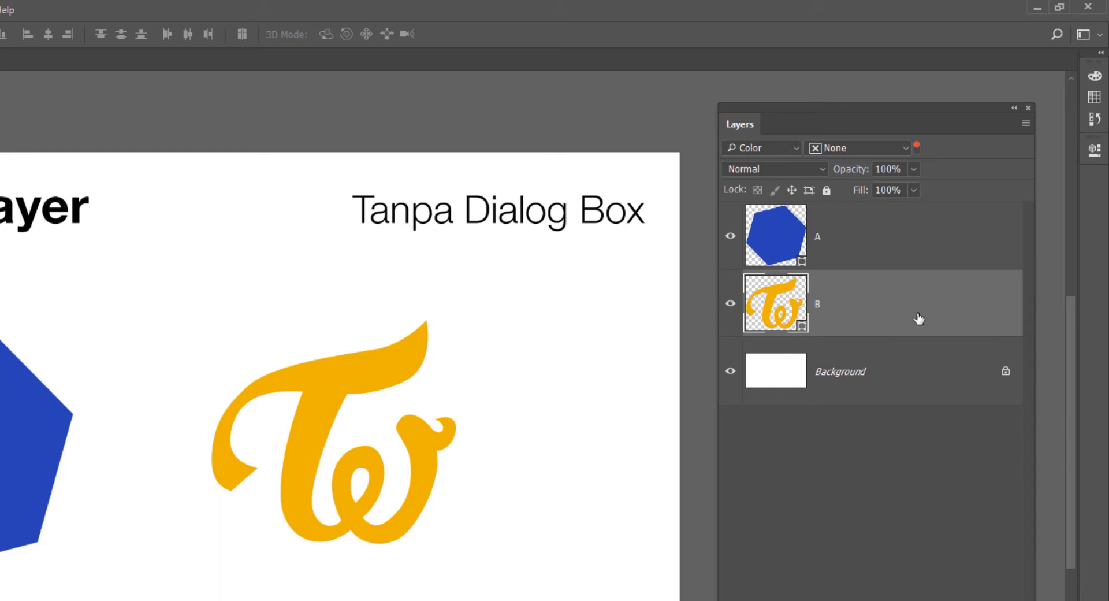
pyautogui.press('alt')
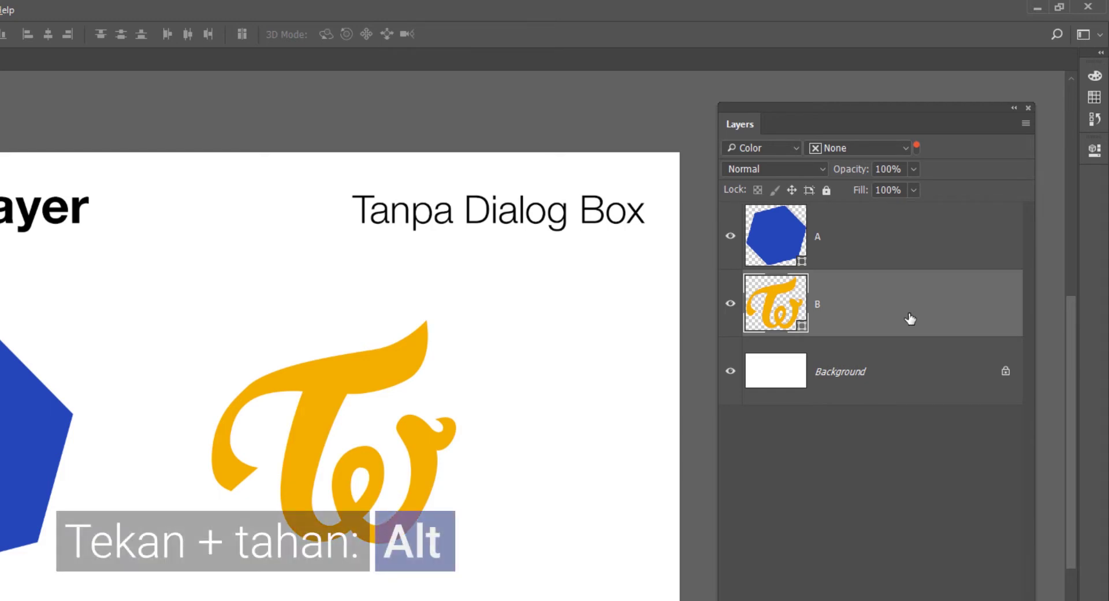
pyautogui.moveTo(875, 305); pyautogui.dragTo(876, 224)
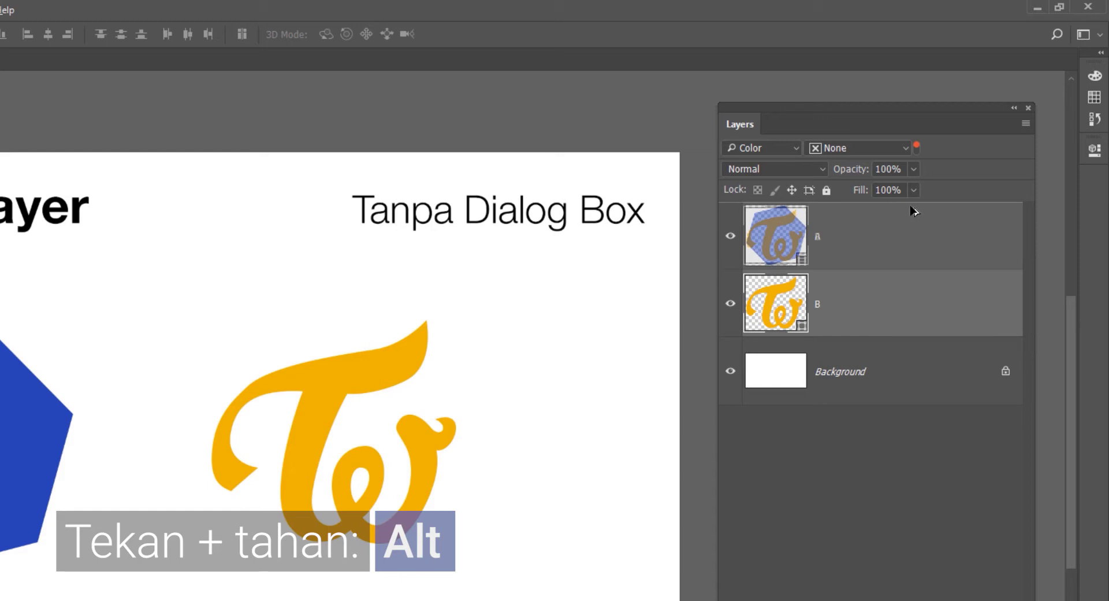
pyautogui.moveTo(913, 211); pyautogui.dragTo(913, 212)
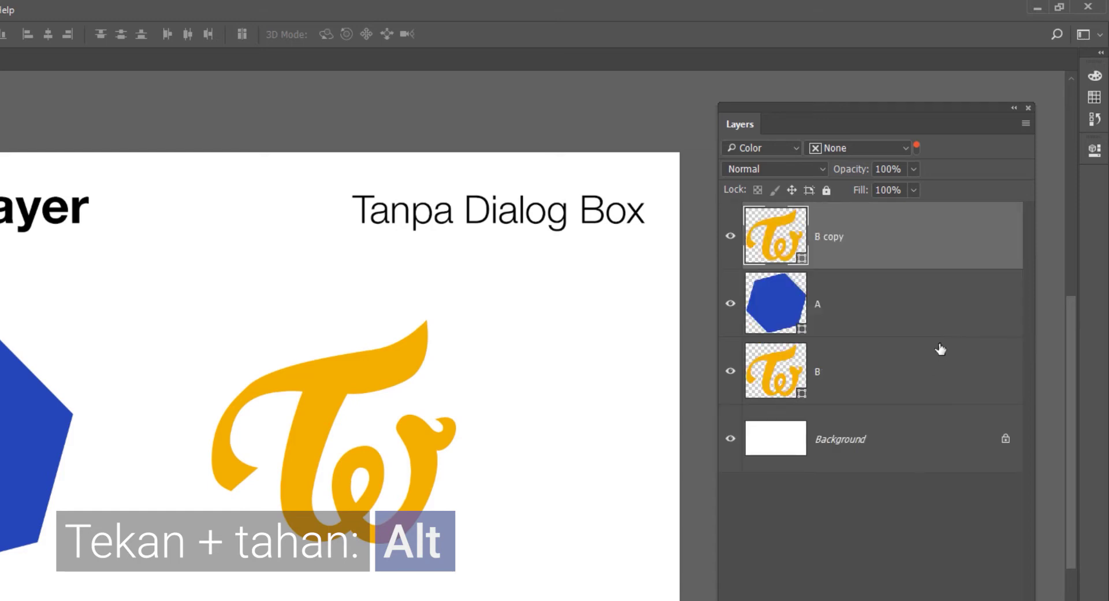
pyautogui.hotkey('ctrl', 'z')
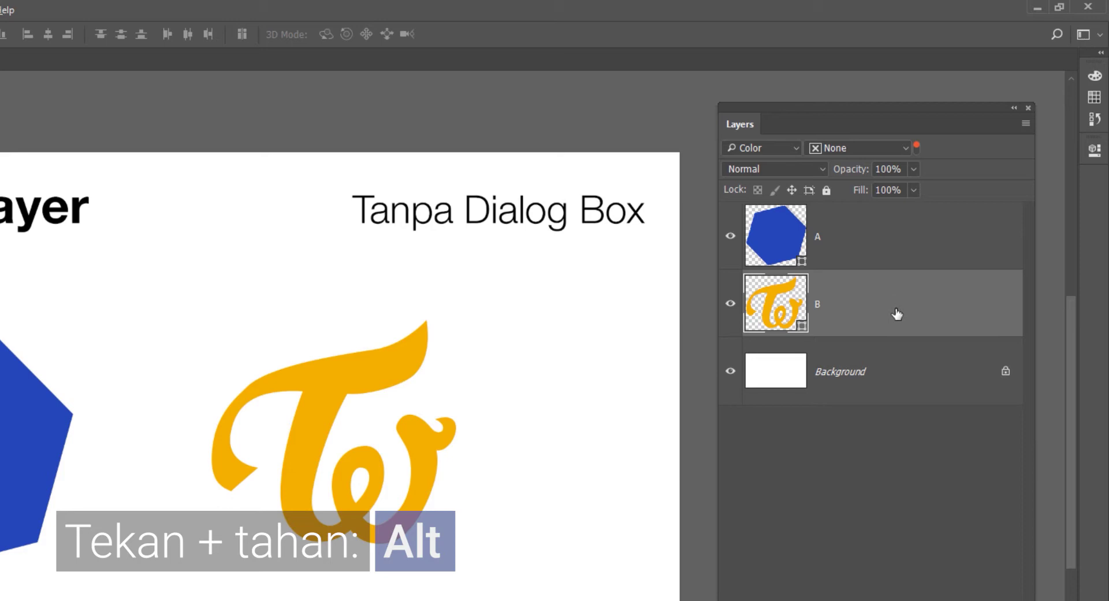
pyautogui.moveTo(900, 310); pyautogui.dragTo(897, 275)
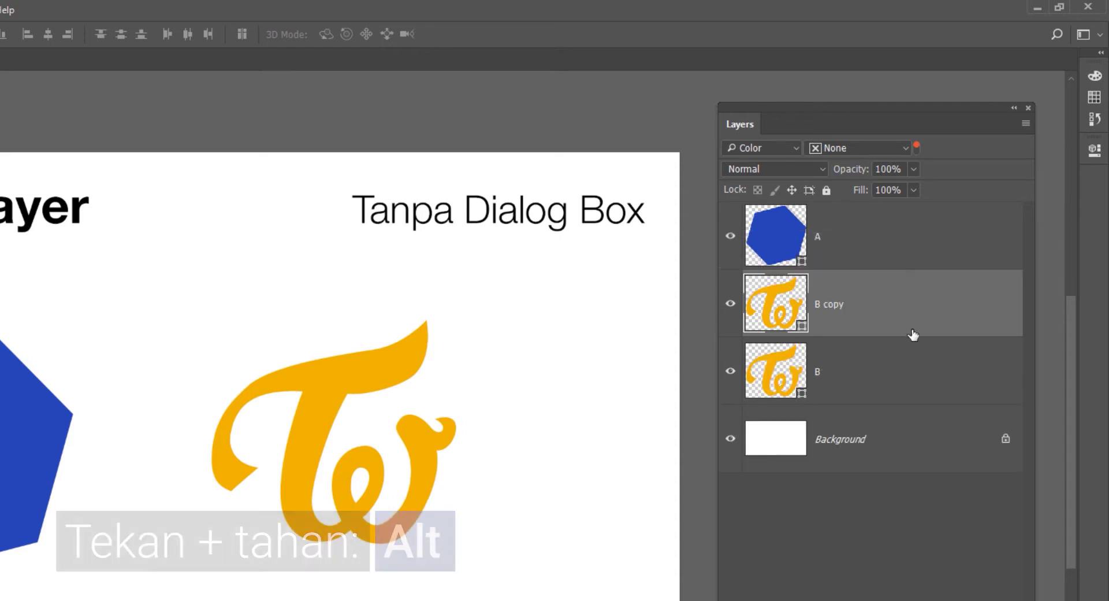
pyautogui.hotkey('ctrl', 'z')
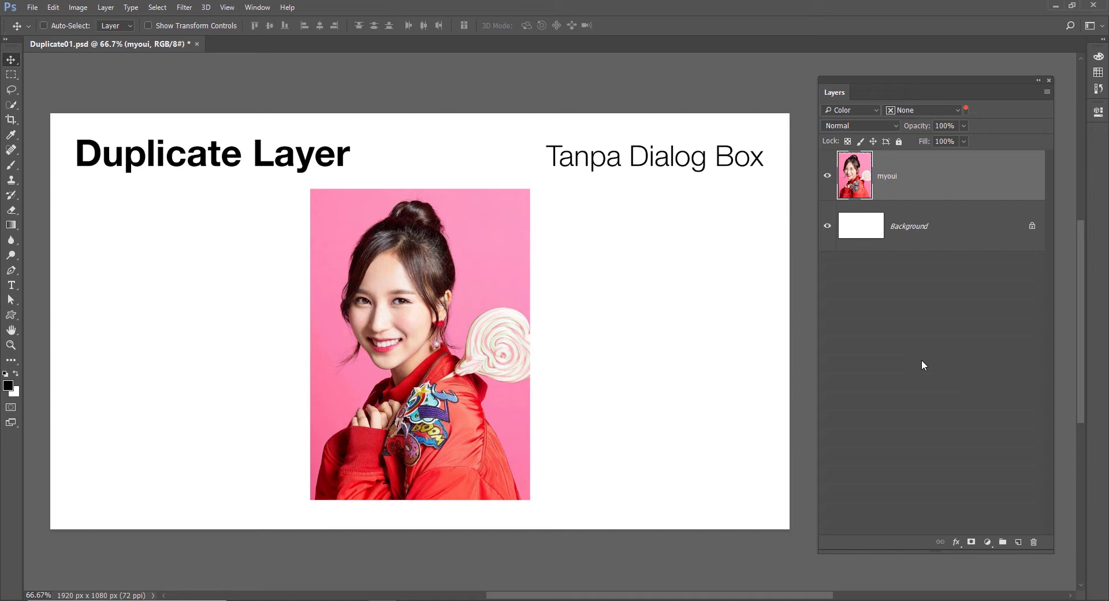
pyautogui.press('m')
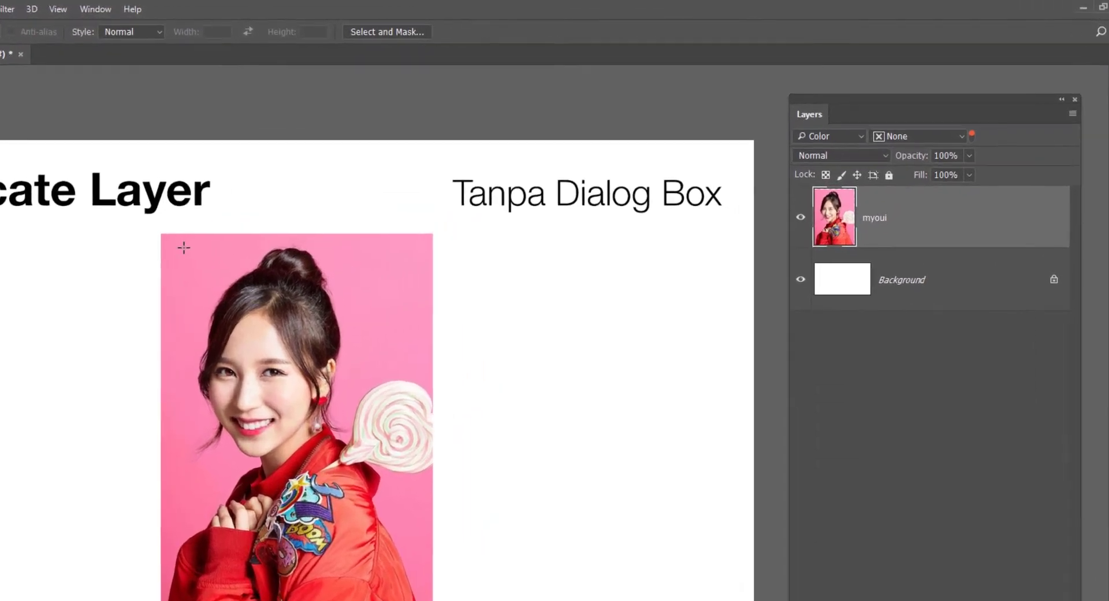
pyautogui.moveTo(141, 258); pyautogui.dragTo(325, 506)
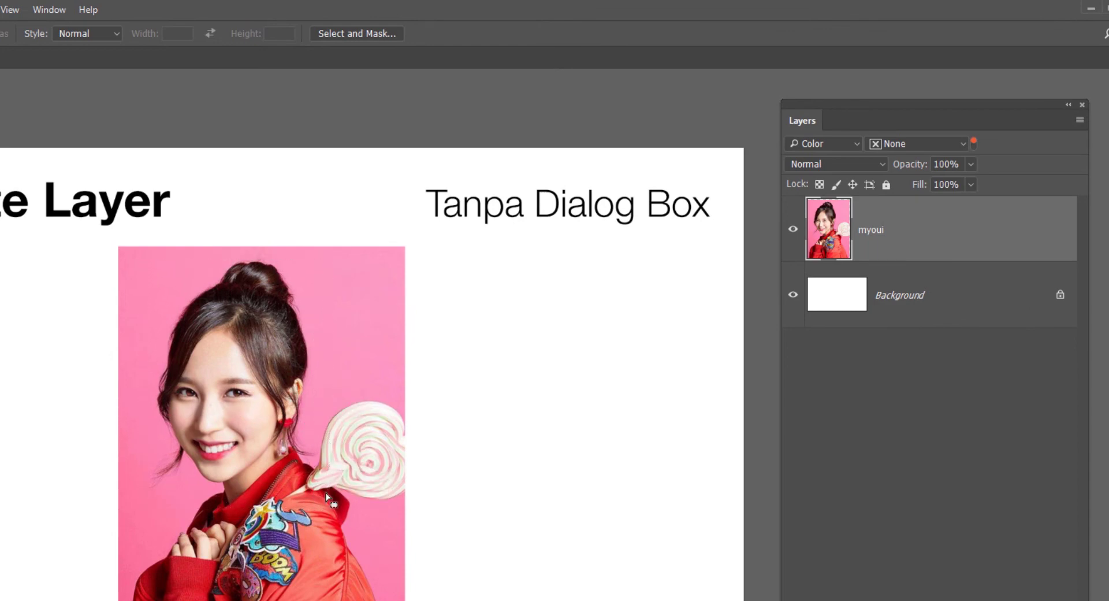
pyautogui.moveTo(136, 257); pyautogui.dragTo(327, 510)
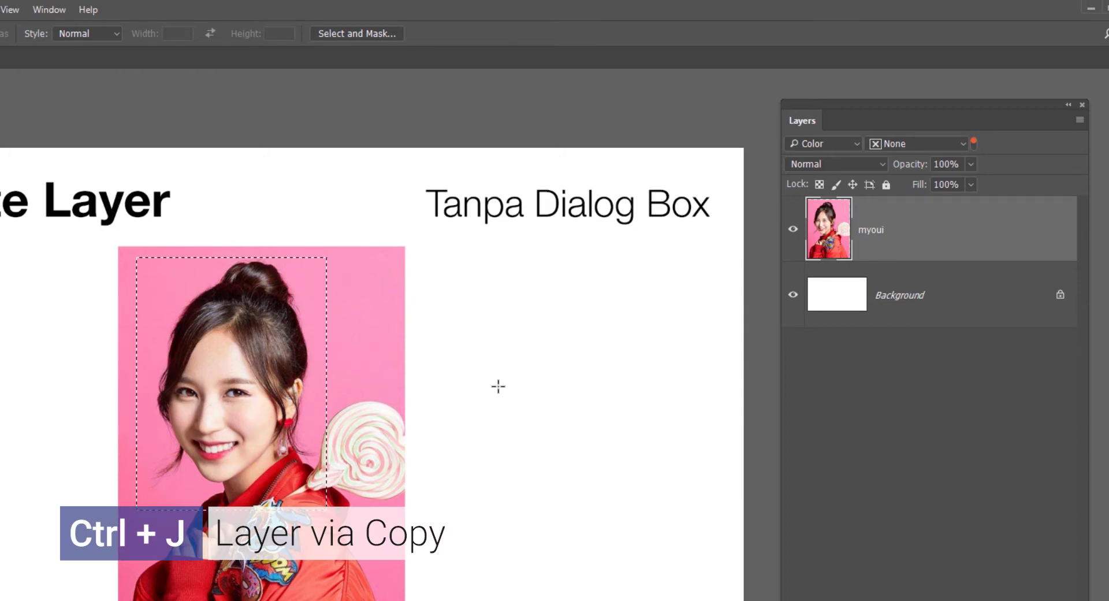
pyautogui.hotkey('ctrl', 'j')
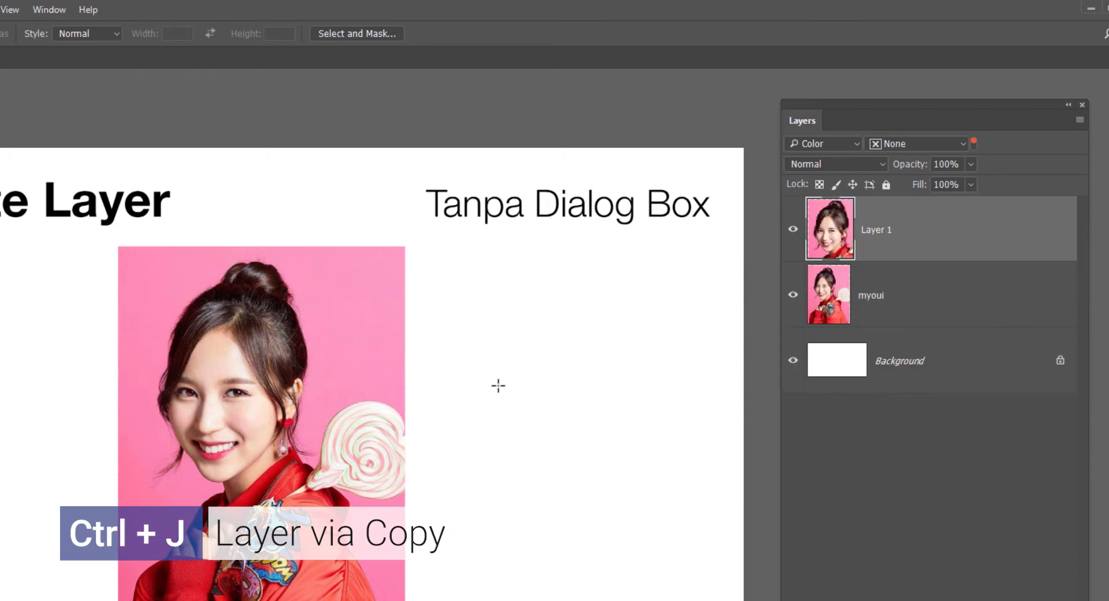
pyautogui.press('v')
pyautogui.moveTo(215, 365); pyautogui.dragTo(510, 367)
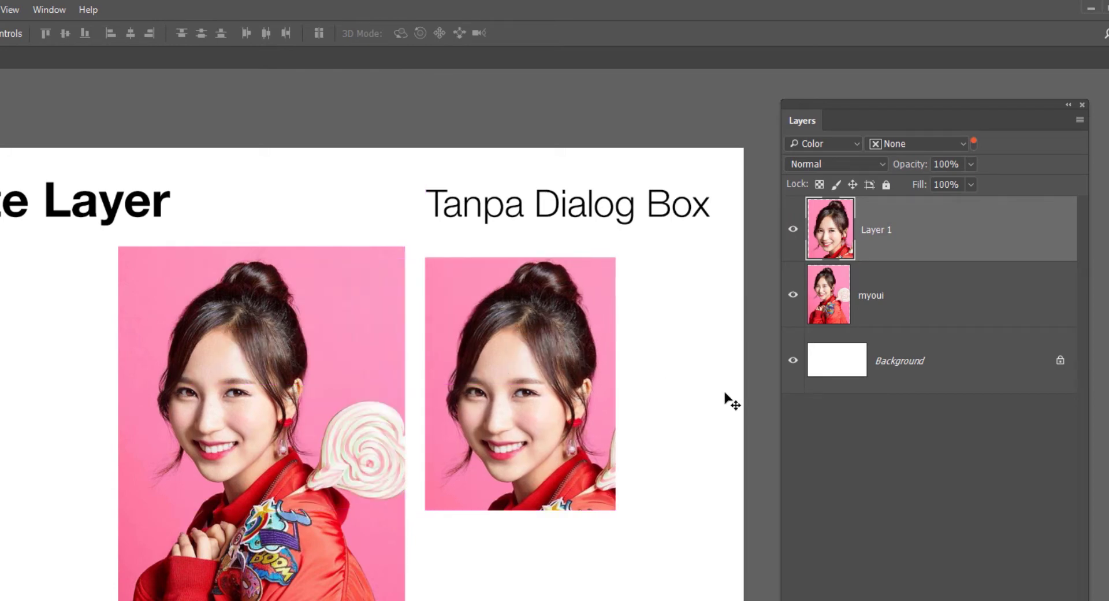
pyautogui.press('Delete')
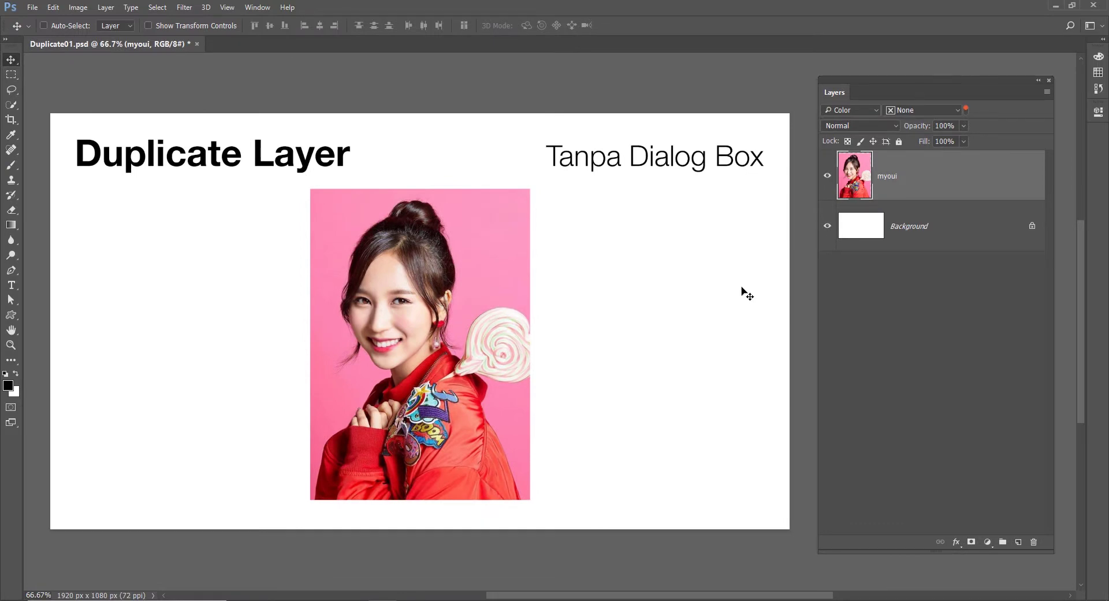
pyautogui.hotkey('ctrl', 'd')
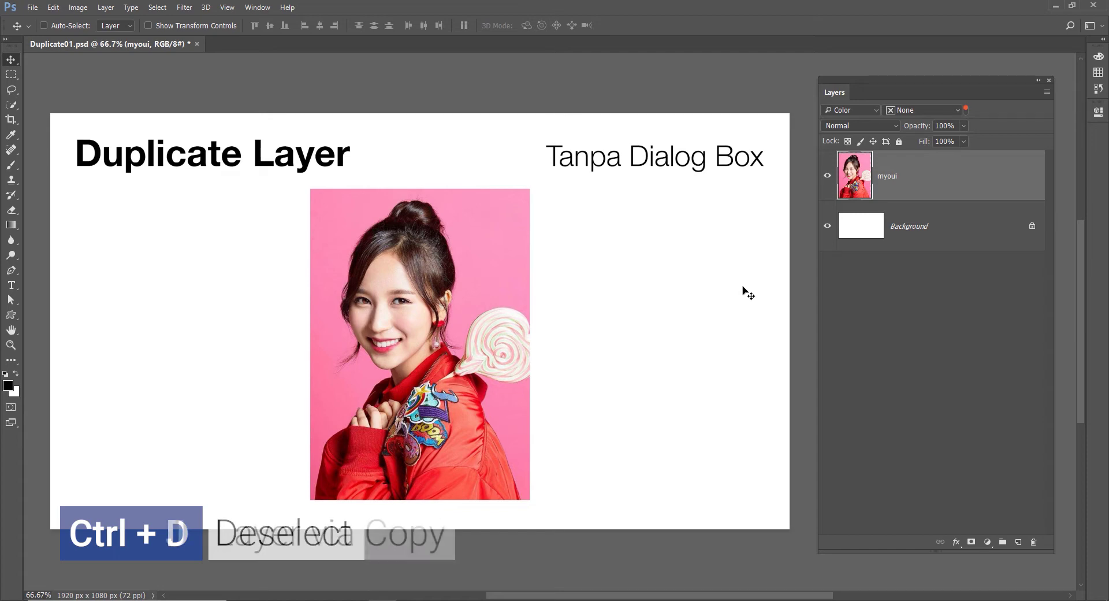
pyautogui.hotkey('ctrl', 'j')
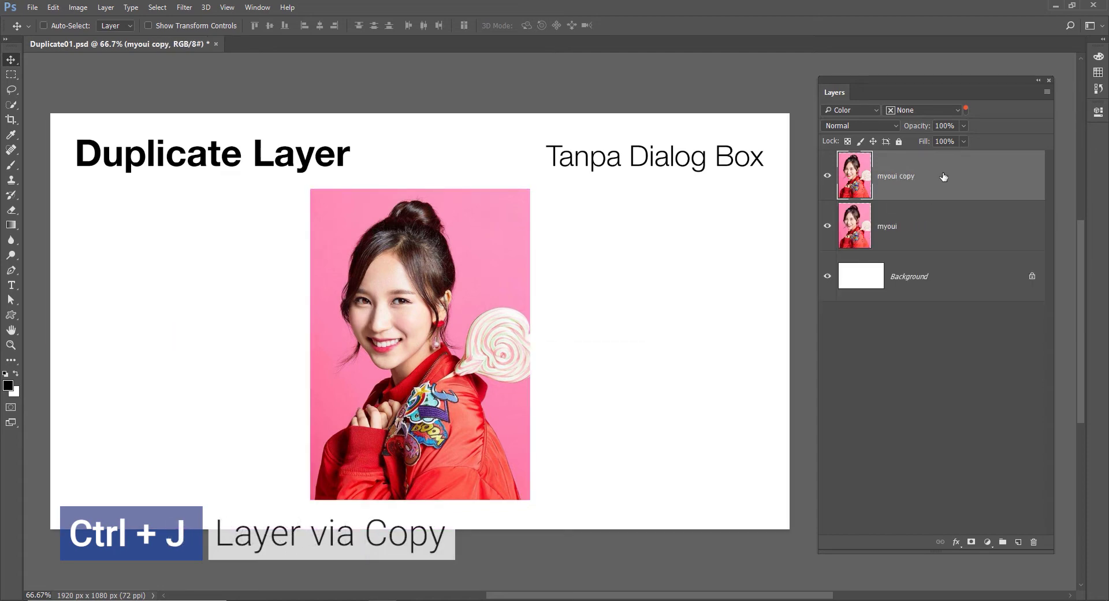
pyautogui.moveTo(397, 347); pyautogui.dragTo(628, 353)
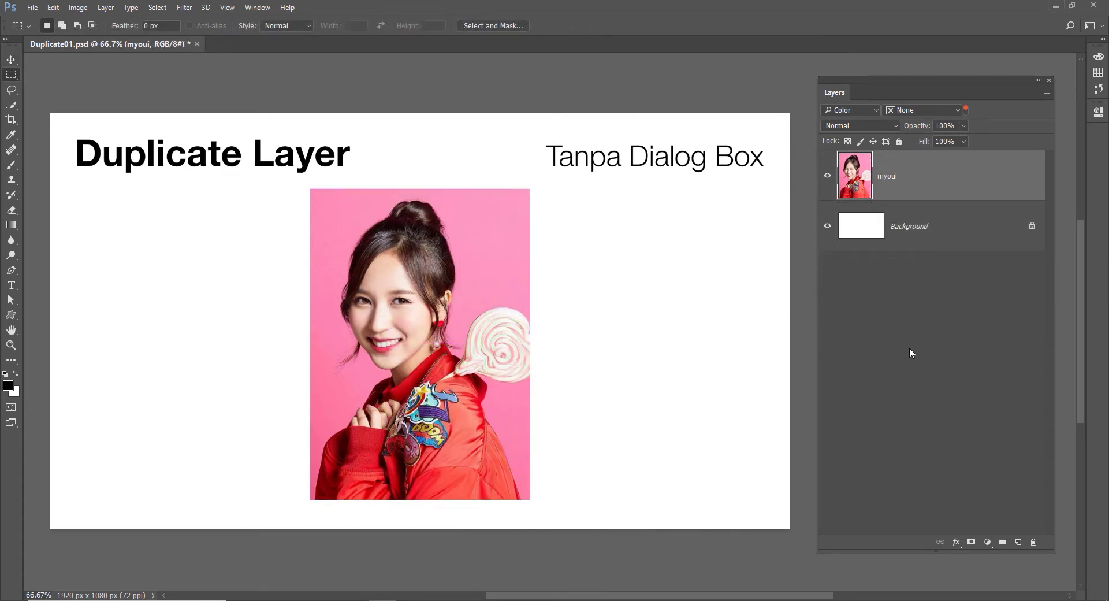
pyautogui.press('v')
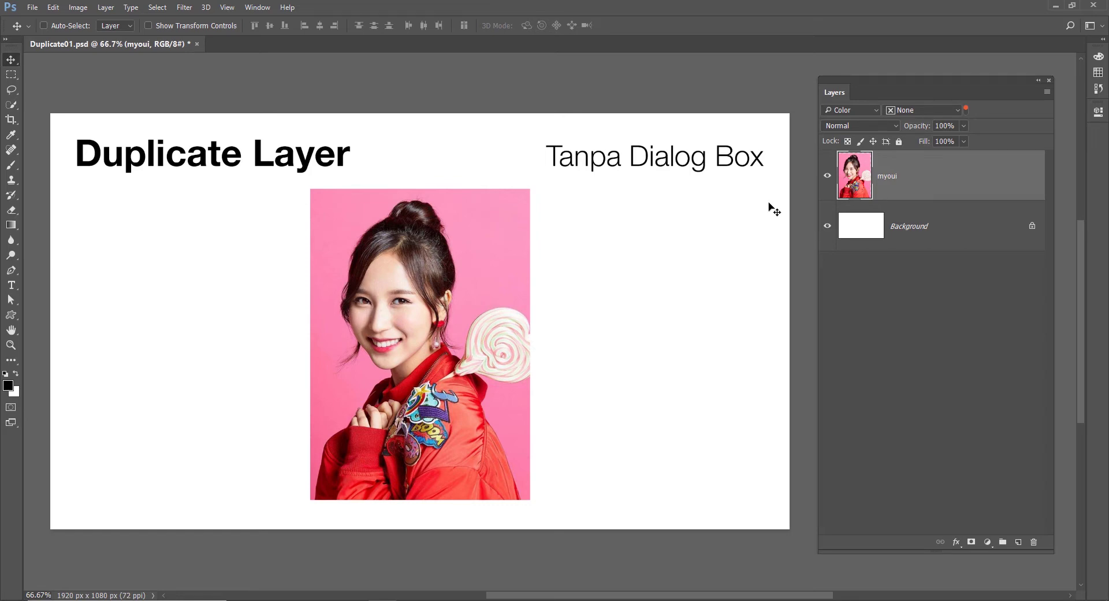
# Select the whole canvas and Alt-drag a copy of the photo about 600 px right, then undo it.
pyautogui.hotkey('ctrl', 'a')
pyautogui.press('alt')
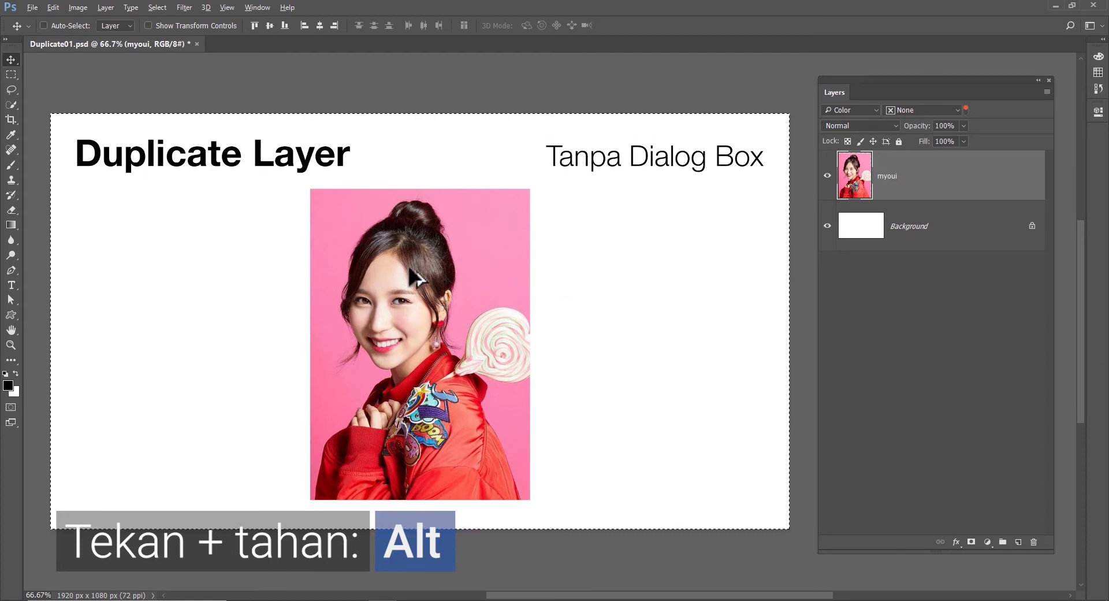
pyautogui.moveTo(409, 268); pyautogui.dragTo(613, 283)
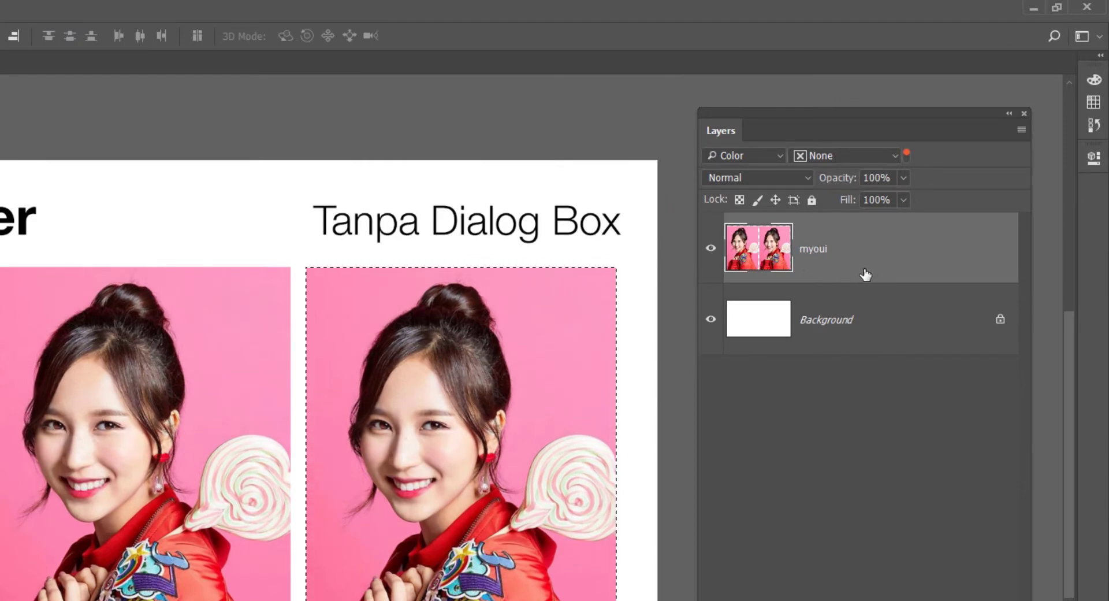
pyautogui.hotkey('ctrl', 'x')
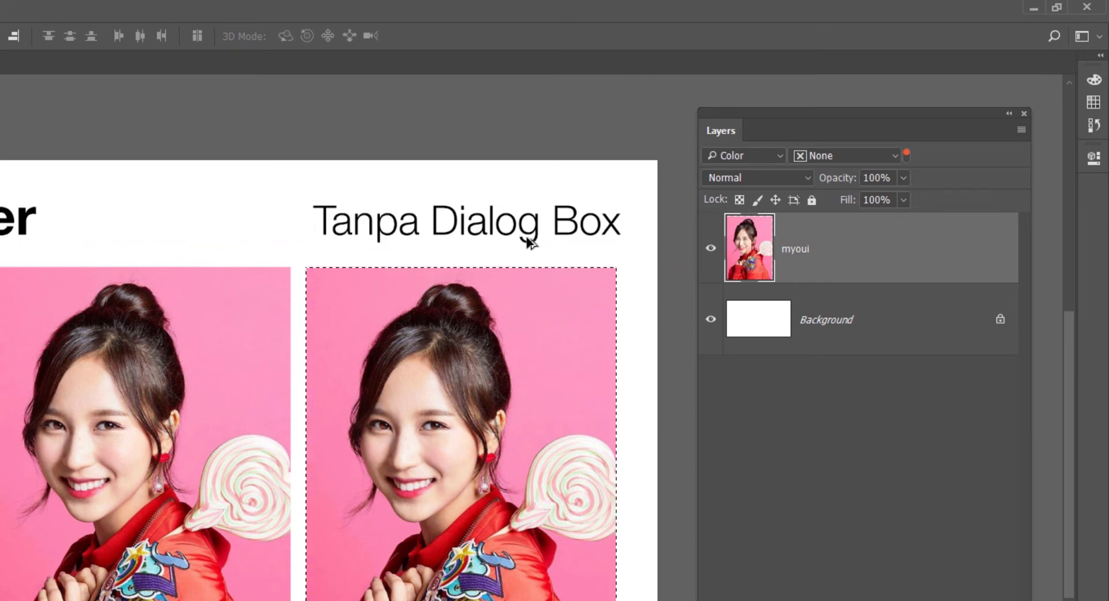
pyautogui.hotkey('ctrl', 'a')
# Clear the selection and Alt-drag another copy of the photo to the right.
pyautogui.hotkey('ctrl', 'd')
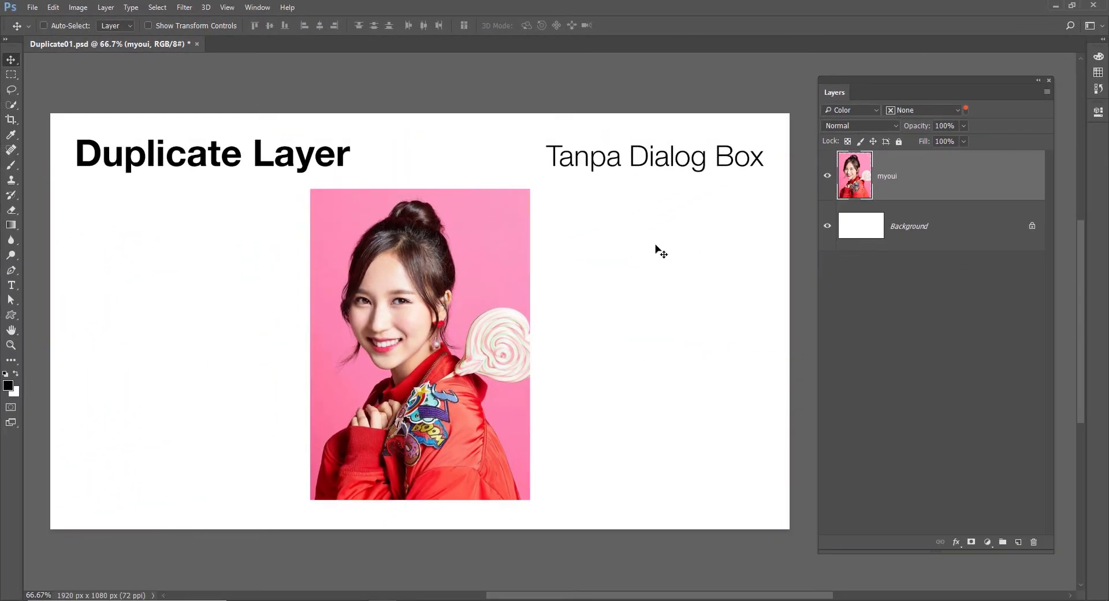
pyautogui.hotkey('ctrl', 'a')
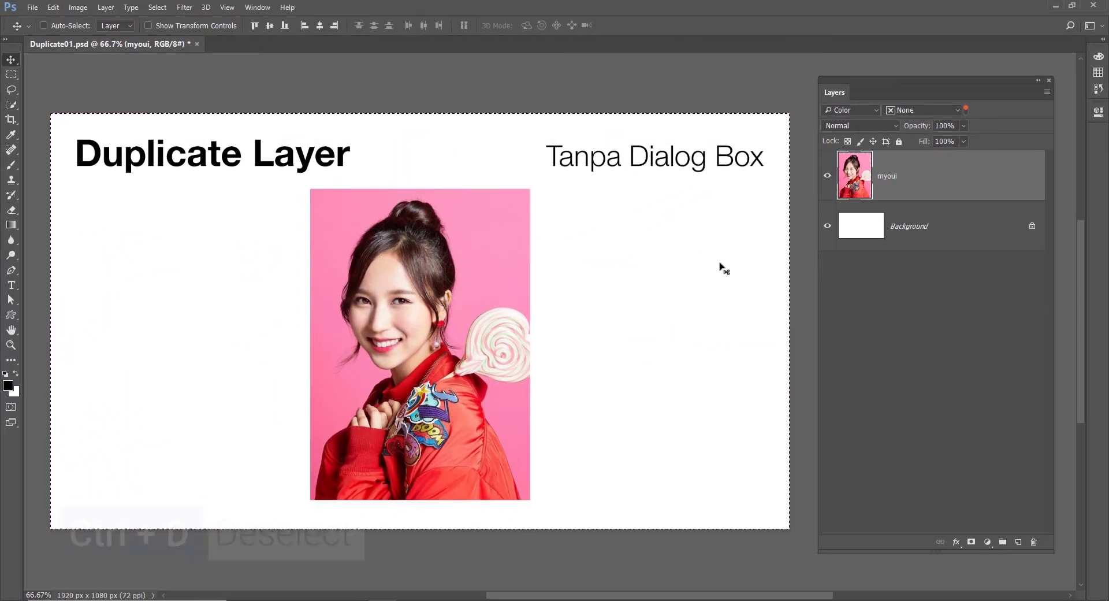
pyautogui.hotkey('ctrl', 'd')
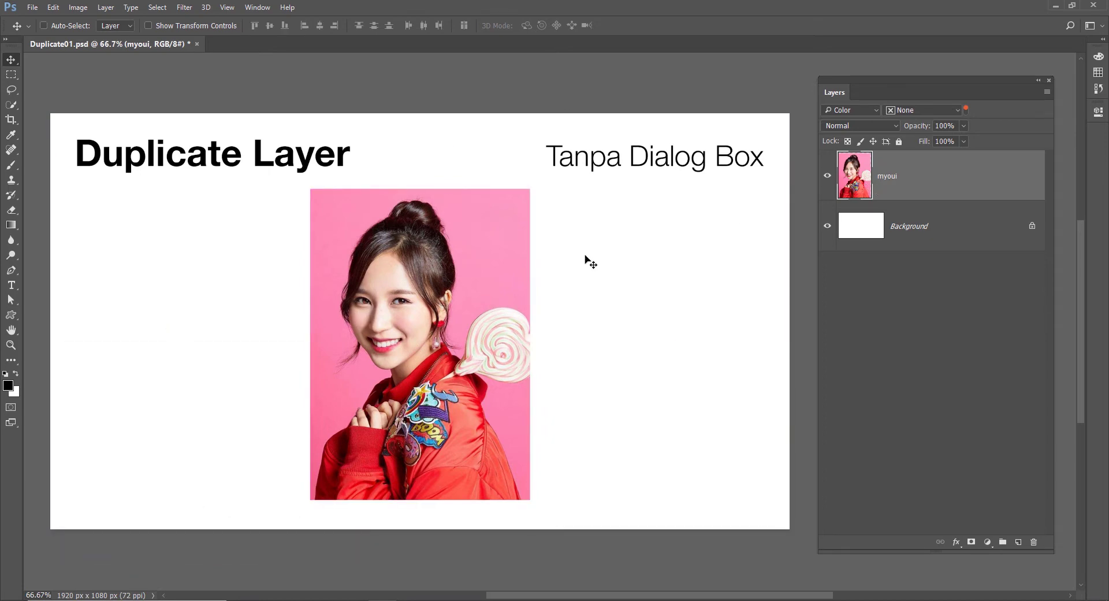
pyautogui.press('alt')
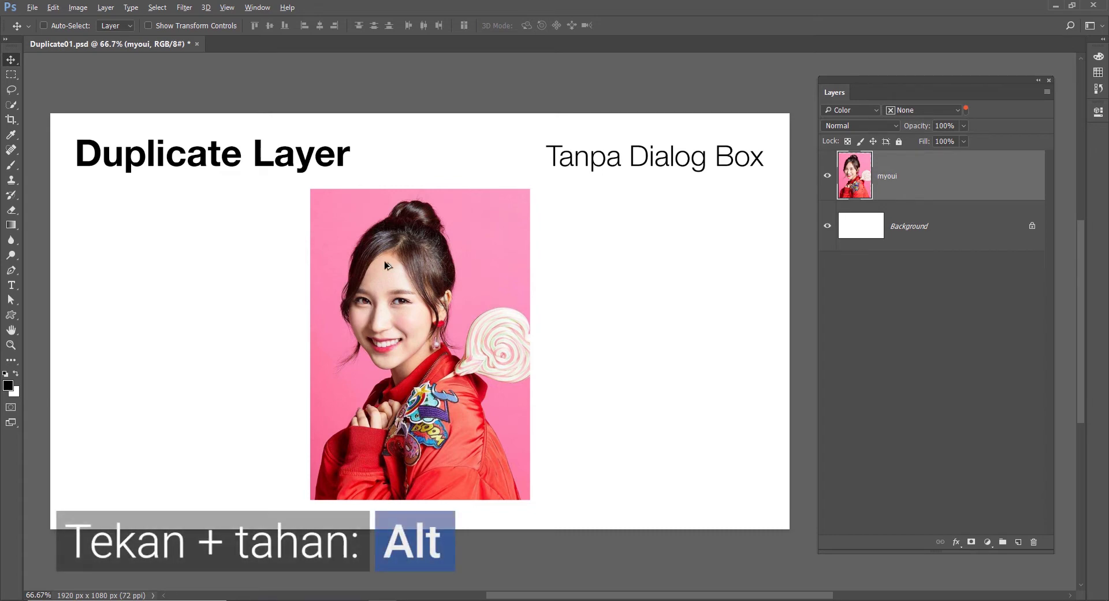
pyautogui.moveTo(452, 256); pyautogui.dragTo(653, 258)
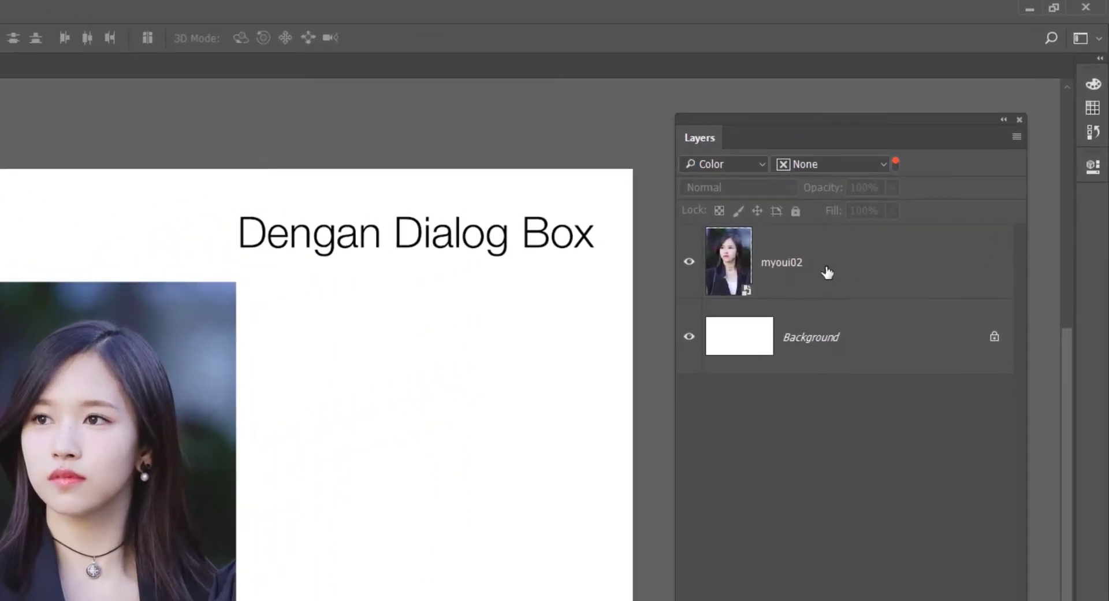
# Duplicate the portrait layer as 'duplikat di dokumen yang sama' into Duplicate01.psd.
pyautogui.rightClick(827, 272)
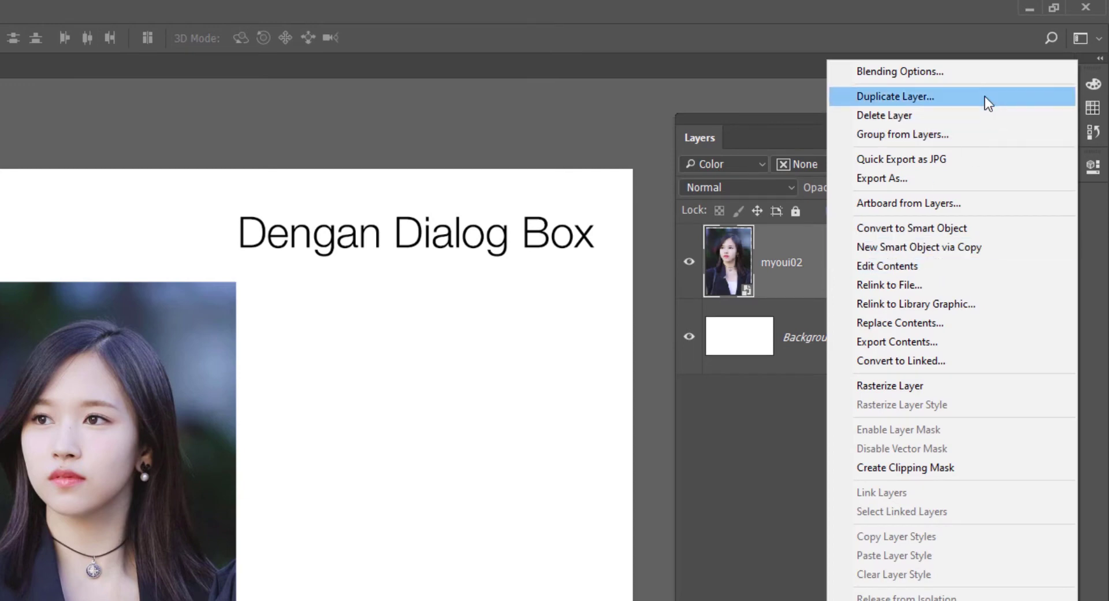
pyautogui.click(945, 98)
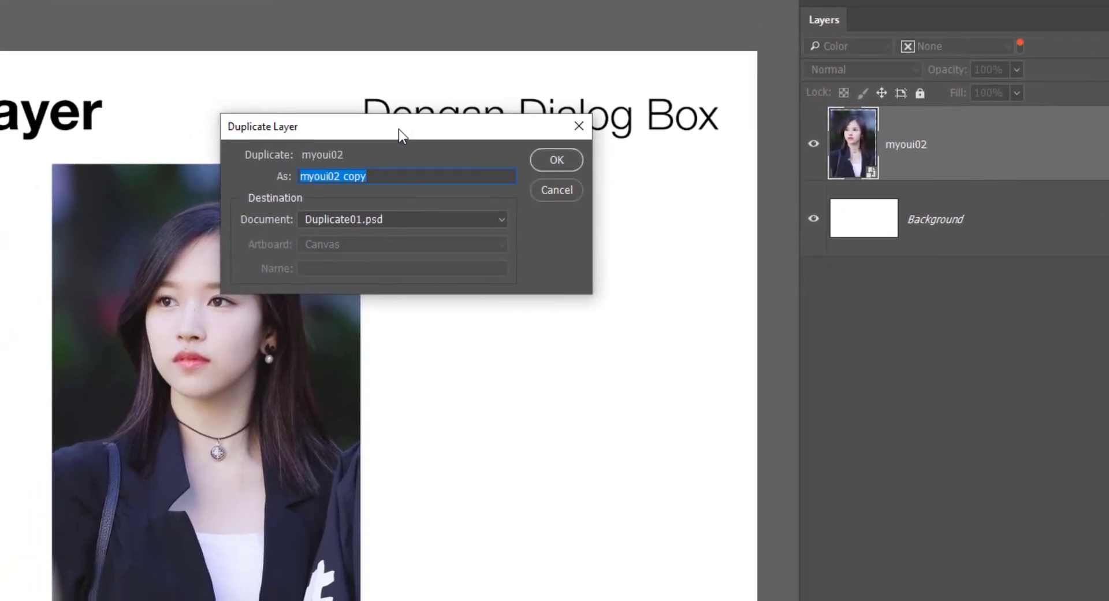
pyautogui.moveTo(398, 130); pyautogui.dragTo(509, 293)
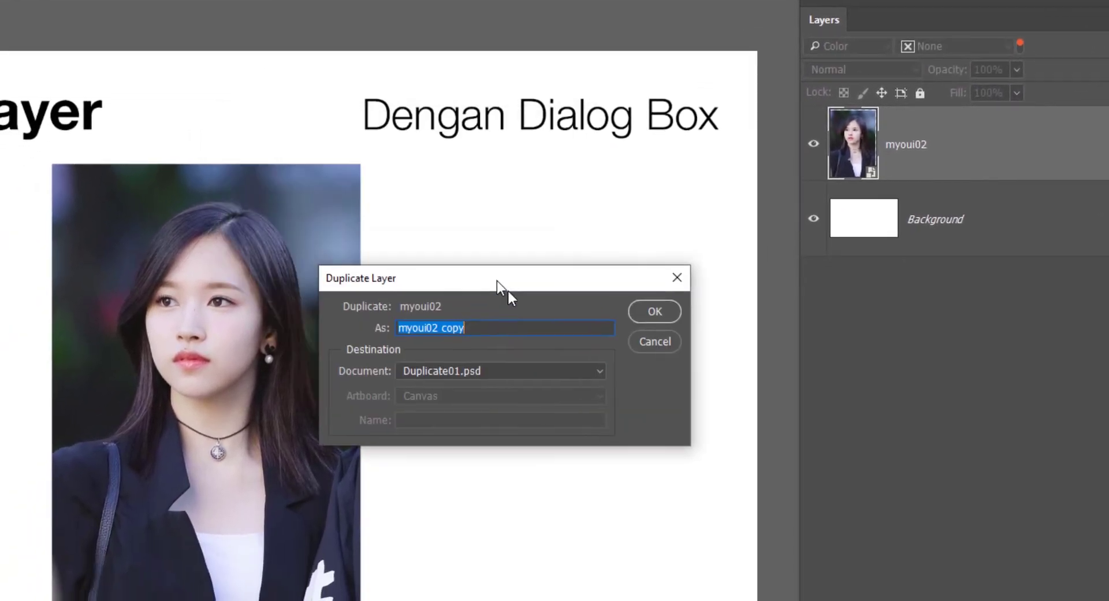
pyautogui.doubleClick(487, 345)
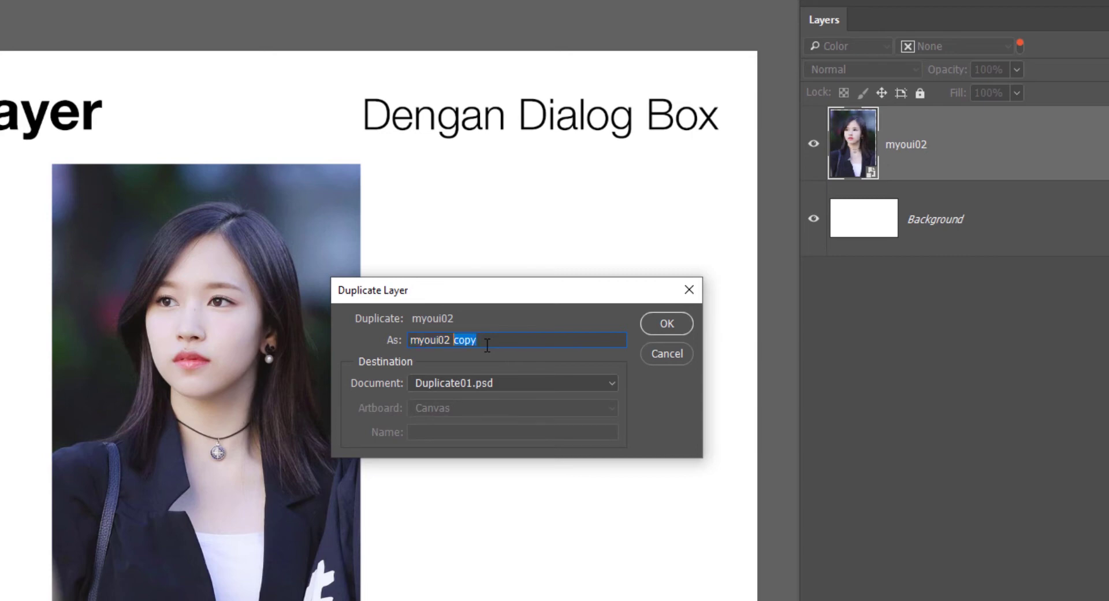
pyautogui.write('d')
pyautogui.write('uplikat di dokumen')
pyautogui.write(' yang sama')
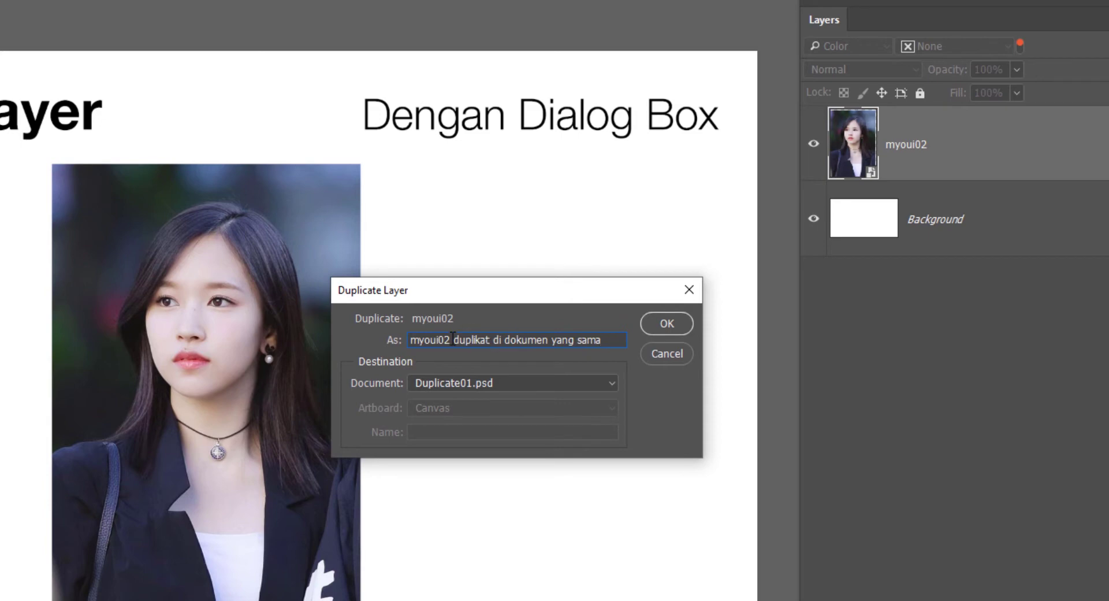
pyautogui.doubleClick(434, 340)
pyautogui.press('BackSpace')
pyautogui.click(460, 383)
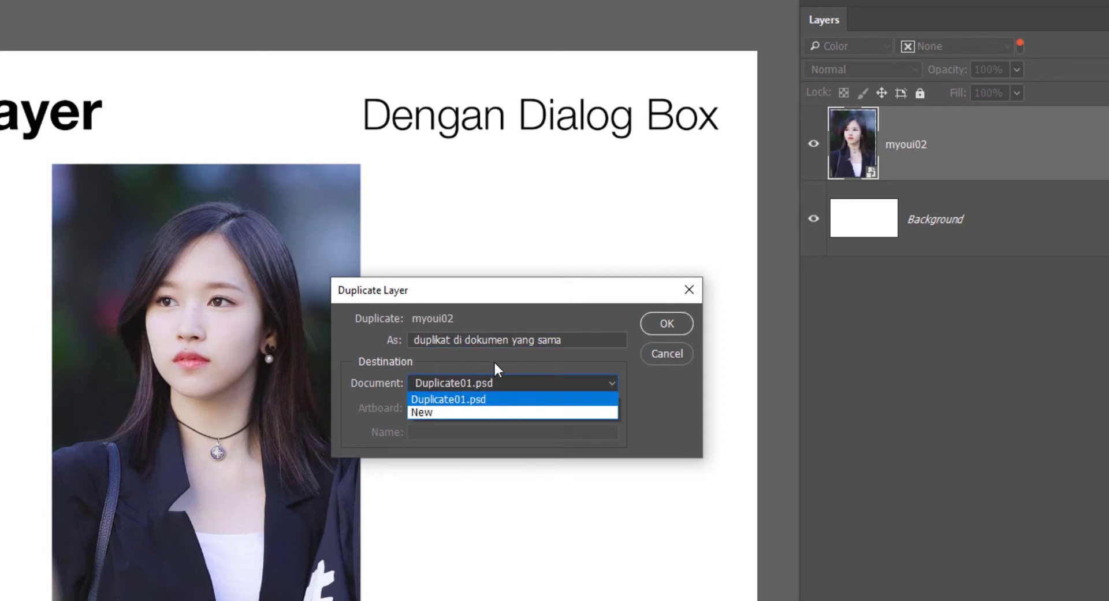
pyautogui.click(500, 398)
pyautogui.click(514, 375)
pyautogui.click(659, 323)
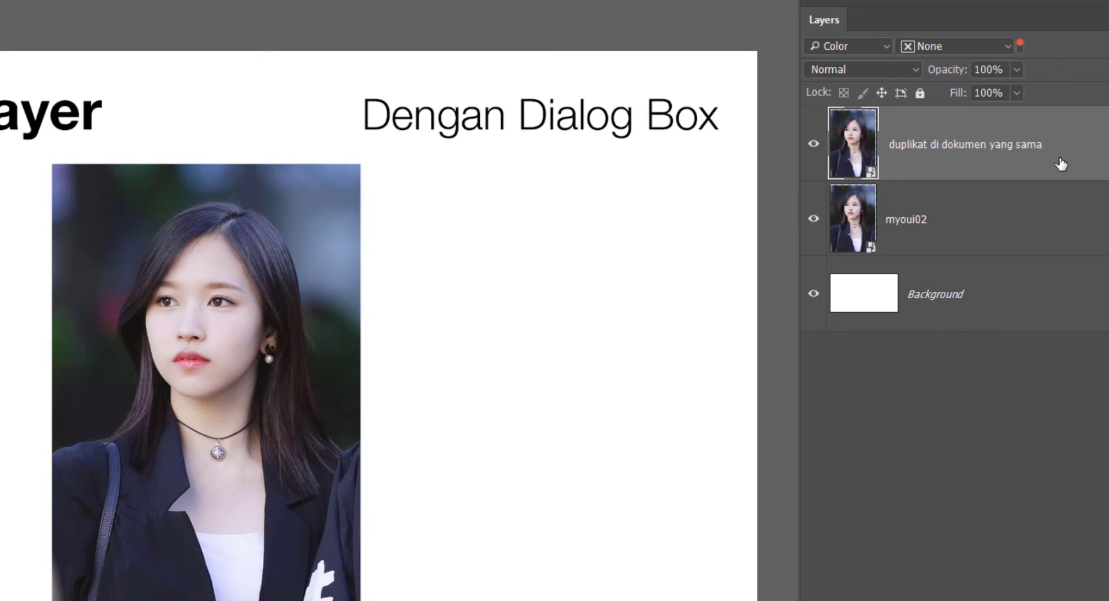
# Duplicate myoui02 into new document 'dokumen baru' as 'duplikat di dokumen baru', then return to Duplicate01.psd.
pyautogui.click(959, 231)
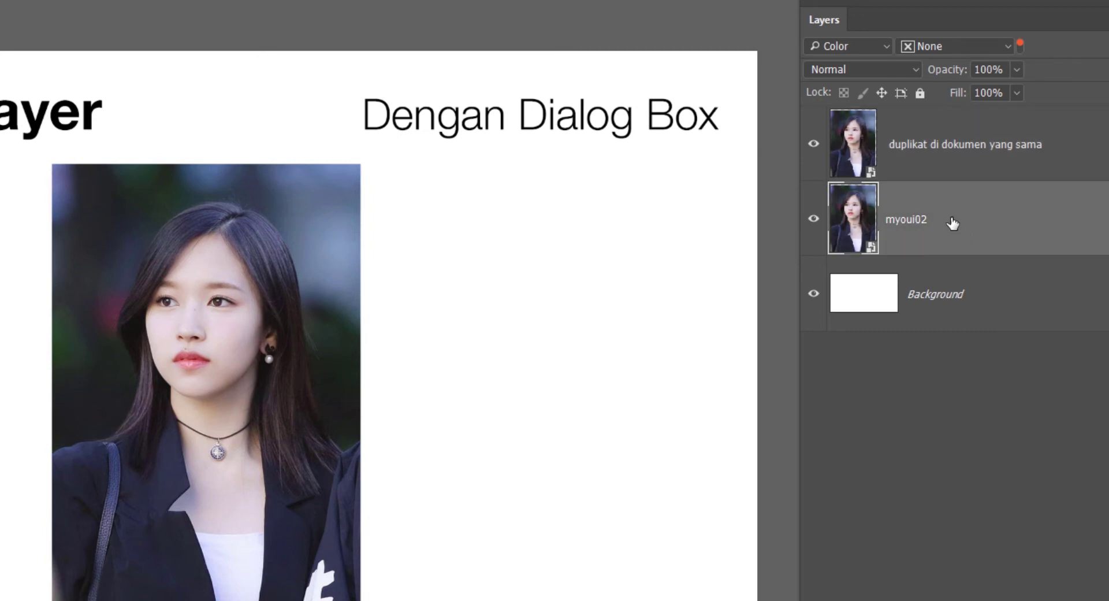
pyautogui.rightClick(956, 193)
pyautogui.click(1017, 3)
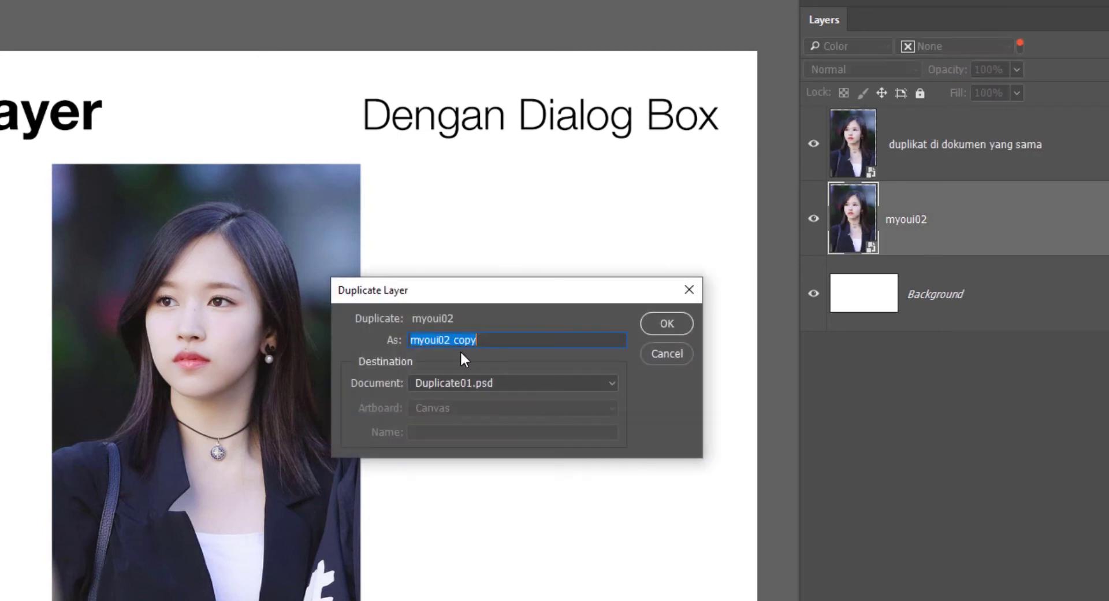
pyautogui.click(462, 383)
pyautogui.click(449, 407)
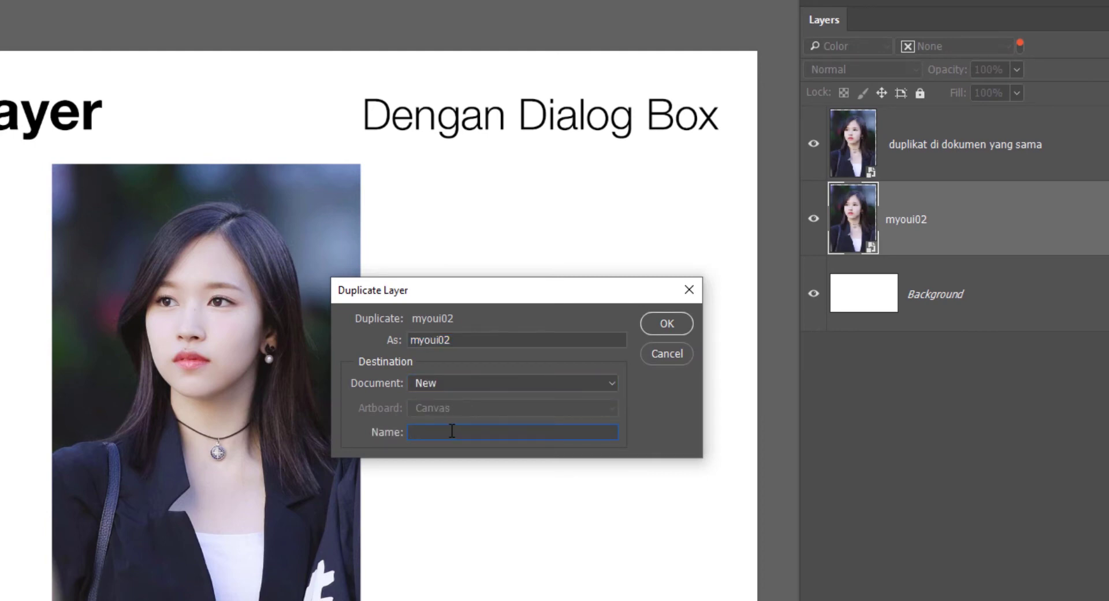
pyautogui.write('dokumen baru')
pyautogui.press('Tab')
pyautogui.write('dup')
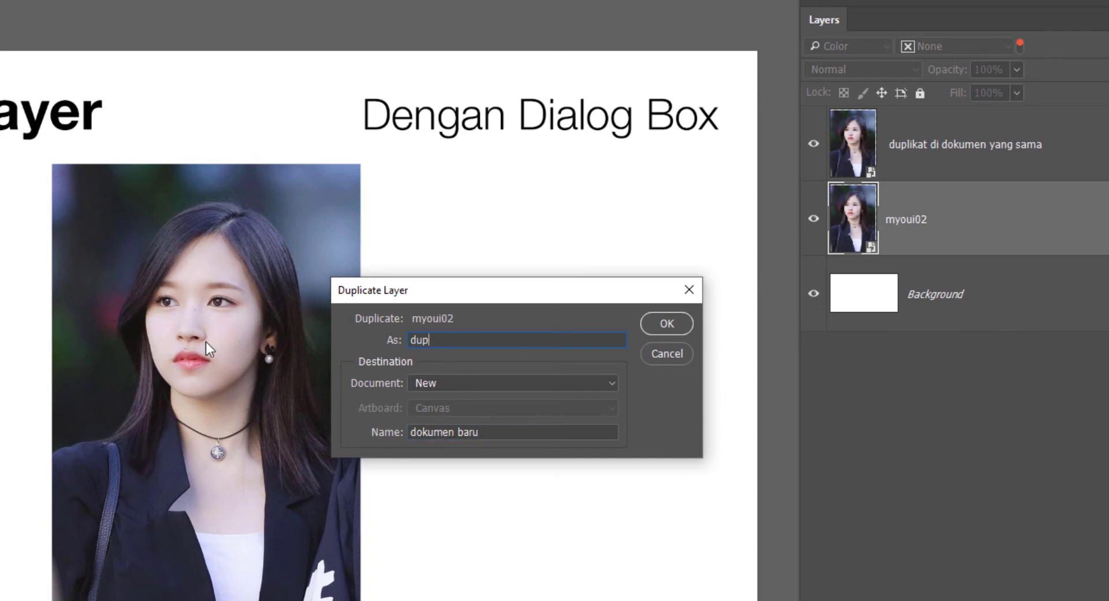
pyautogui.write('likat di dok')
pyautogui.write('umen baru')
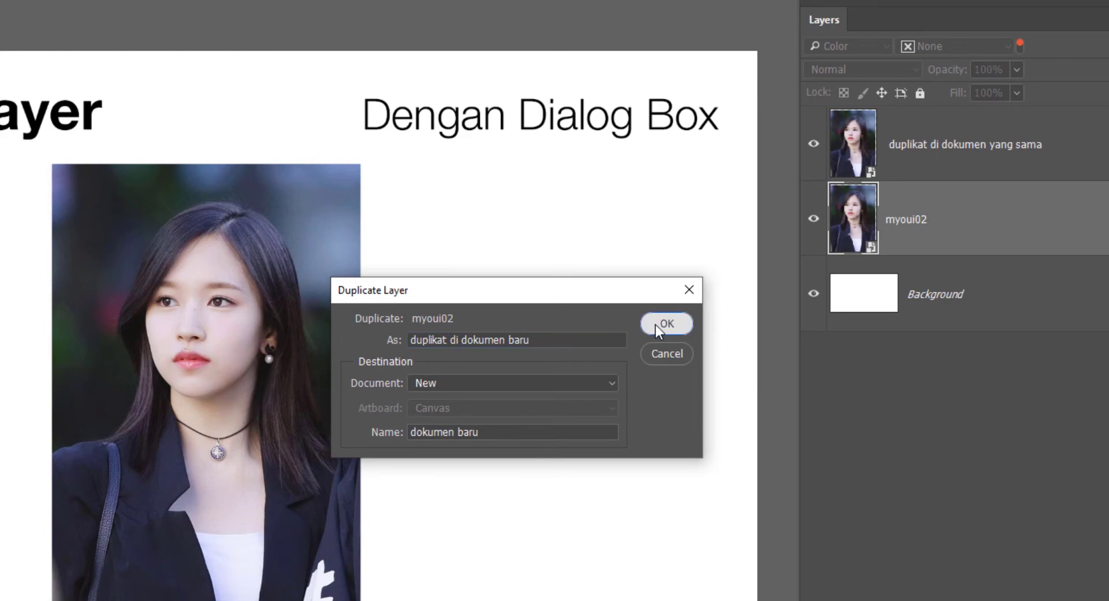
pyautogui.click(655, 324)
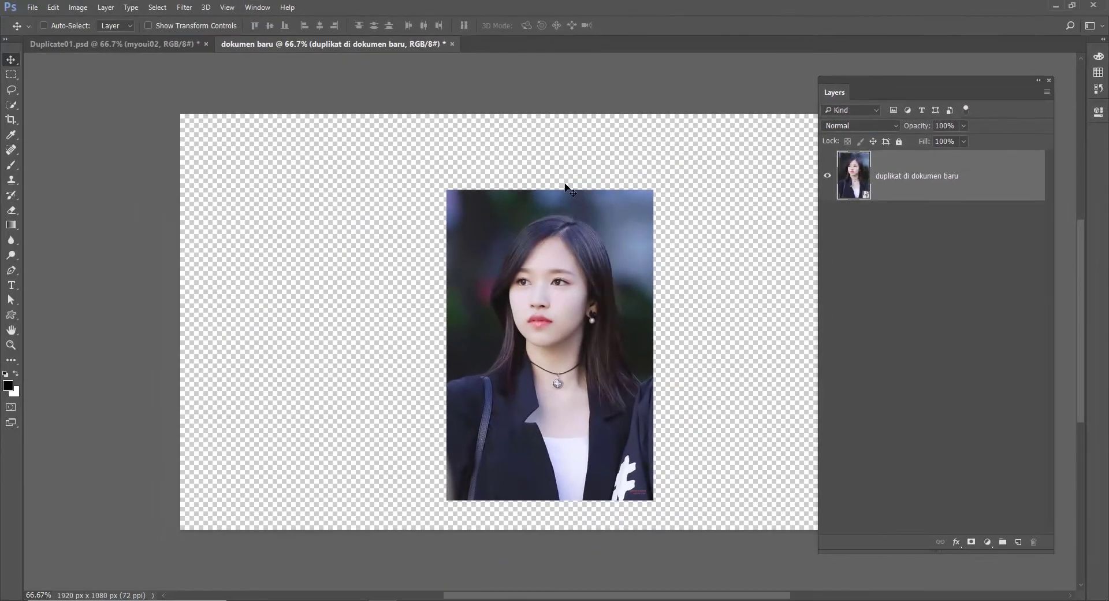
pyautogui.moveTo(659, 191); pyautogui.dragTo(540, 191)
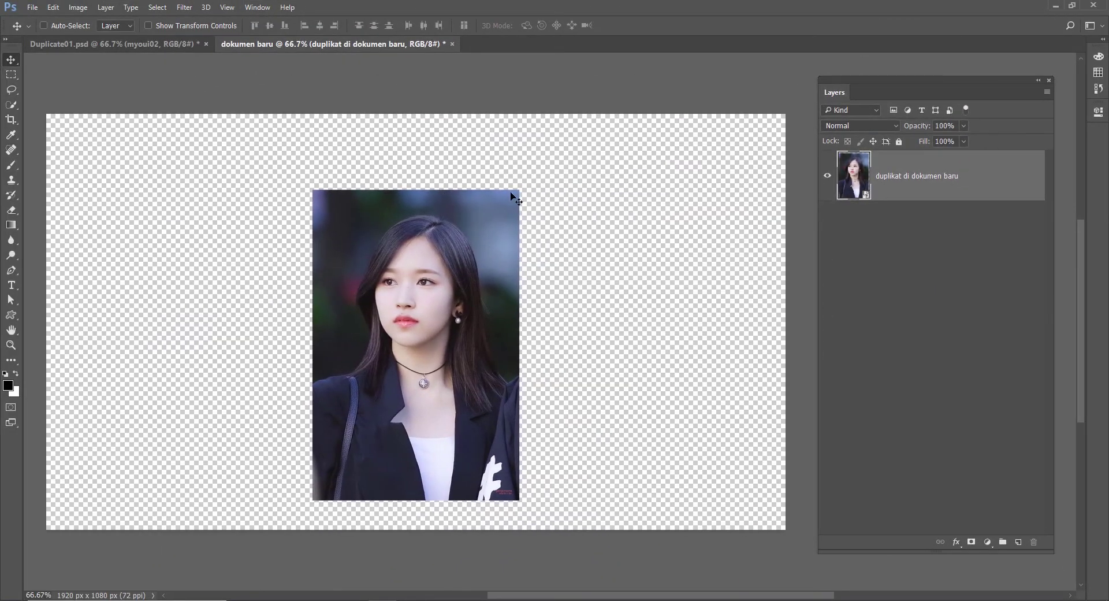
pyautogui.click(157, 44)
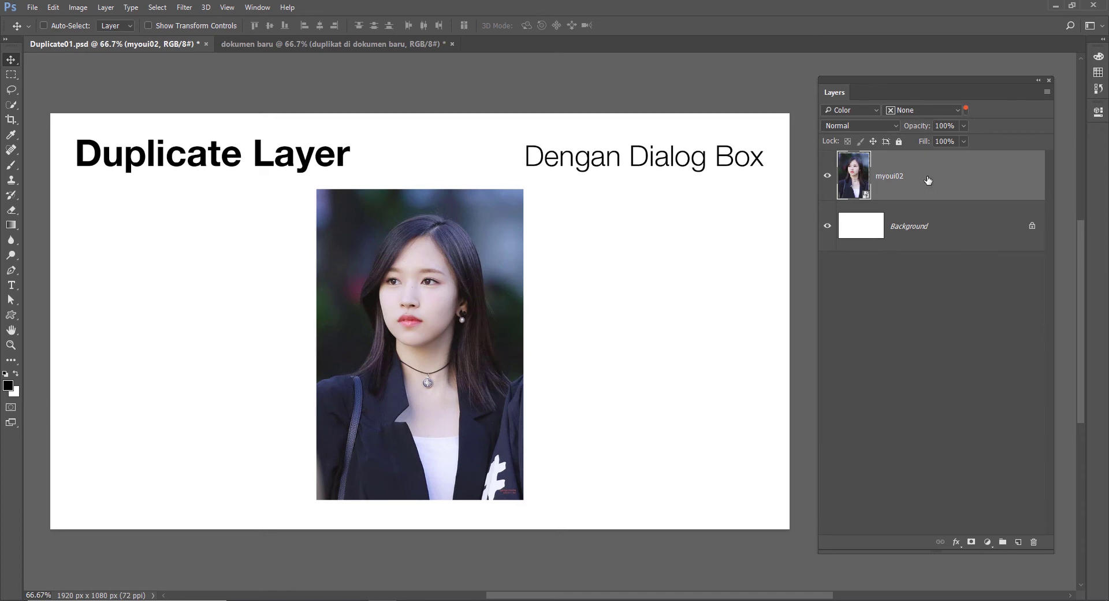
# Alt-drag myoui02 onto the New Layer button, then cancel the Duplicate Layer dialog.
pyautogui.press('alt')
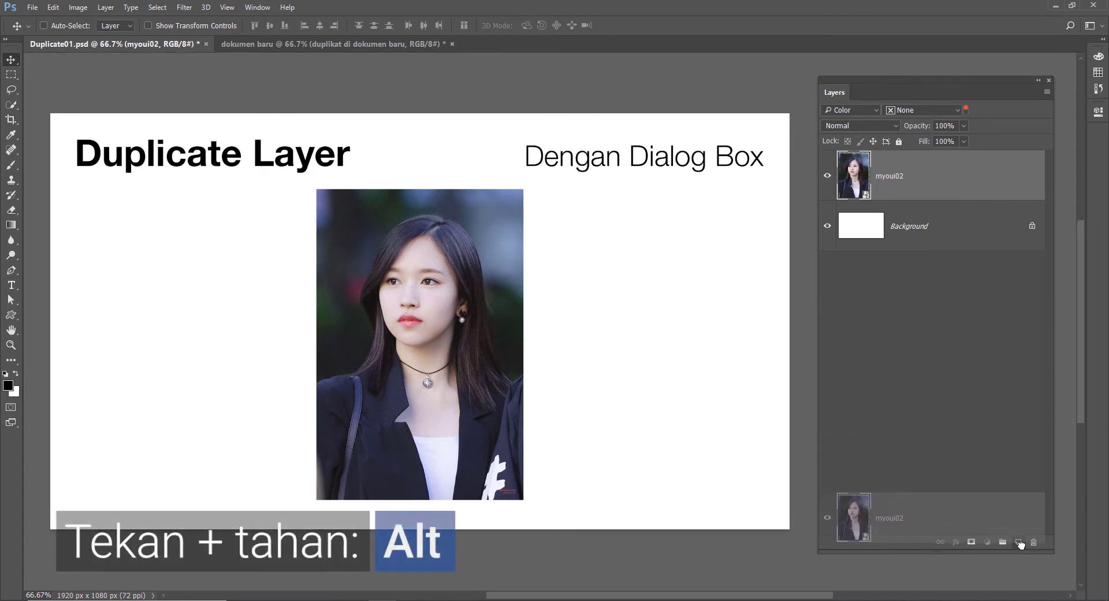
pyautogui.moveTo(971, 192); pyautogui.dragTo(1019, 542)
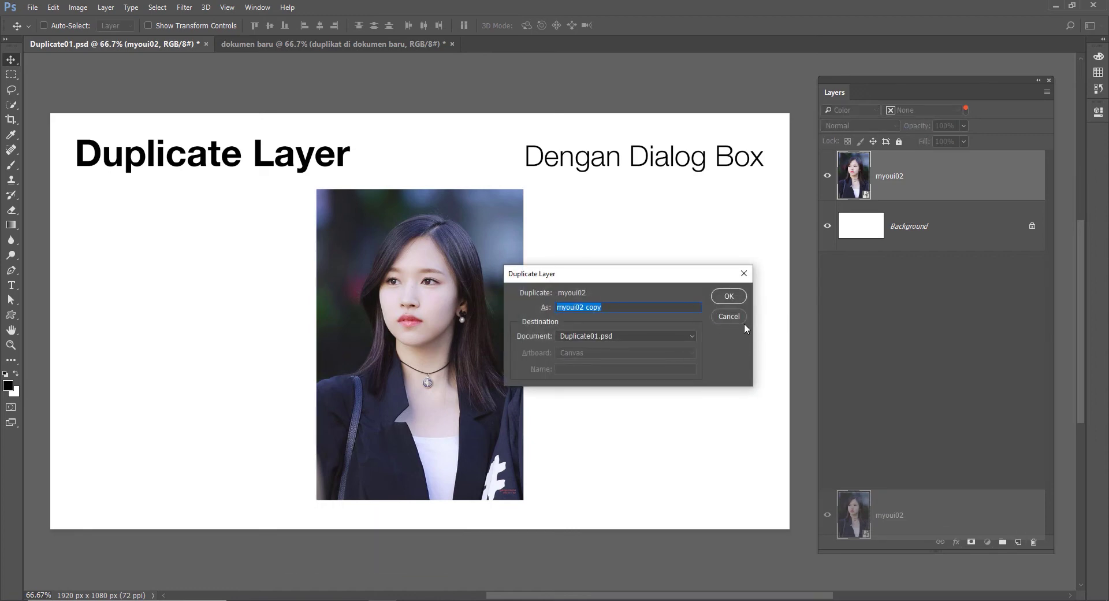
pyautogui.click(729, 317)
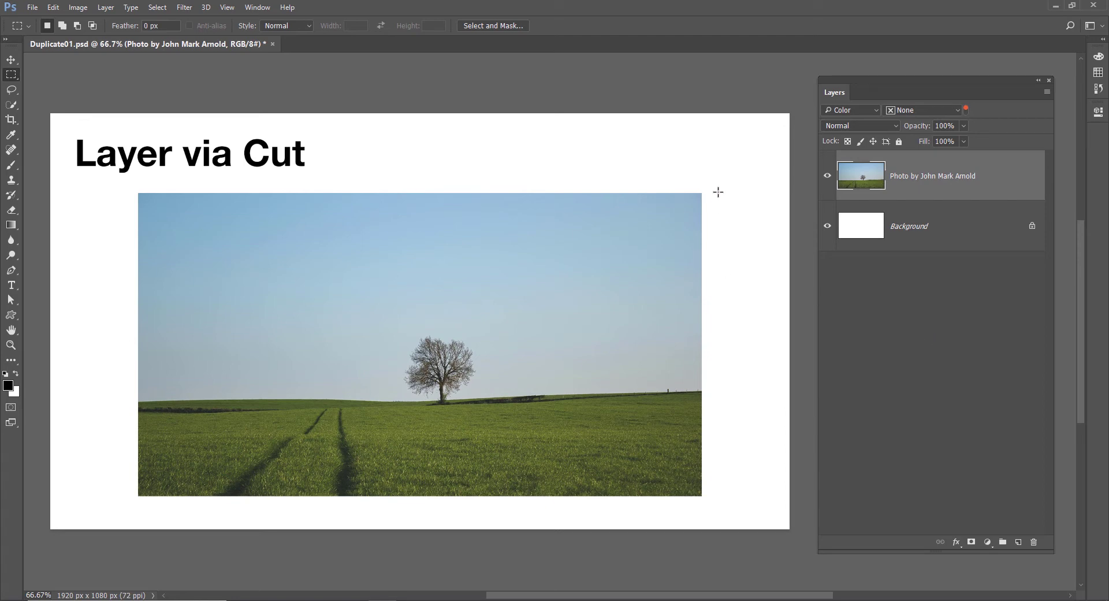
# Select the right part of the field photo, trial-cut it to a moved layer, then undo both.
pyautogui.moveTo(713, 185); pyautogui.dragTo(394, 509)
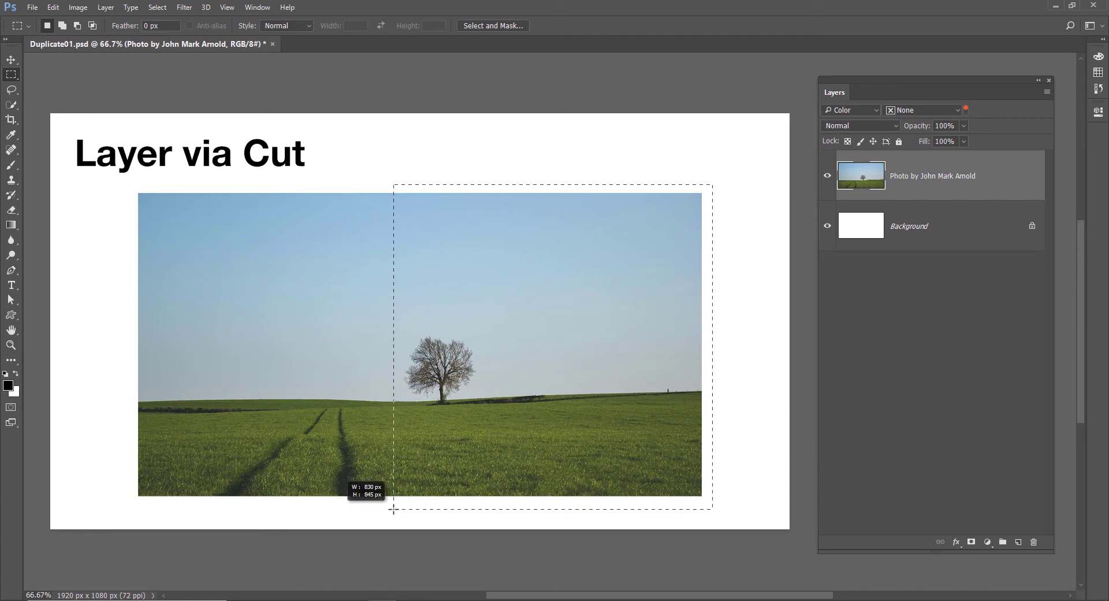
pyautogui.hotkey('ctrl', 'shift', 'j')
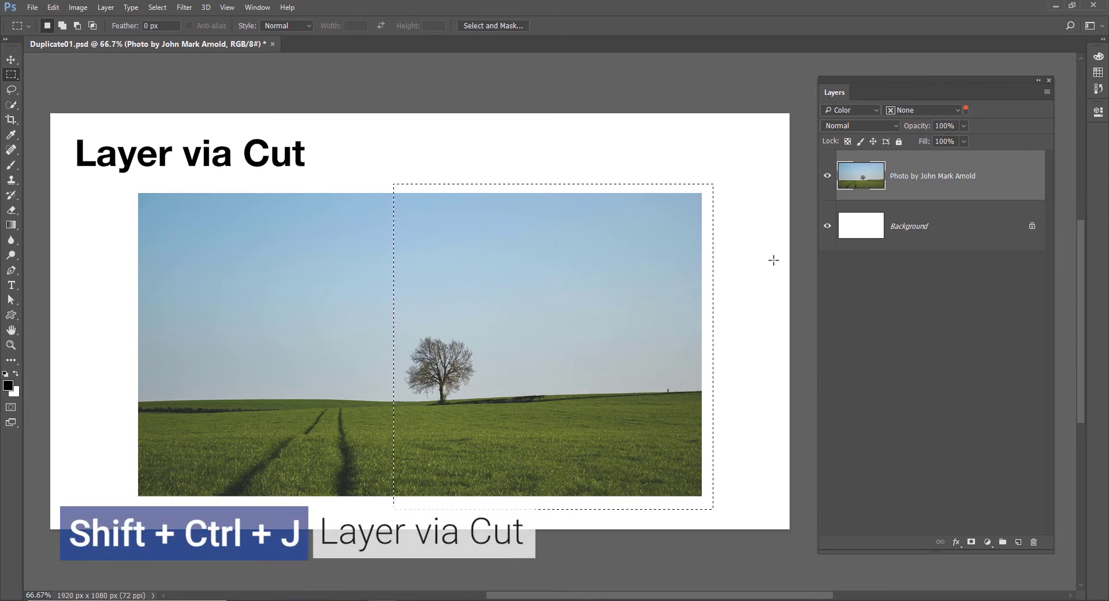
pyautogui.hotkey('ctrl', 'shift', 'j')
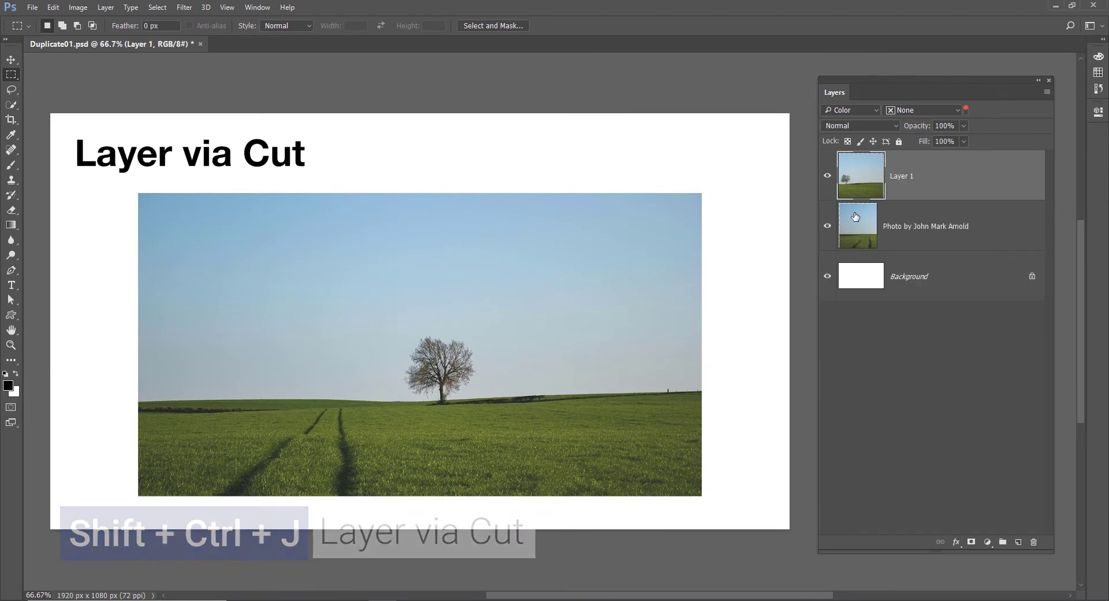
pyautogui.press('v')
pyautogui.moveTo(533, 242); pyautogui.dragTo(576, 241)
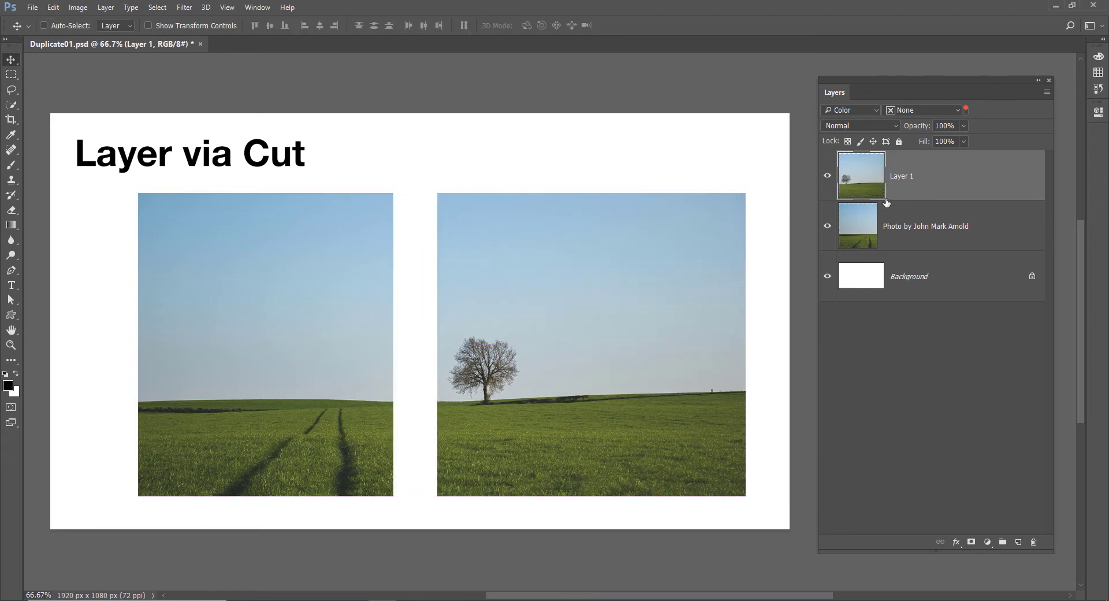
pyautogui.hotkey('ctrl', 'z')
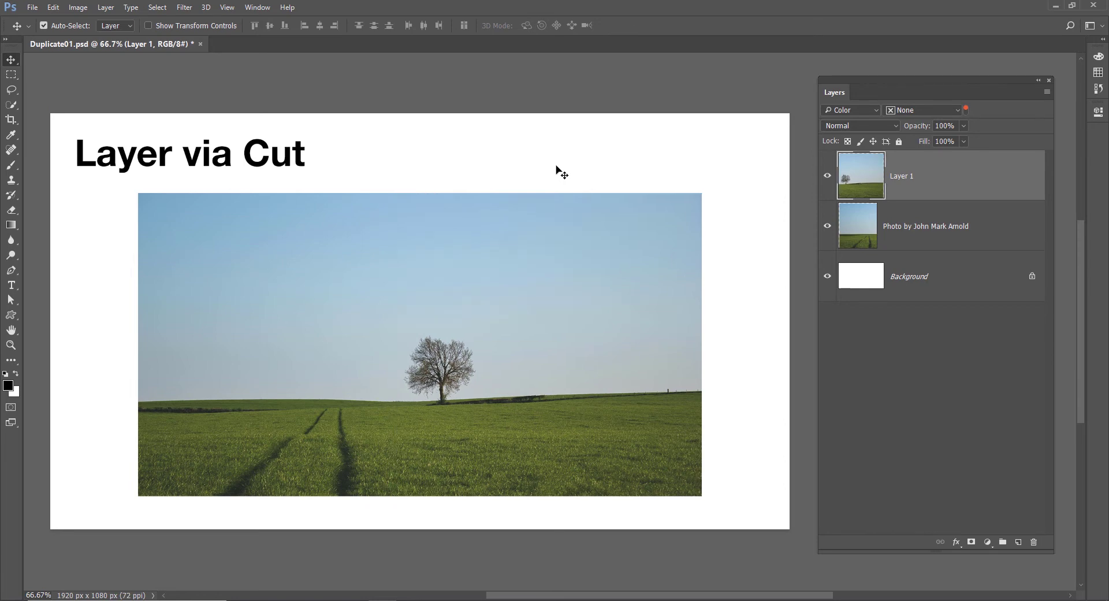
pyautogui.hotkey('ctrl', 'z')
pyautogui.press('m')
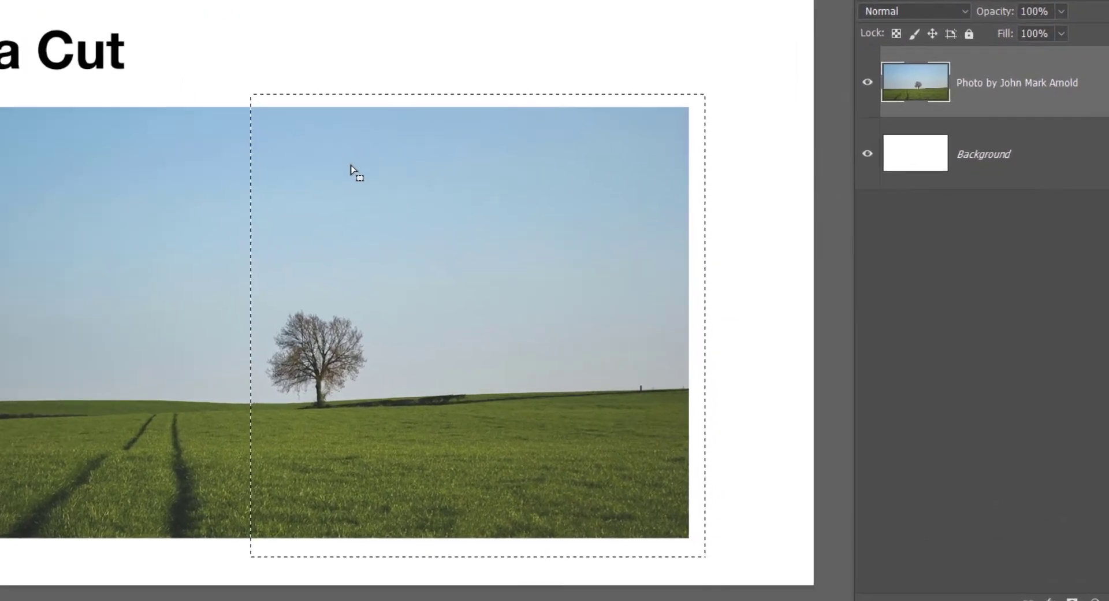
# Cut the selected tree section into Layer 1 with Layer Via Cut and shift it right.
pyautogui.rightClick(351, 168)
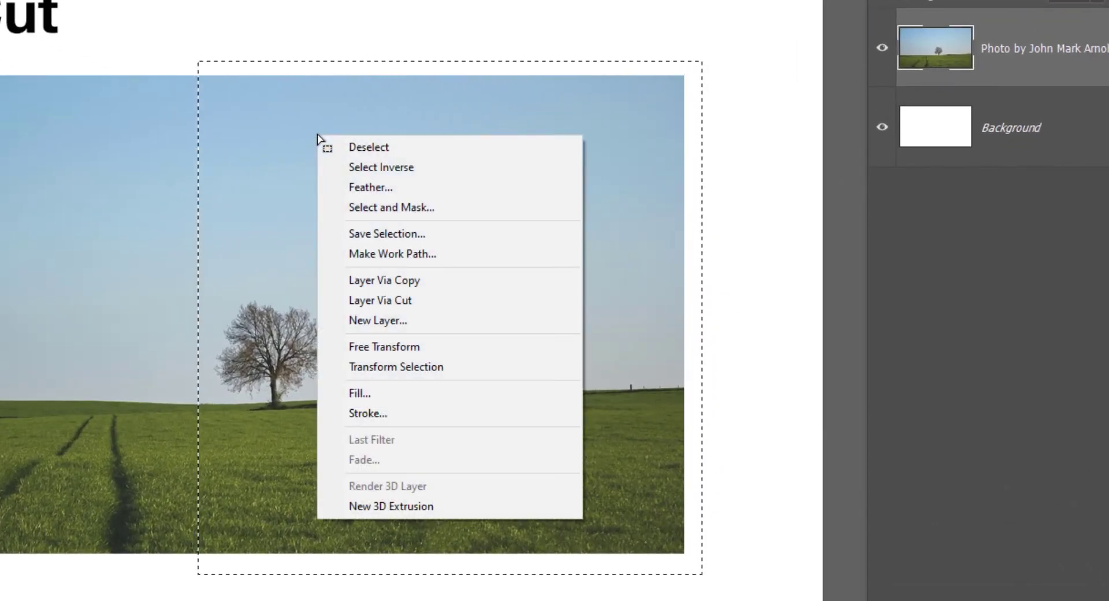
pyautogui.click(437, 300)
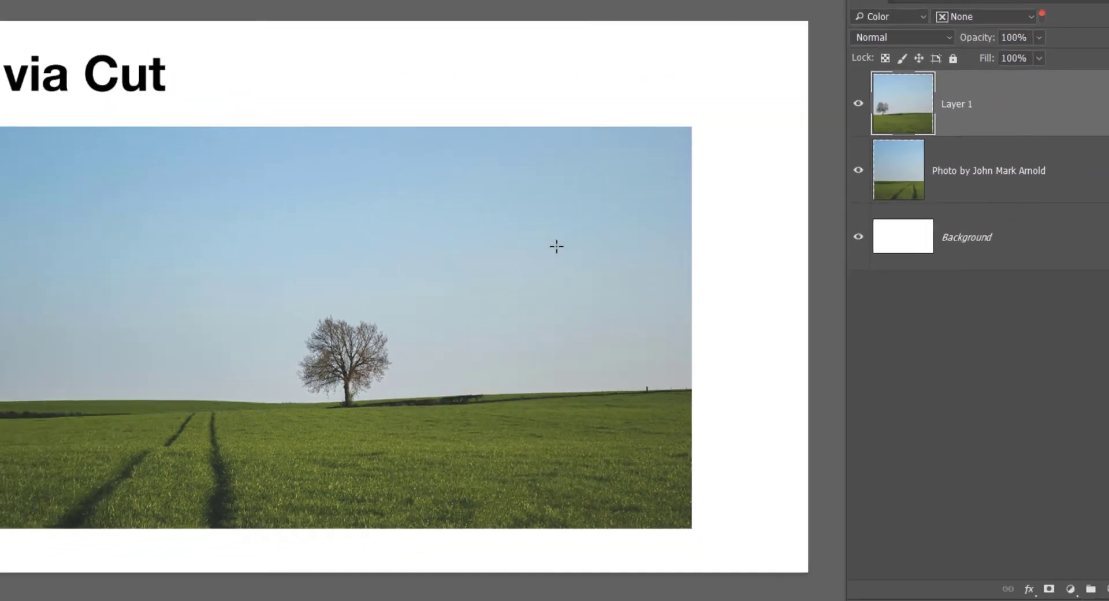
pyautogui.moveTo(491, 277); pyautogui.dragTo(548, 277)
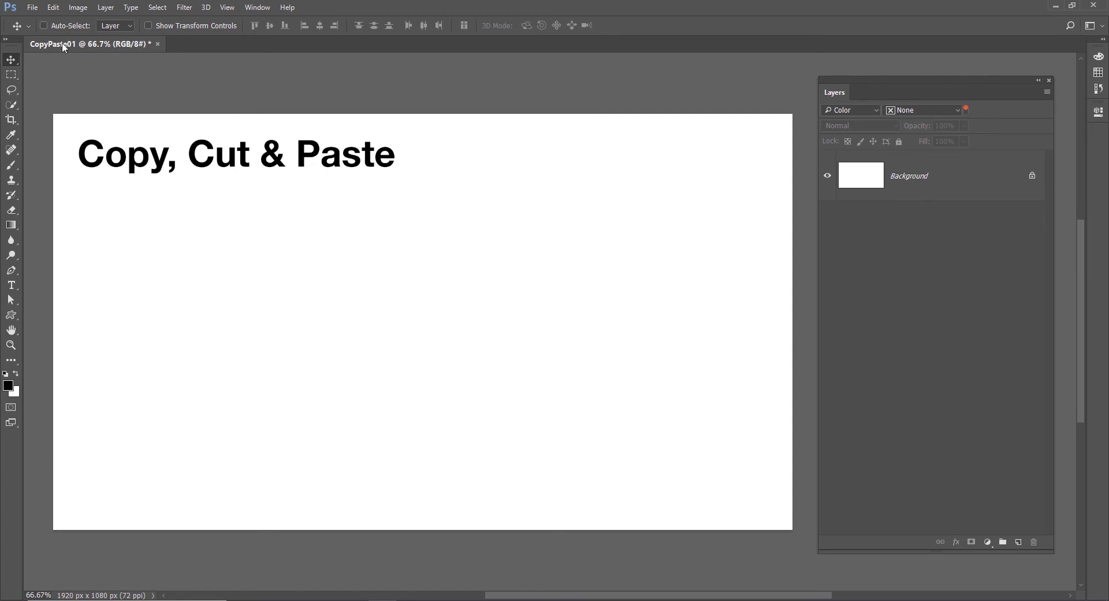
# Paste the myoui photo onto the slide, then trial a copied duplicate beside it and delete it.
pyautogui.click(52, 7)
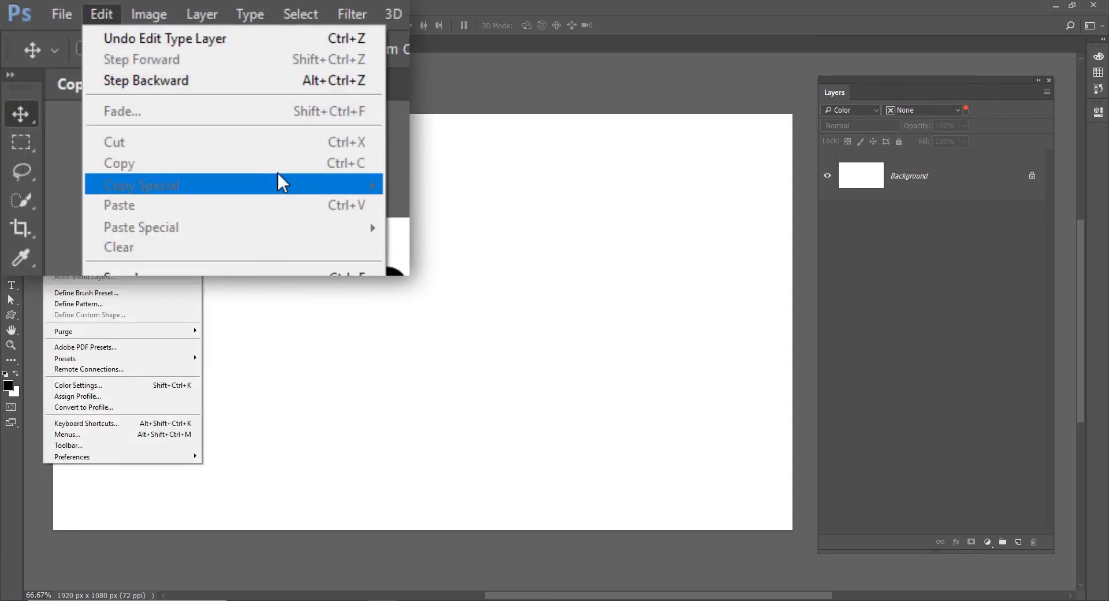
pyautogui.click(277, 205)
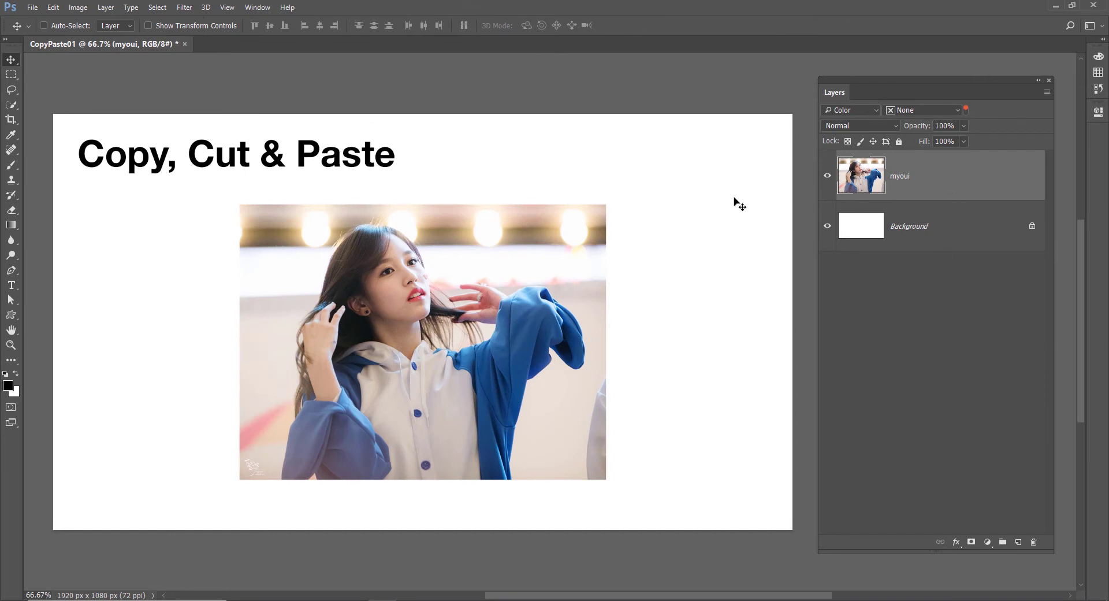
pyautogui.hotkey('ctrl', 'a')
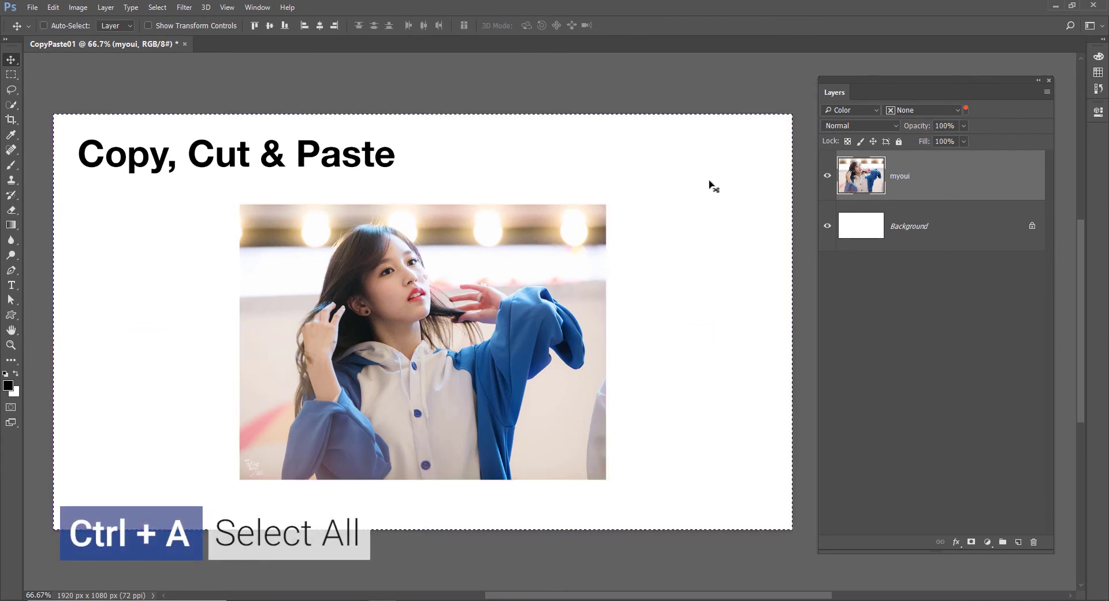
pyautogui.click(53, 7)
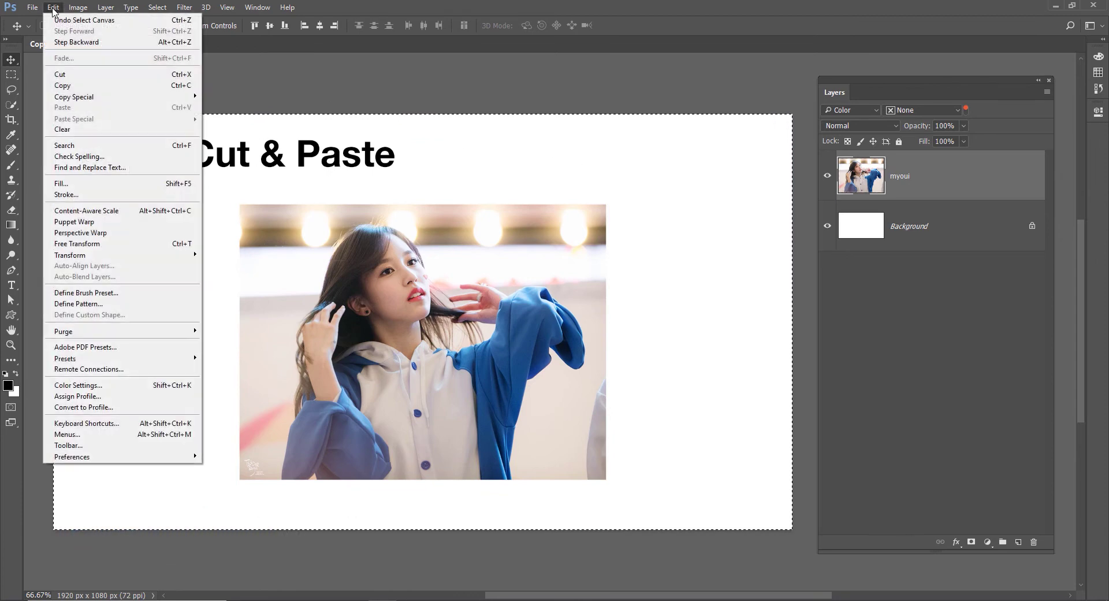
pyautogui.click(122, 87)
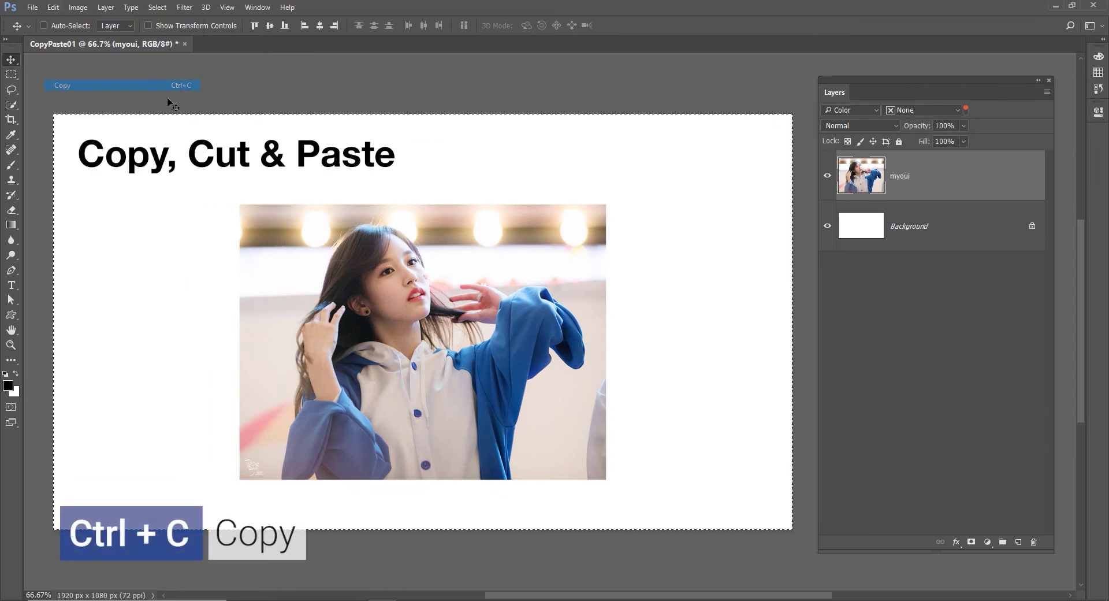
pyautogui.hotkey('ctrl', 'v')
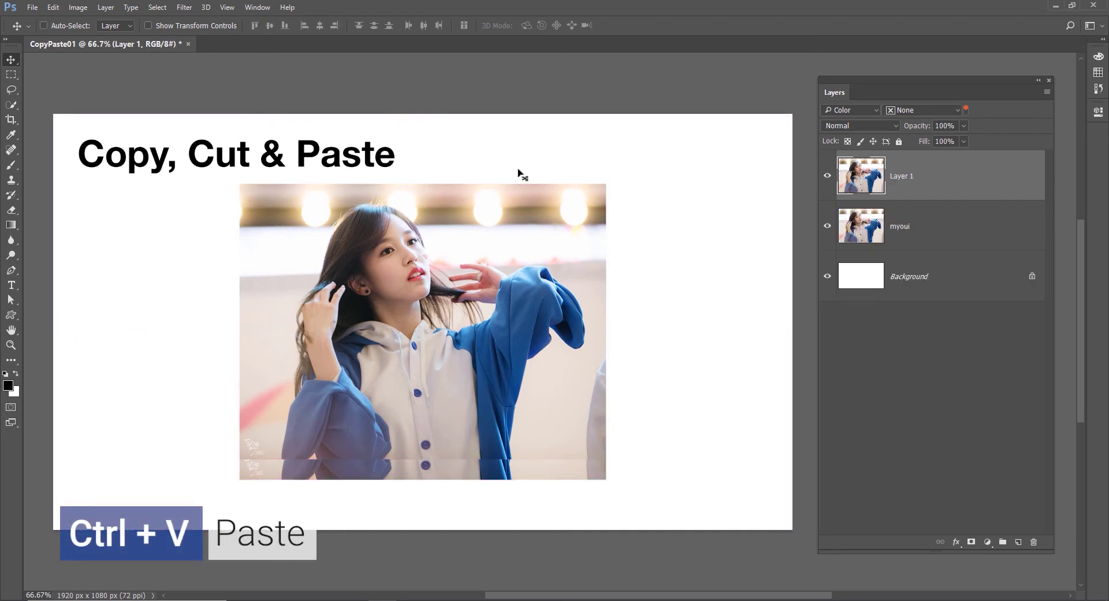
pyautogui.moveTo(333, 253); pyautogui.dragTo(597, 273)
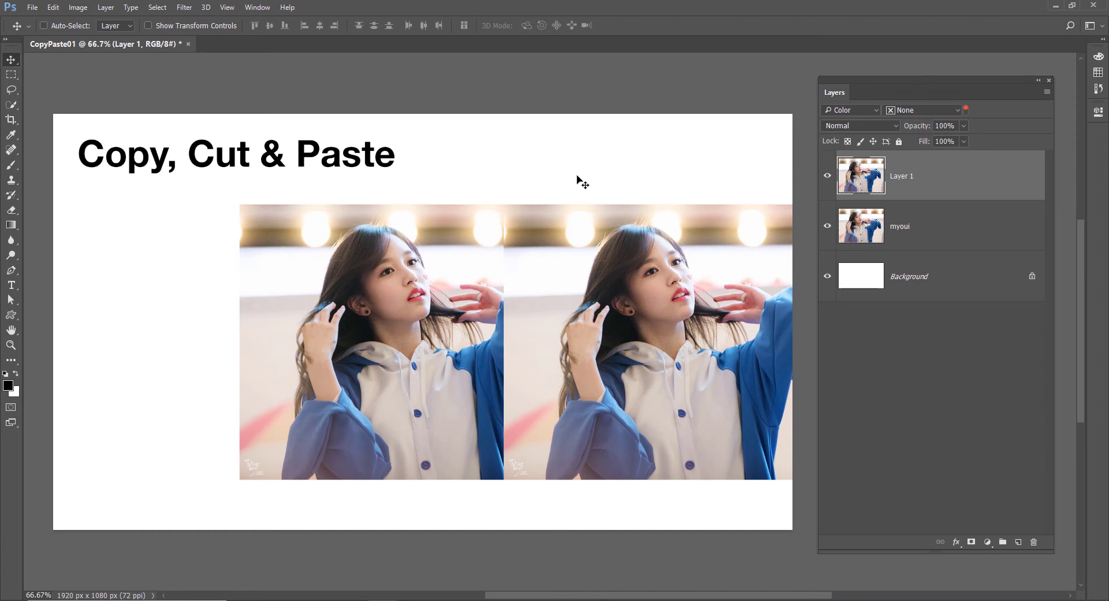
pyautogui.press('Delete')
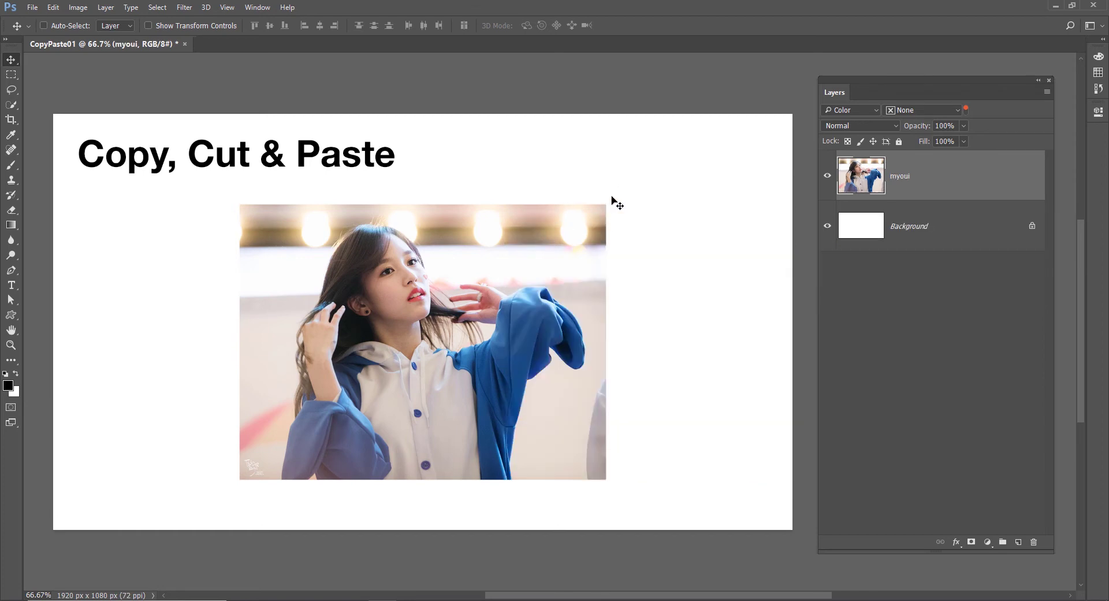
# Copy the upper region of the myoui photo into a new layer and move it right.
pyautogui.press('m')
pyautogui.moveTo(297, 223); pyautogui.dragTo(504, 400)
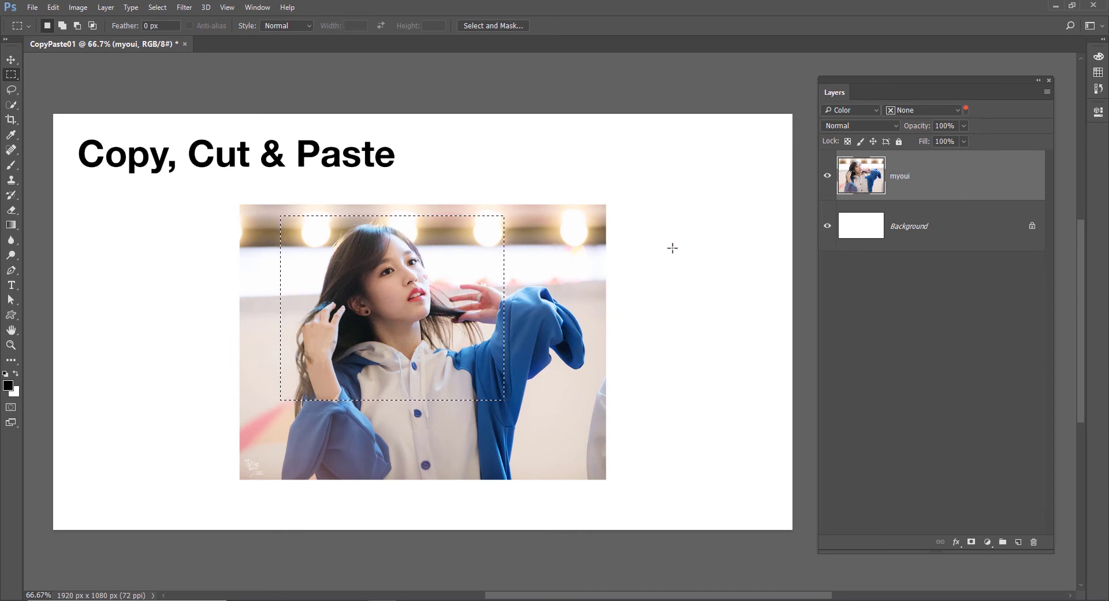
pyautogui.hotkey('ctrl', 'c')
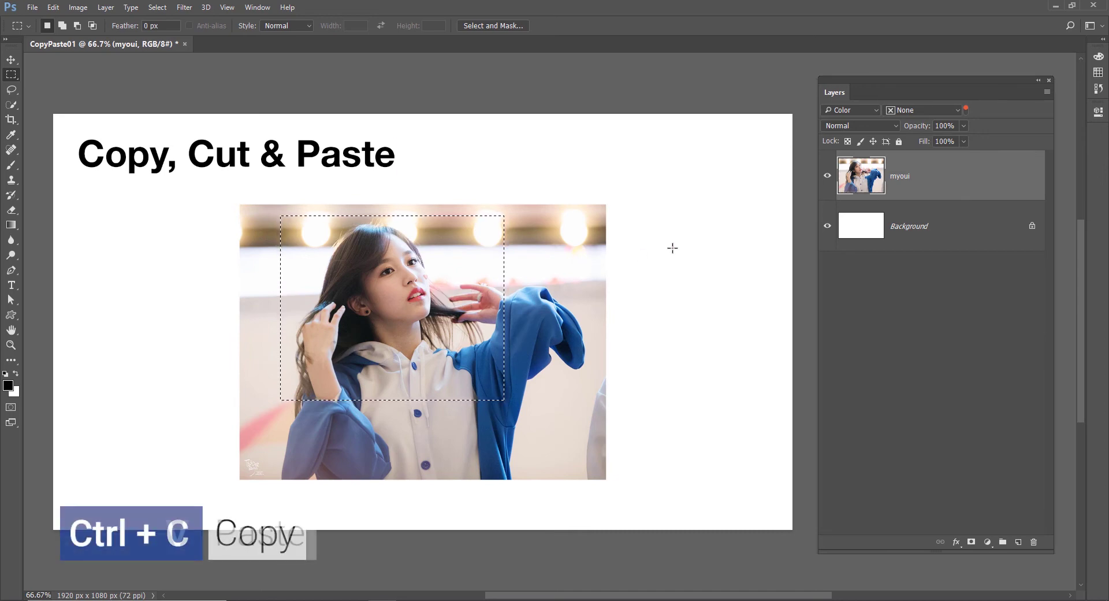
pyautogui.hotkey('ctrl', 'v')
pyautogui.press('v')
pyautogui.moveTo(400, 287)
pyautogui.mouseDown()
pyautogui.moveTo(663, 287)
pyautogui.moveTo(638, 288)
pyautogui.mouseUp()
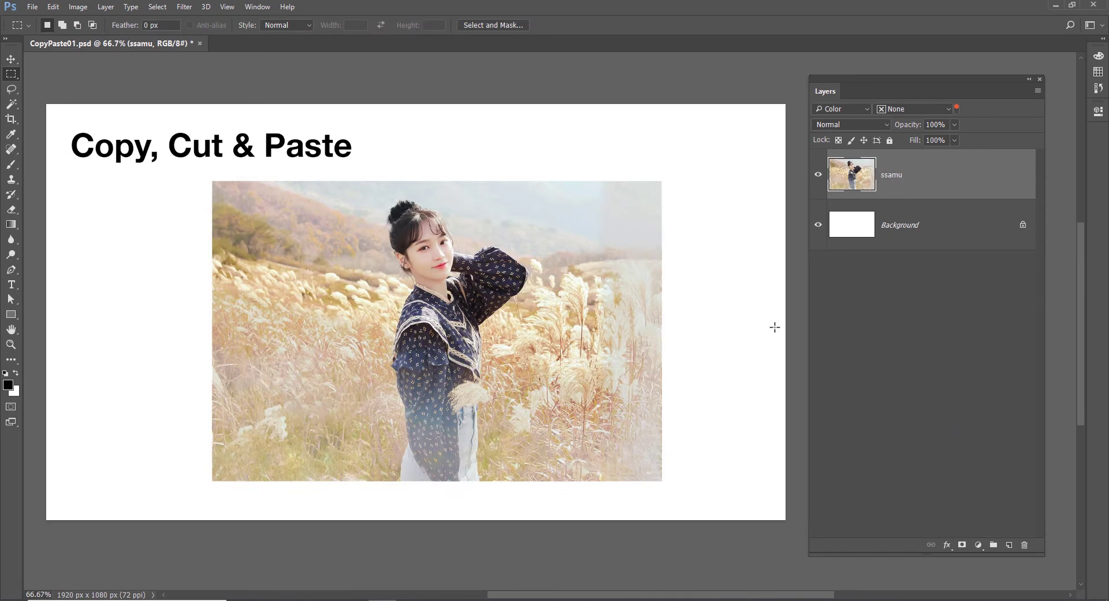
# Cut the woman from the ssamu photo, paste her as Layer 4, and hide the background layers.
pyautogui.moveTo(362, 194); pyautogui.dragTo(541, 416)
pyautogui.hotkey('ctrl', 'x')
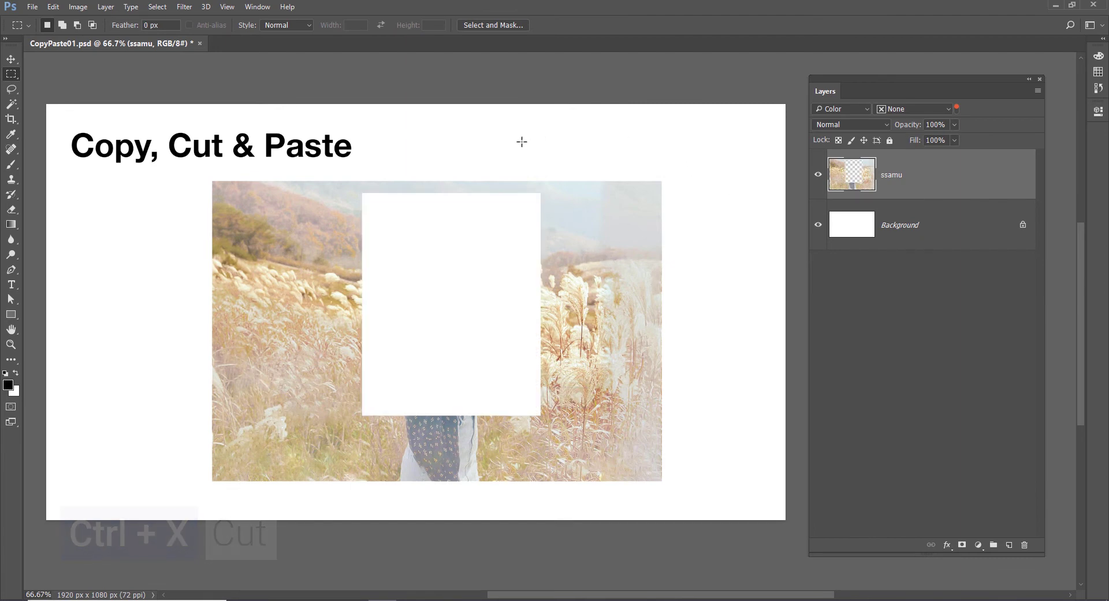
pyautogui.click(819, 226)
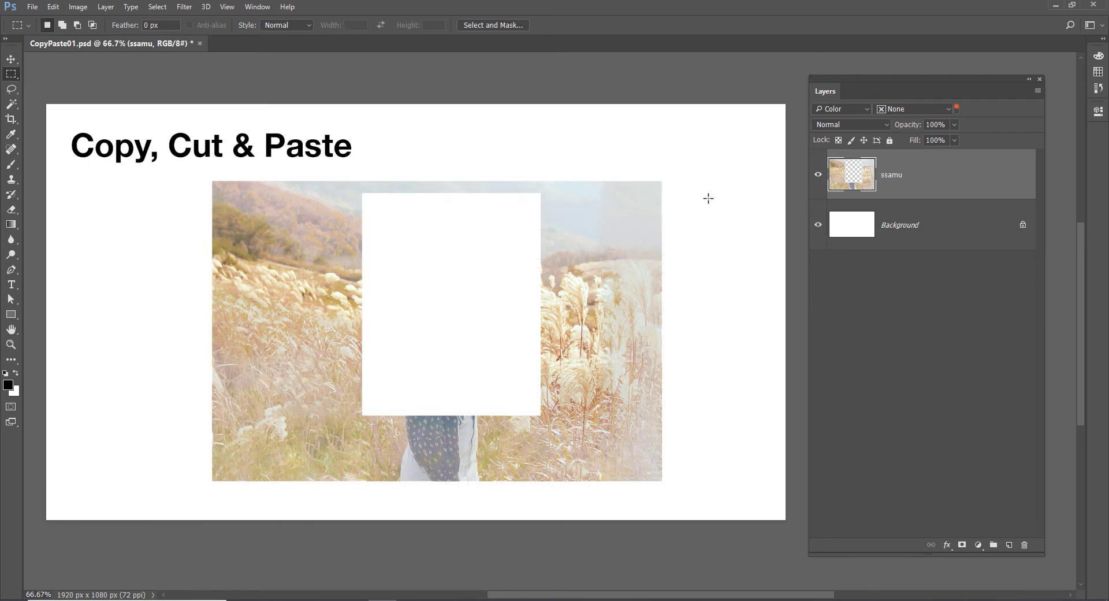
pyautogui.hotkey('ctrl', 'v')
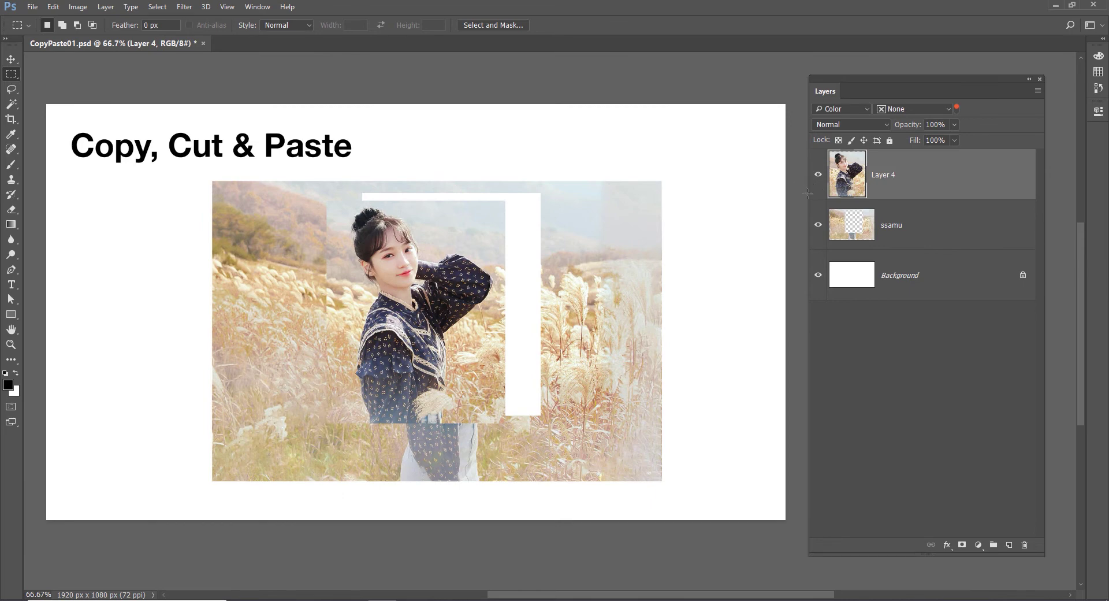
pyautogui.press('v')
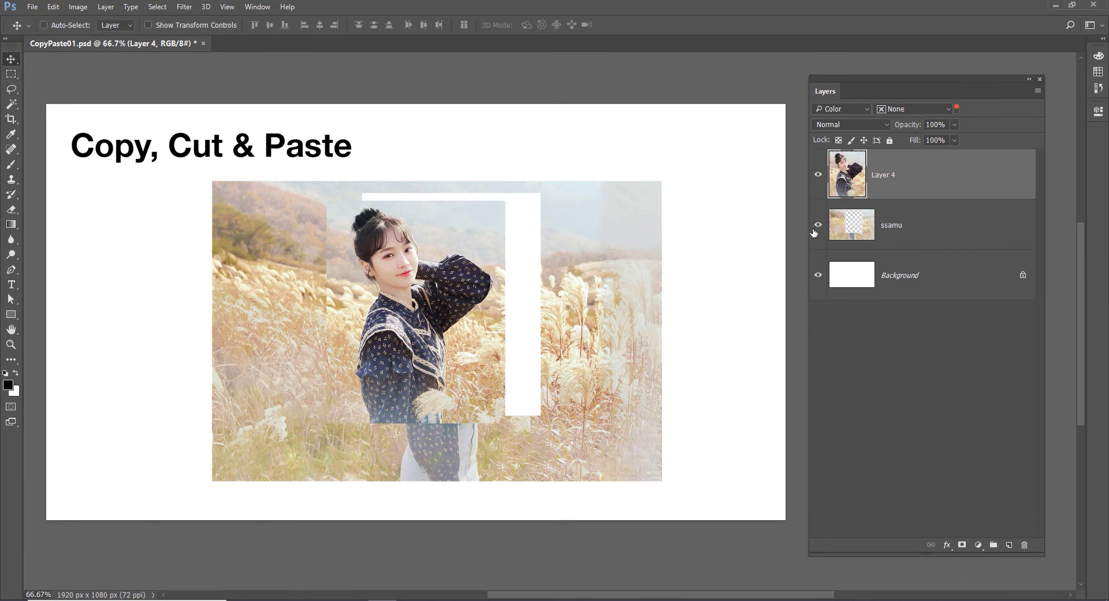
pyautogui.click(818, 225)
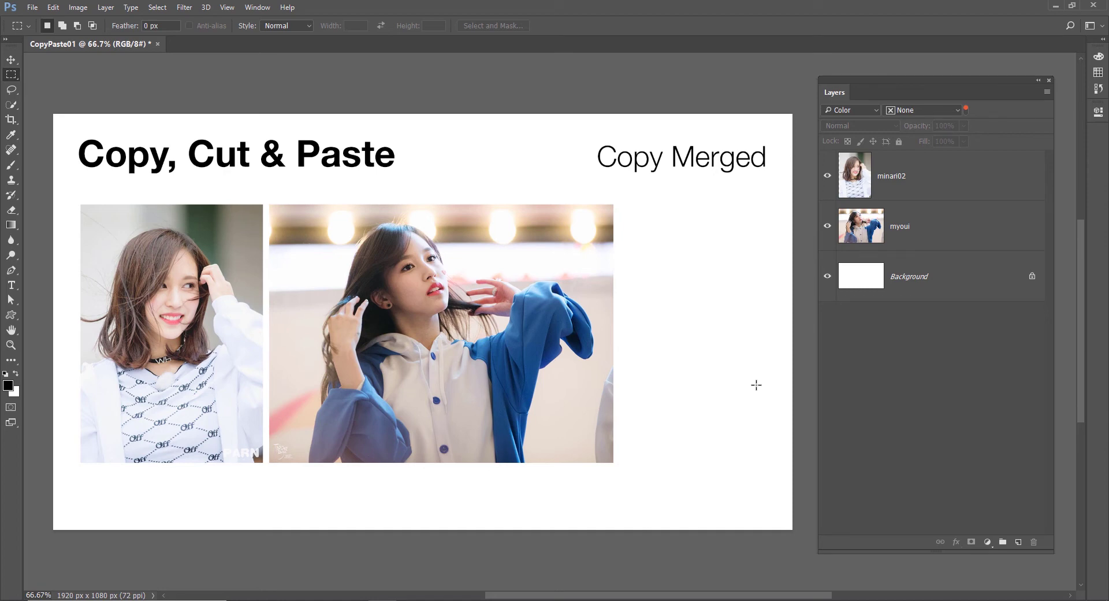
# Marquee across the minari02 and myoui photos, Copy Merged, and paste them as Layer 1.
pyautogui.click(53, 6)
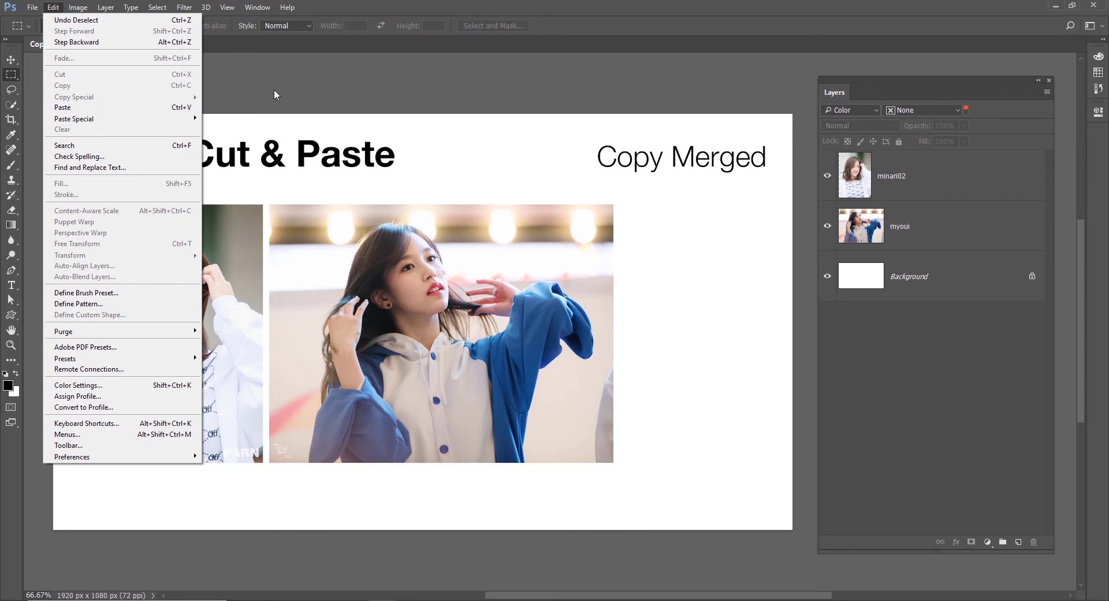
pyautogui.click(322, 113)
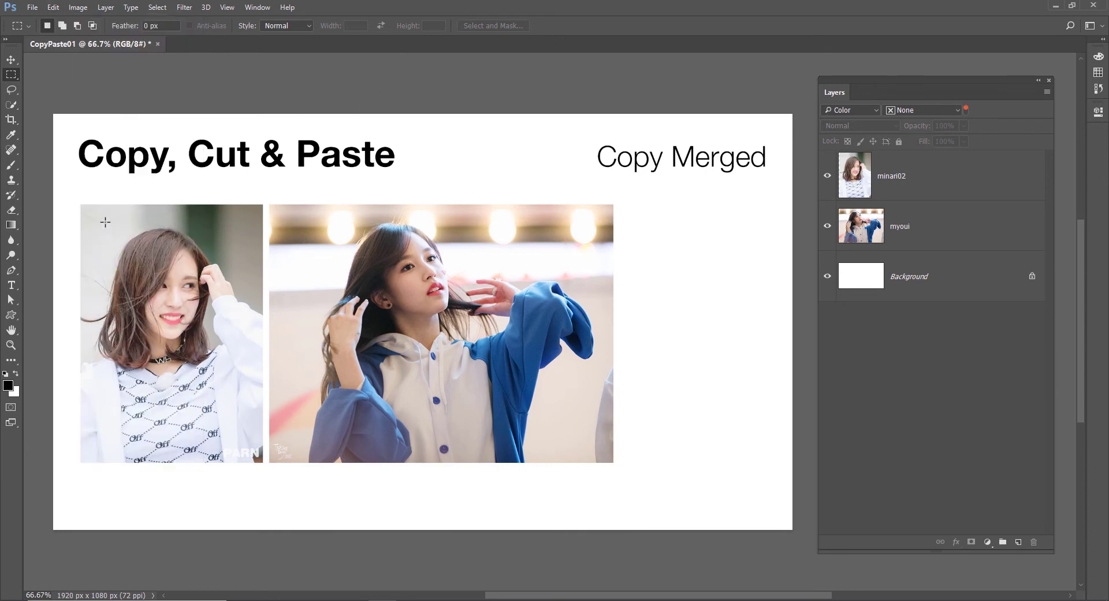
pyautogui.moveTo(106, 222); pyautogui.dragTo(479, 370)
pyautogui.moveTo(448, 321); pyautogui.dragTo(443, 318)
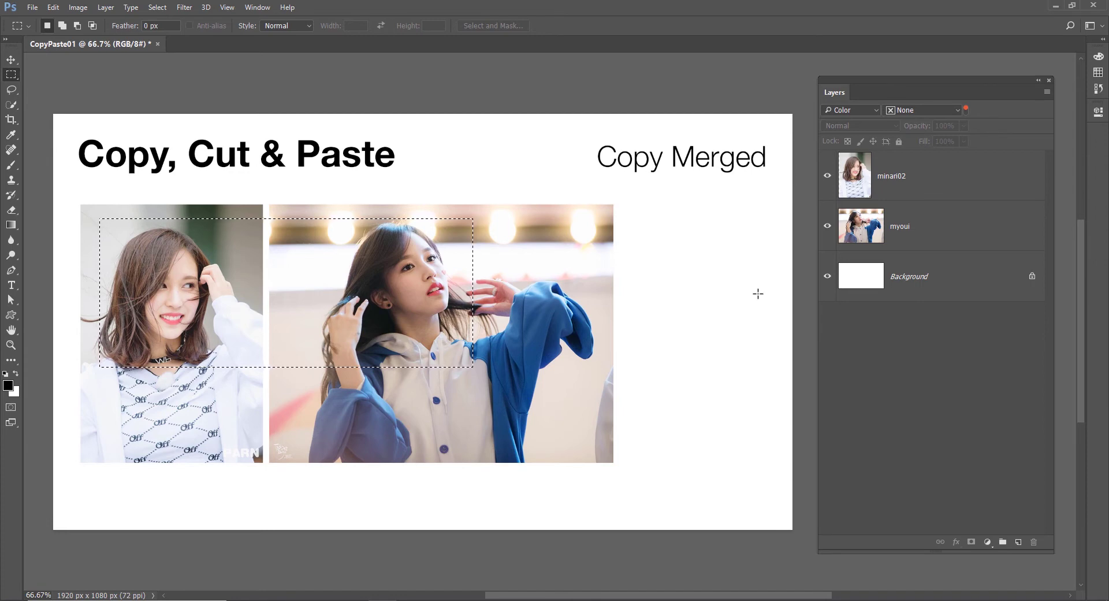
pyautogui.hotkey('ctrl', 'shift', 'c')
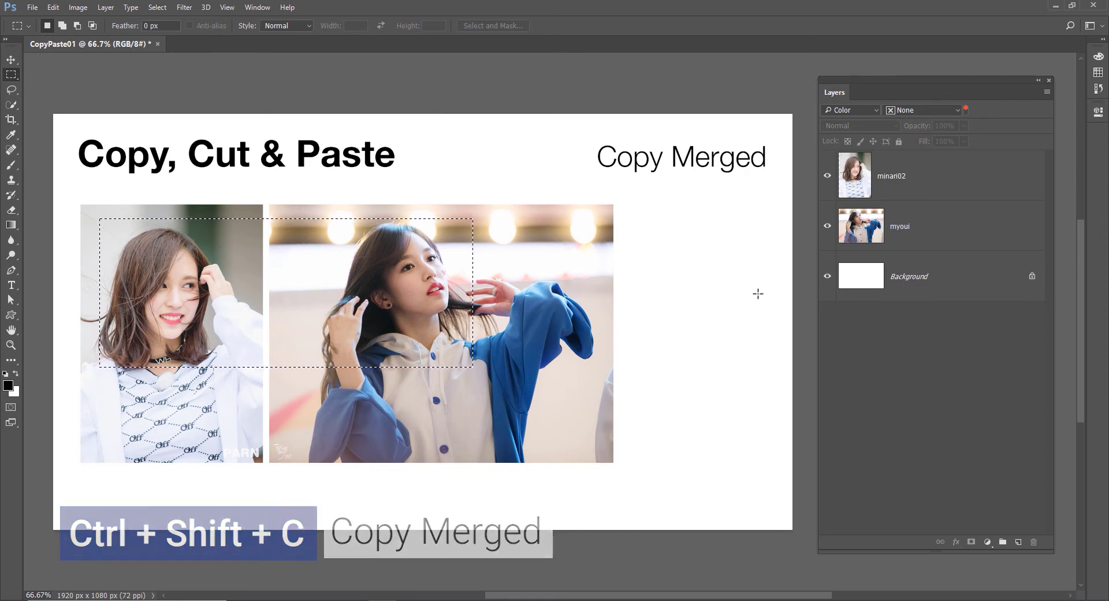
pyautogui.hotkey('ctrl', 'v')
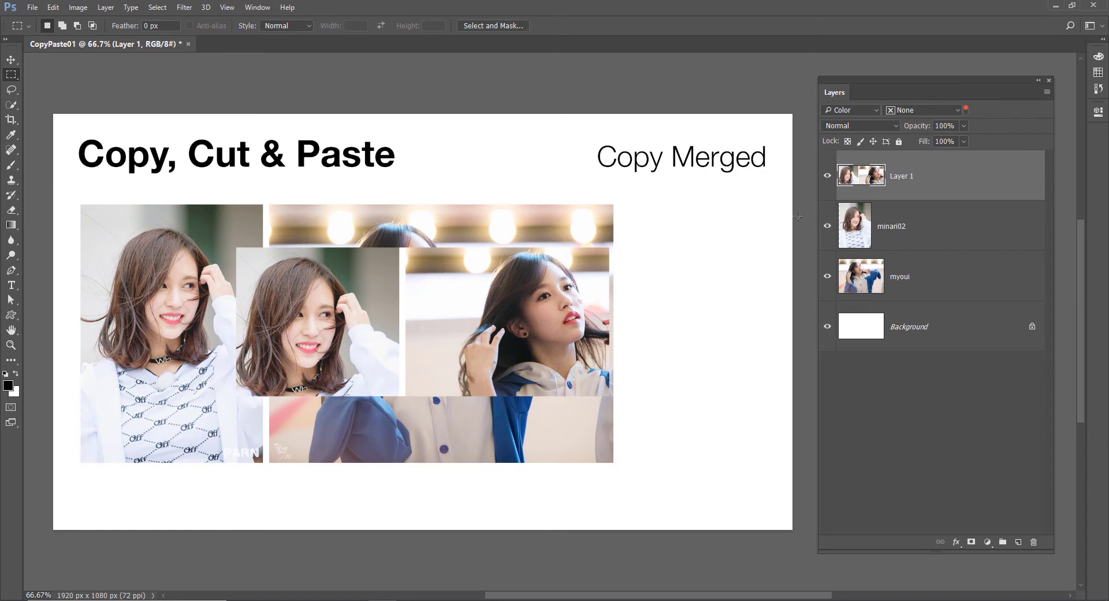
# Hide the minari02 and myoui layers and toggle Background to view Layer 1 alone.
pyautogui.click(827, 226)
pyautogui.click(828, 277)
pyautogui.press('v')
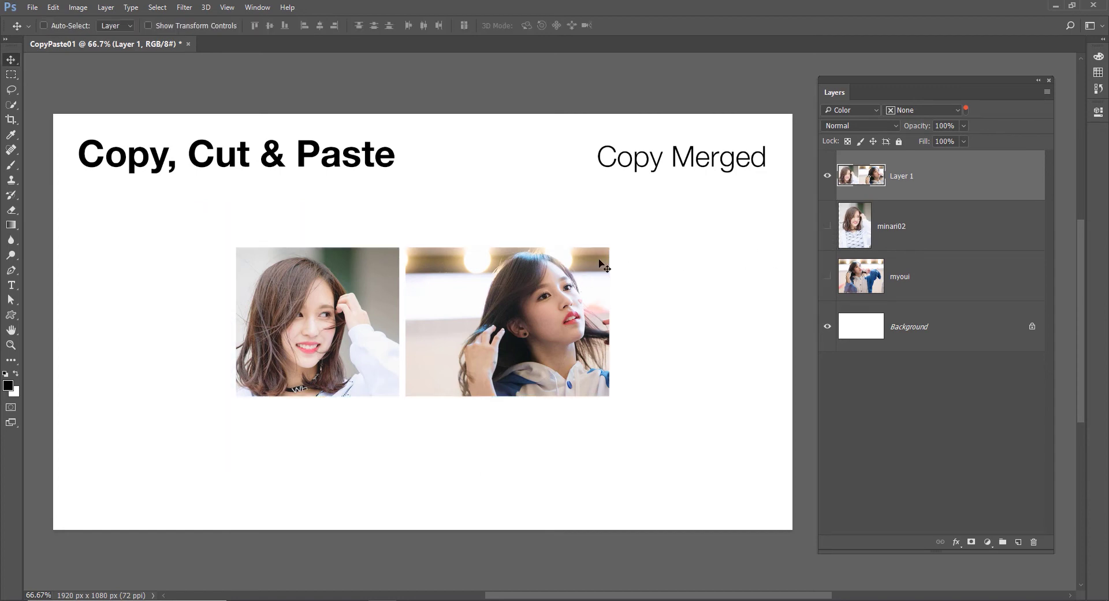
pyautogui.click(827, 327)
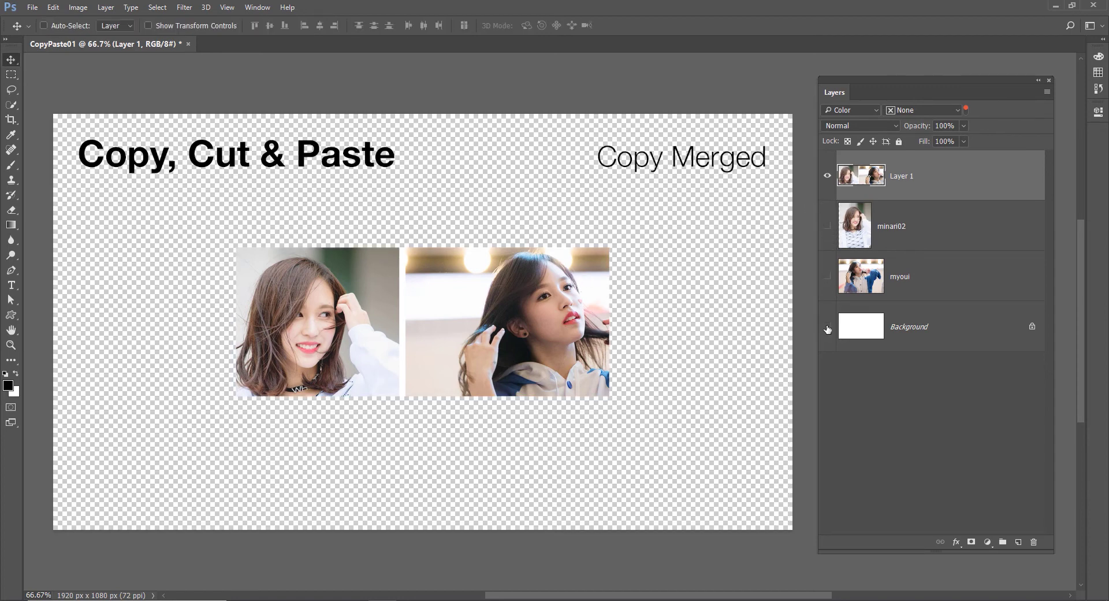
pyautogui.click(828, 327)
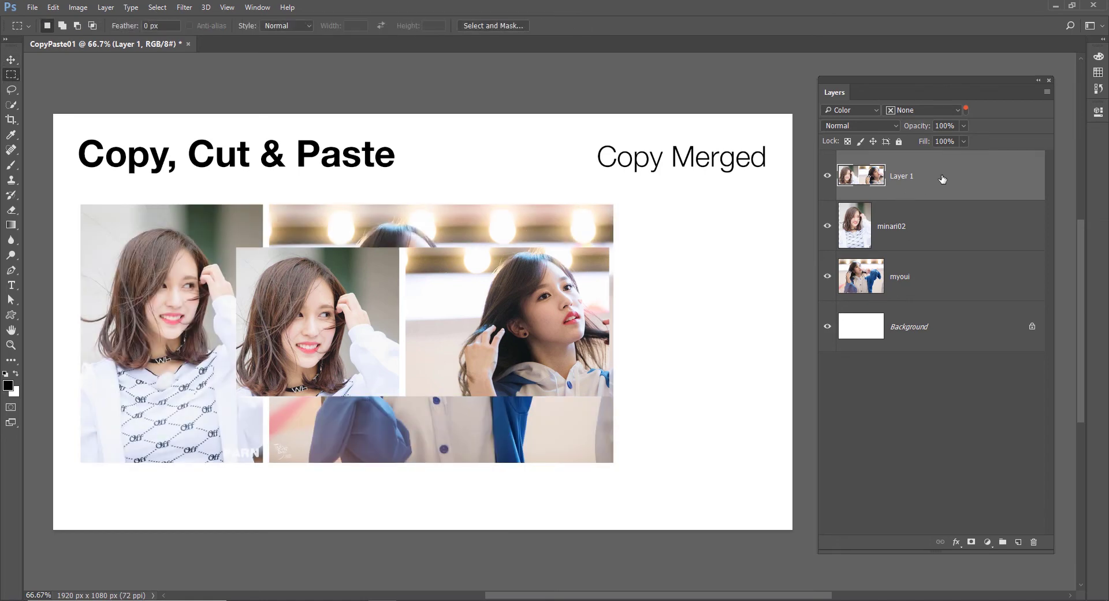
# Hide Layer 1 and paste the merged photos into a rectangle on the slide's left.
pyautogui.moveTo(827, 226); pyautogui.dragTo(826, 275)
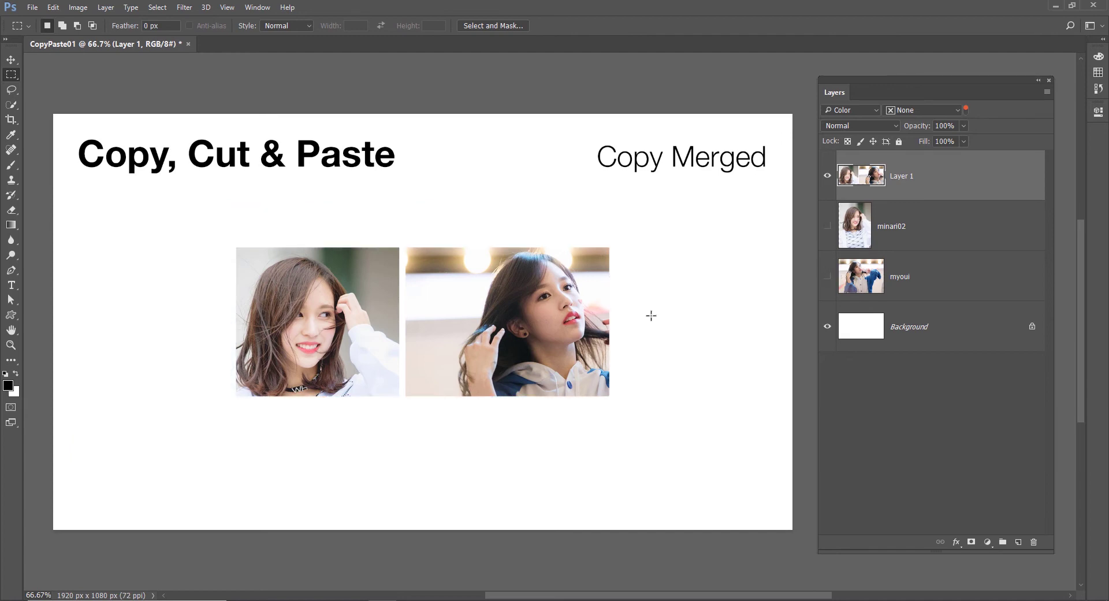
pyautogui.click(827, 176)
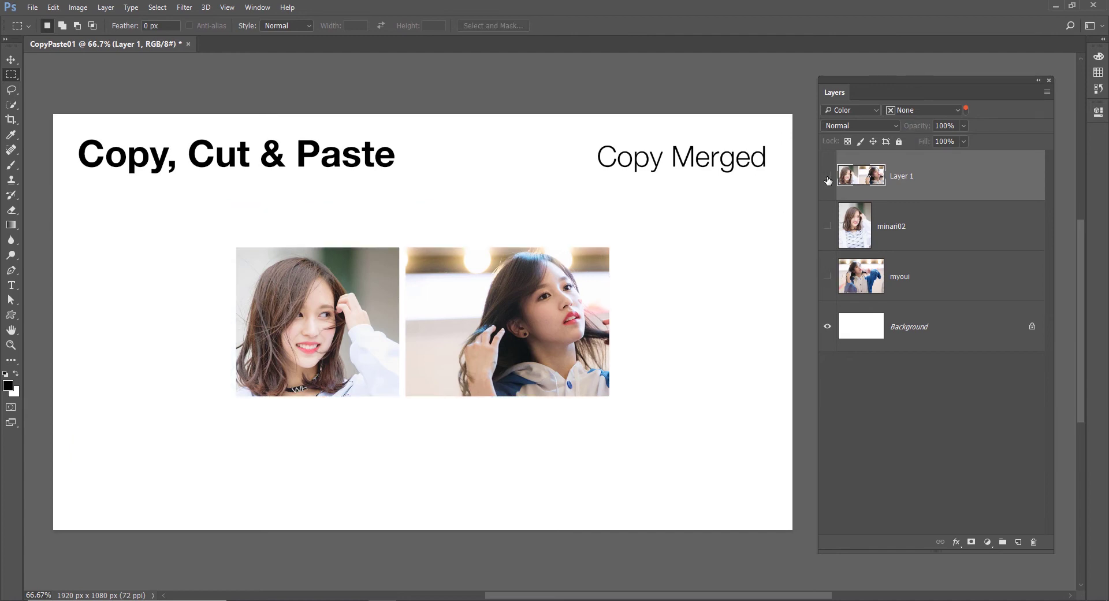
pyautogui.moveTo(92, 224); pyautogui.dragTo(401, 482)
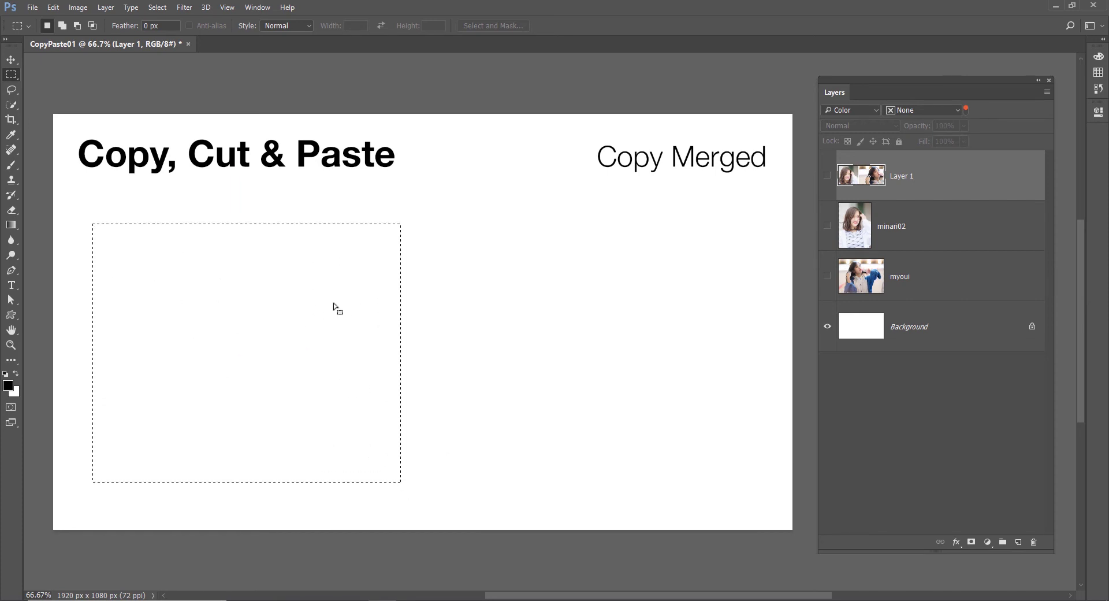
pyautogui.hotkey('ctrl', 'v')
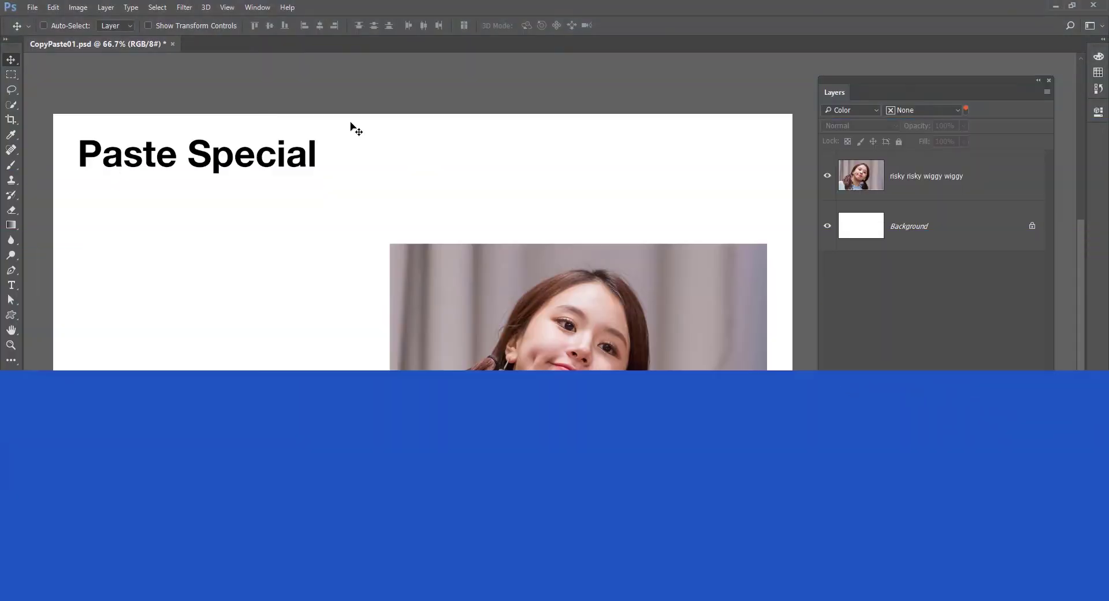
# Preview the Paste Special options, then copy the whole risky risky wiggy wiggy layer.
pyautogui.click(52, 7)
pyautogui.moveTo(78, 128)
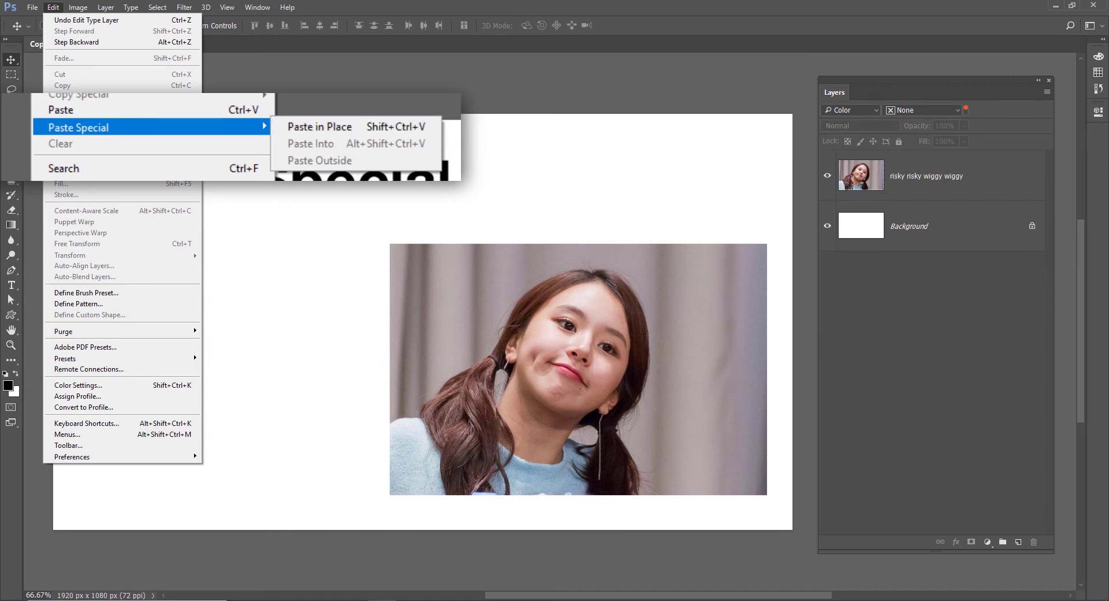
pyautogui.click(374, 139)
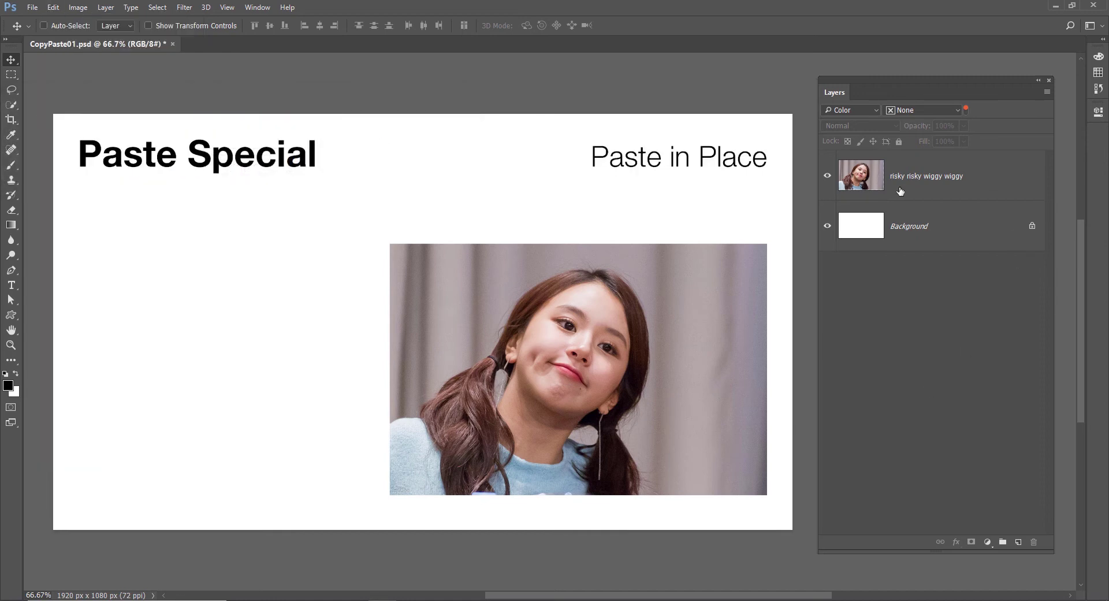
pyautogui.click(978, 191)
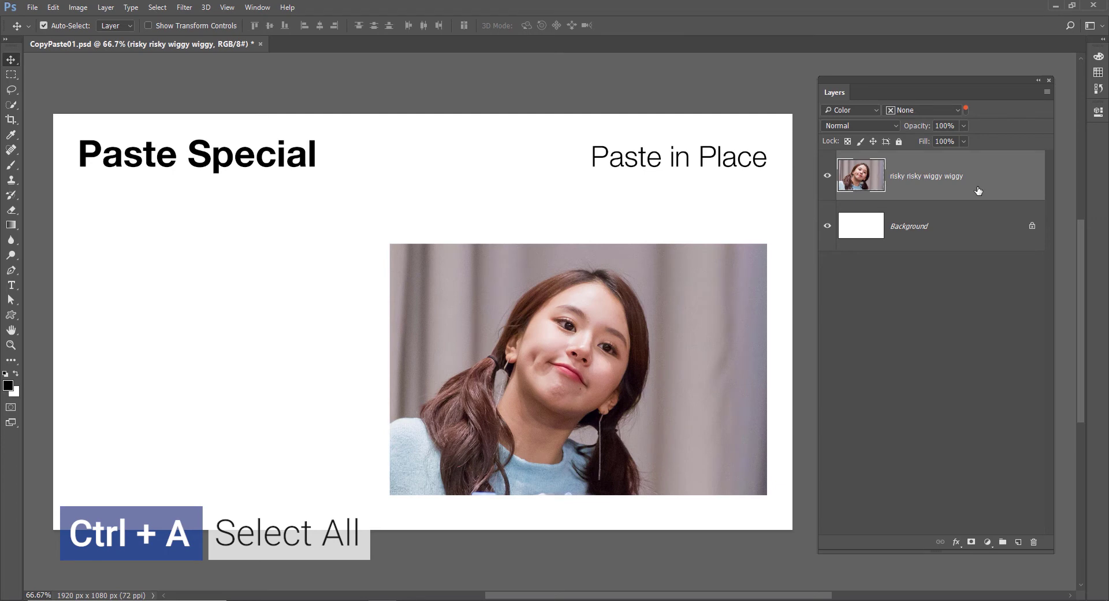
pyautogui.hotkey('ctrl', 'a')
pyautogui.hotkey('ctrl', 'c')
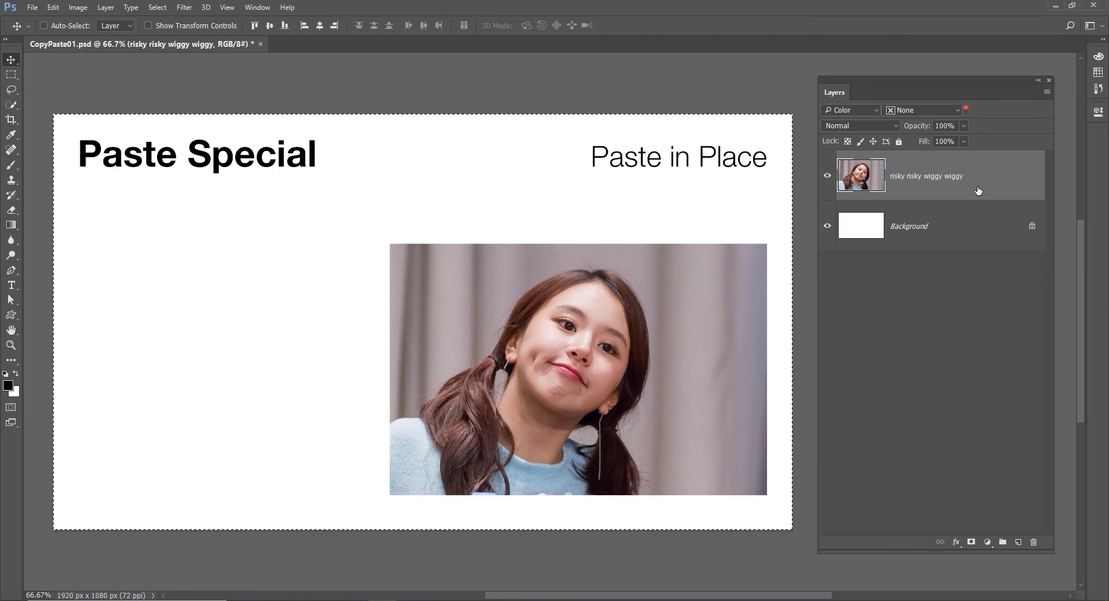
# Paste the copy in place as Layer 1 and toggle its visibility to check alignment.
pyautogui.hotkey('ctrl', 'shift', 'v')
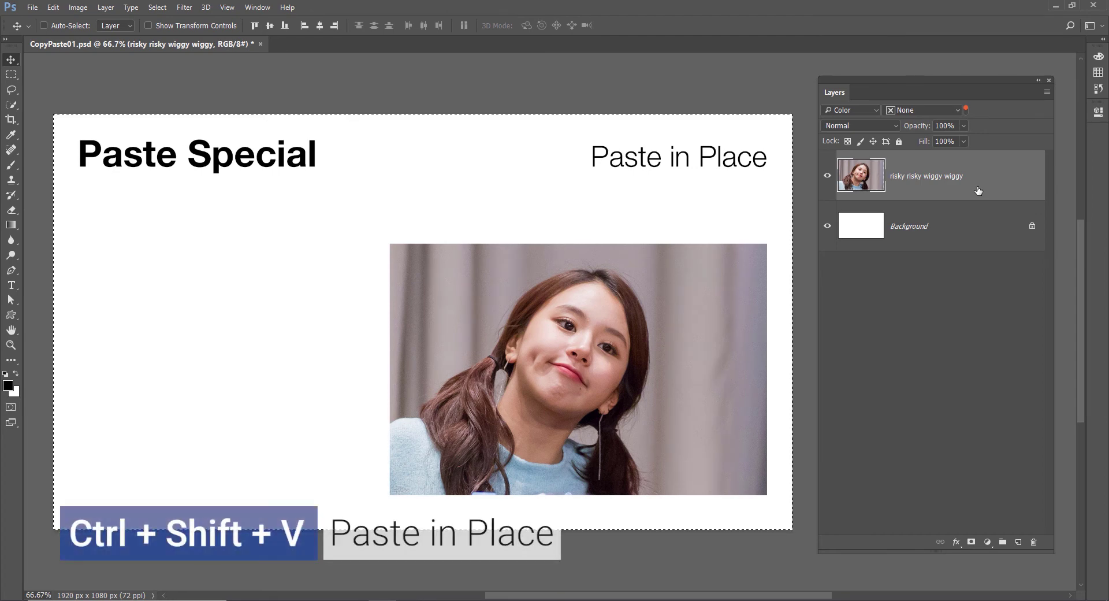
pyautogui.press('ctrl')
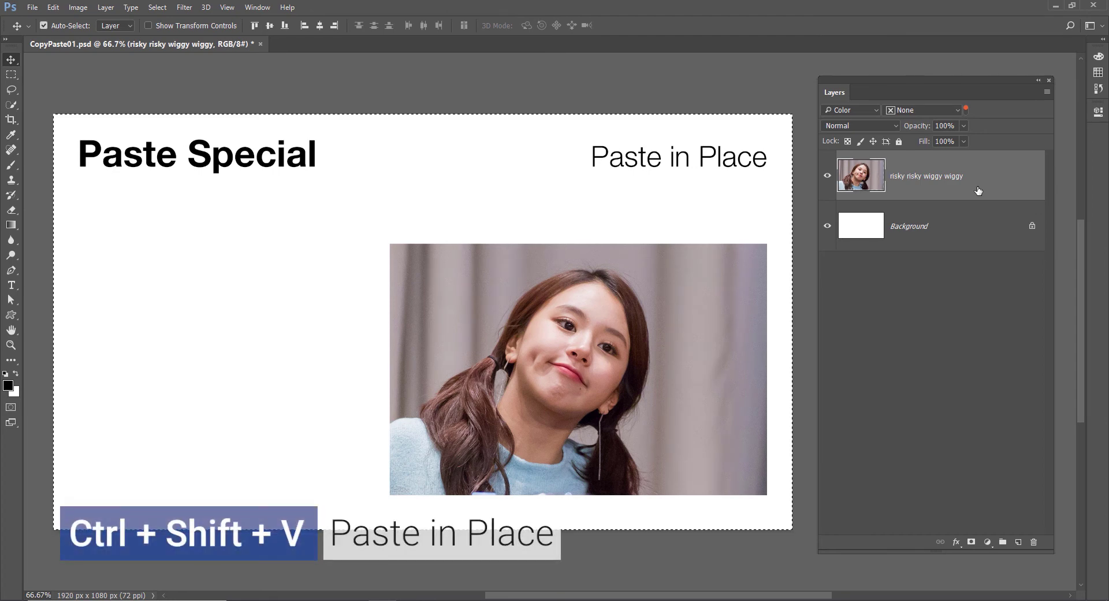
pyautogui.hotkey('ctrl', 'shift', 'v')
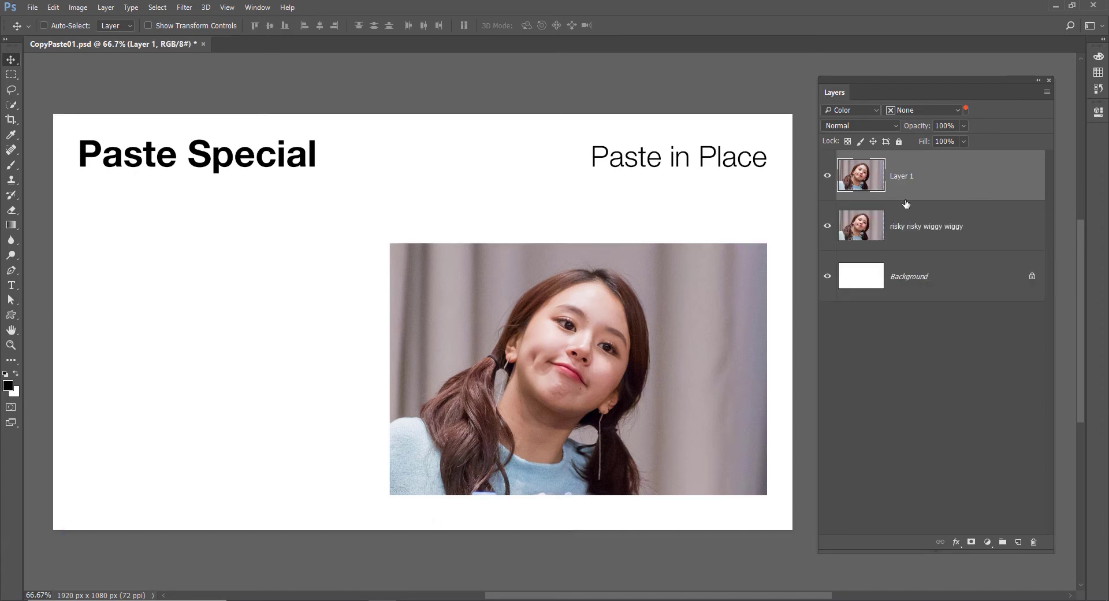
pyautogui.click(828, 177)
pyautogui.click(828, 177)
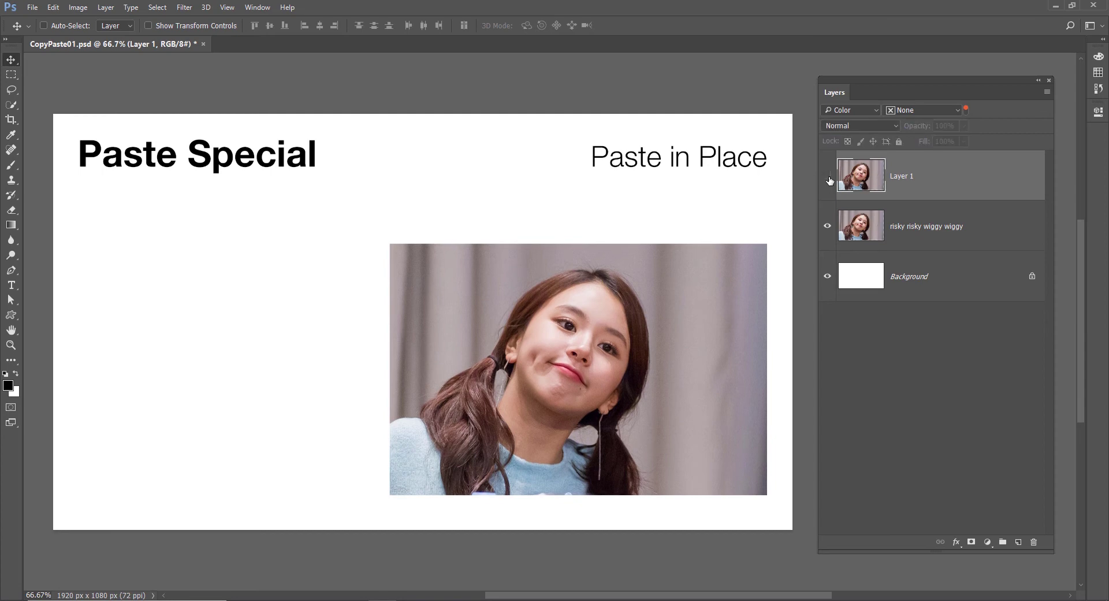
pyautogui.click(828, 176)
pyautogui.click(827, 177)
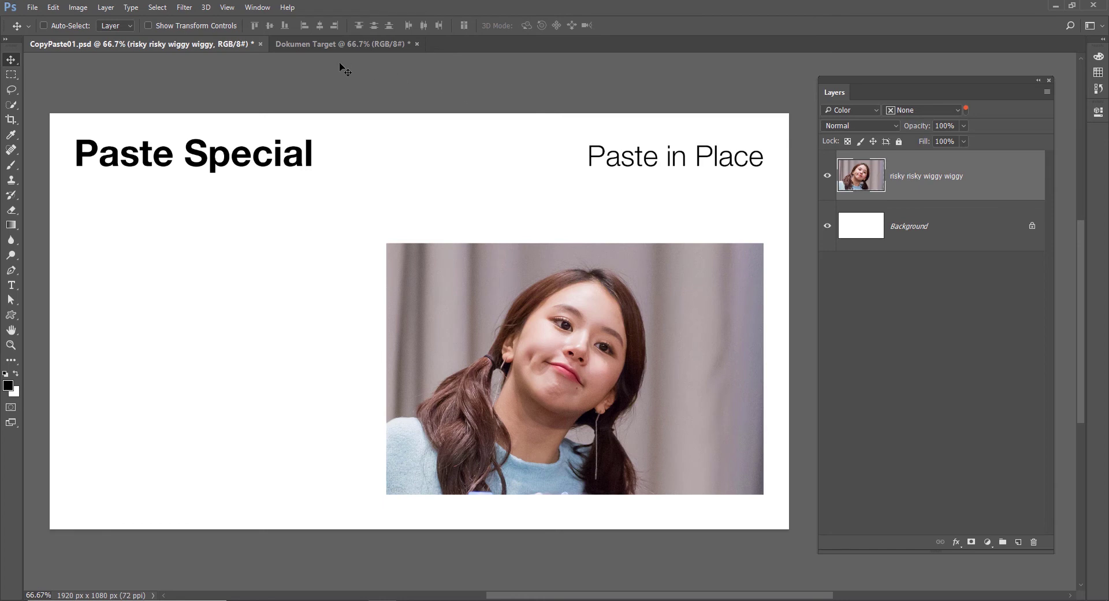
pyautogui.click(318, 47)
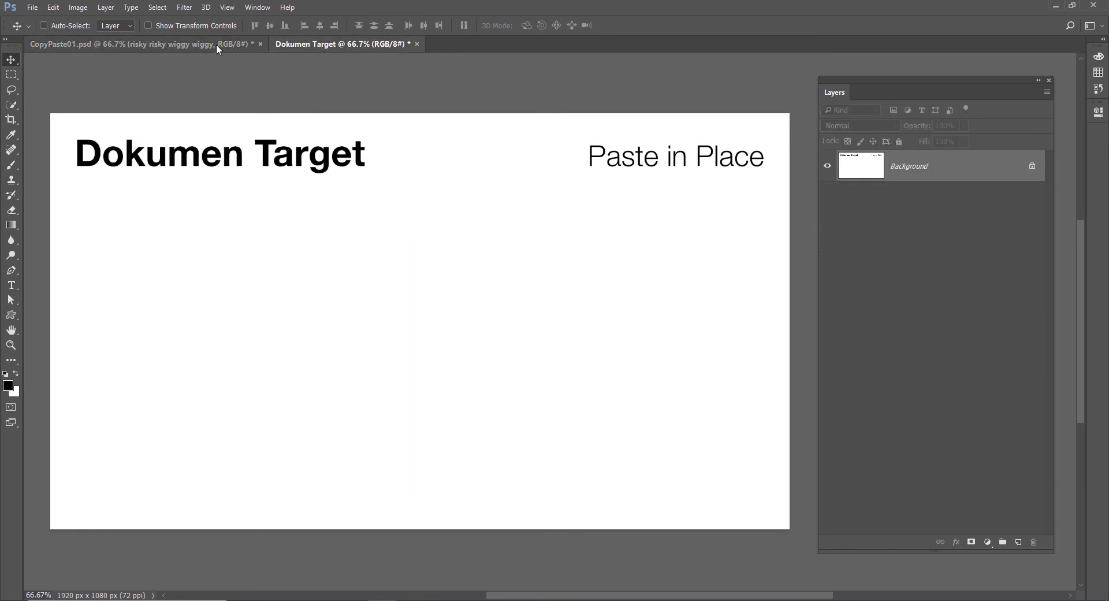
pyautogui.click(189, 43)
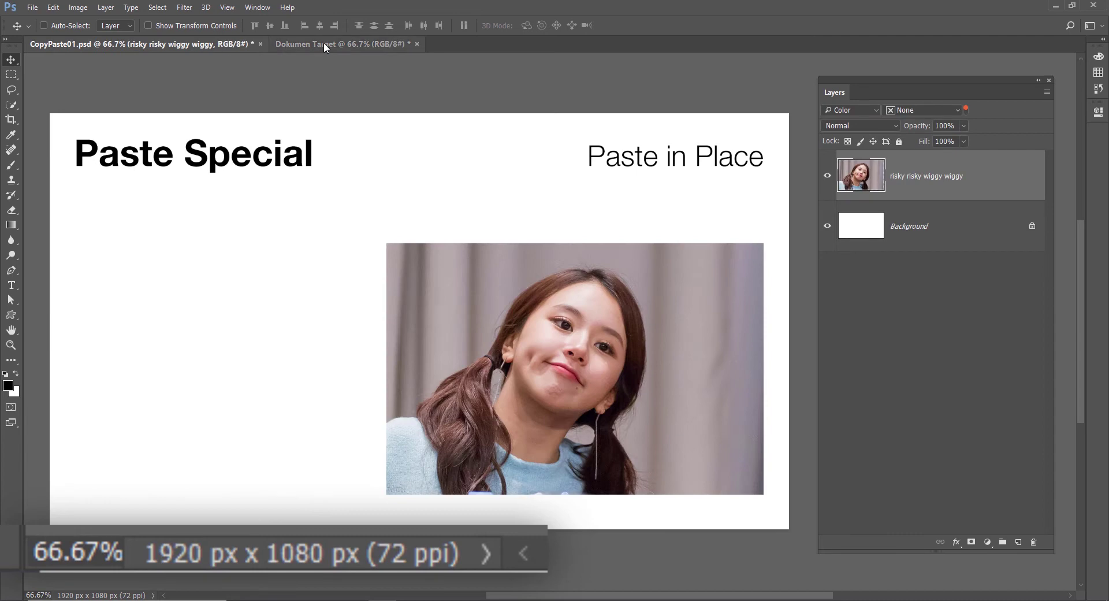
pyautogui.click(324, 42)
pyautogui.click(192, 42)
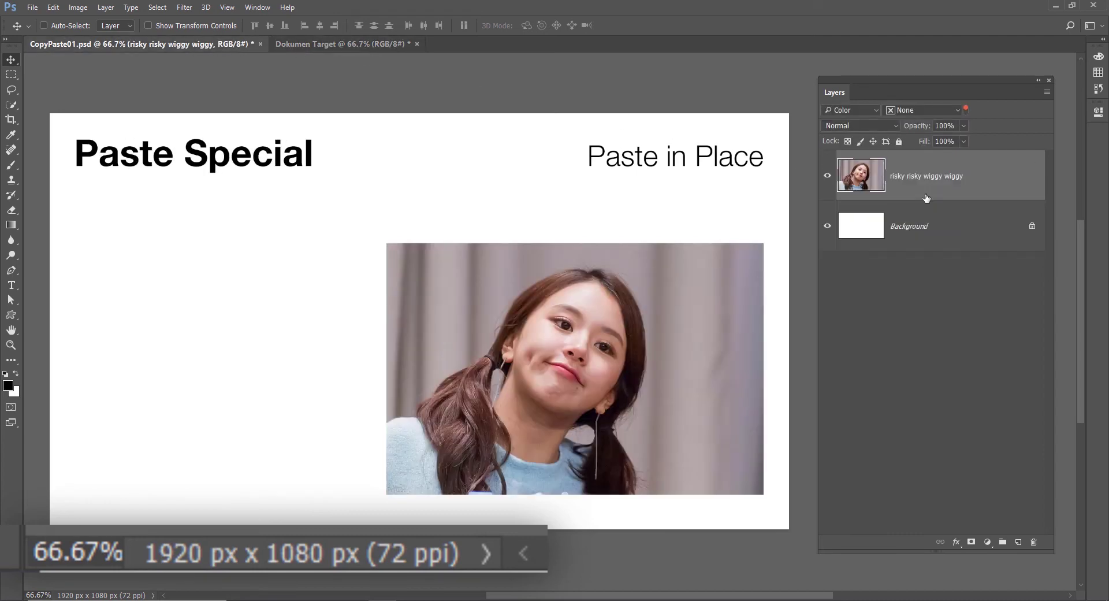
pyautogui.click(323, 44)
pyautogui.hotkey('ctrl', 'shift', 'v')
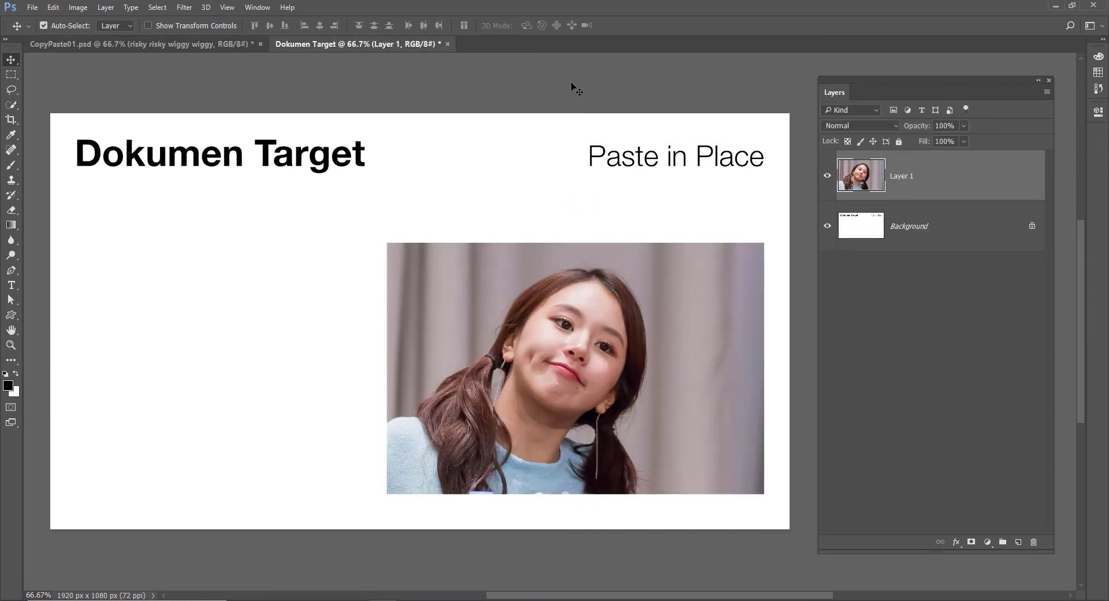
pyautogui.hotkey('ctrl', 'Tab')
pyautogui.hotkey('ctrl', 'Tab')
pyautogui.hotkey('ctrl', 'Tab')
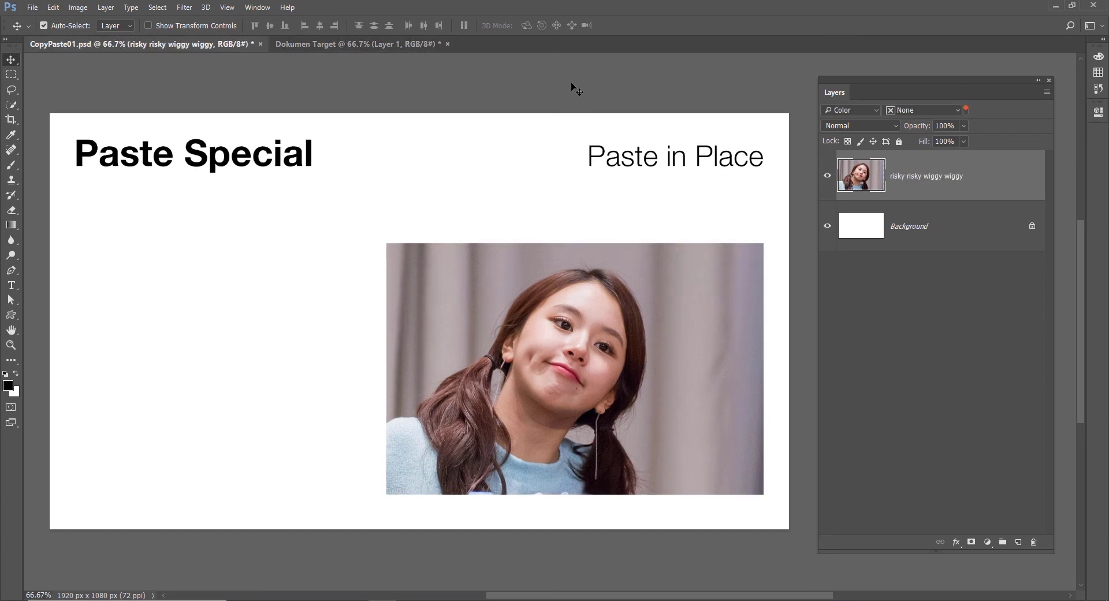
pyautogui.hotkey('ctrl', 'Tab')
pyautogui.hotkey('ctrl', 'Tab')
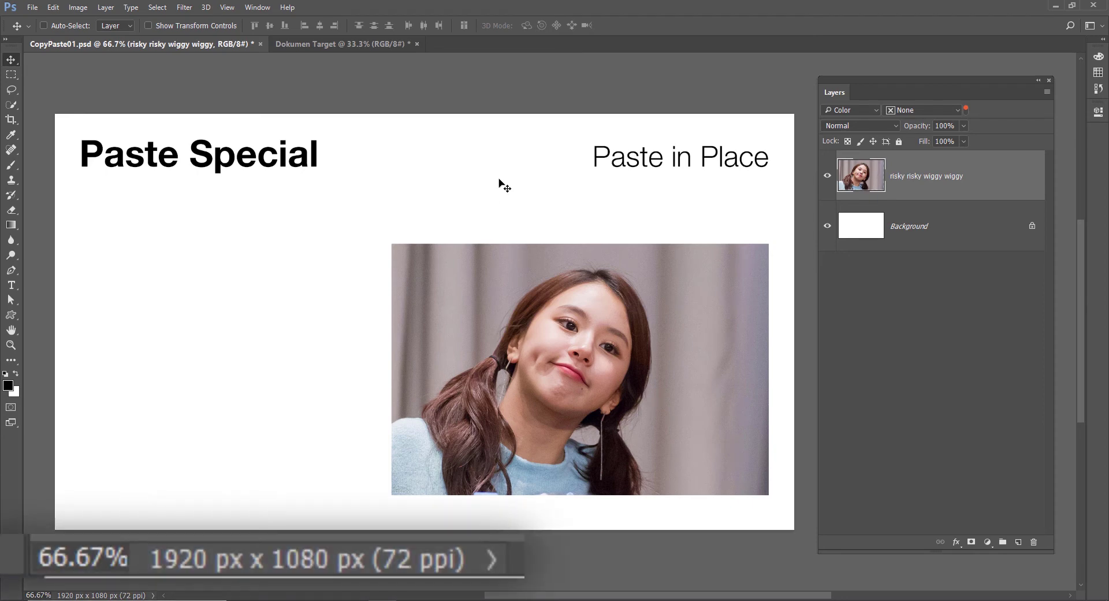
# Arrange CopyPaste01 and Dokumen Target 2-up Vertical and zoom out the CopyPaste01 slide.
pyautogui.click(339, 41)
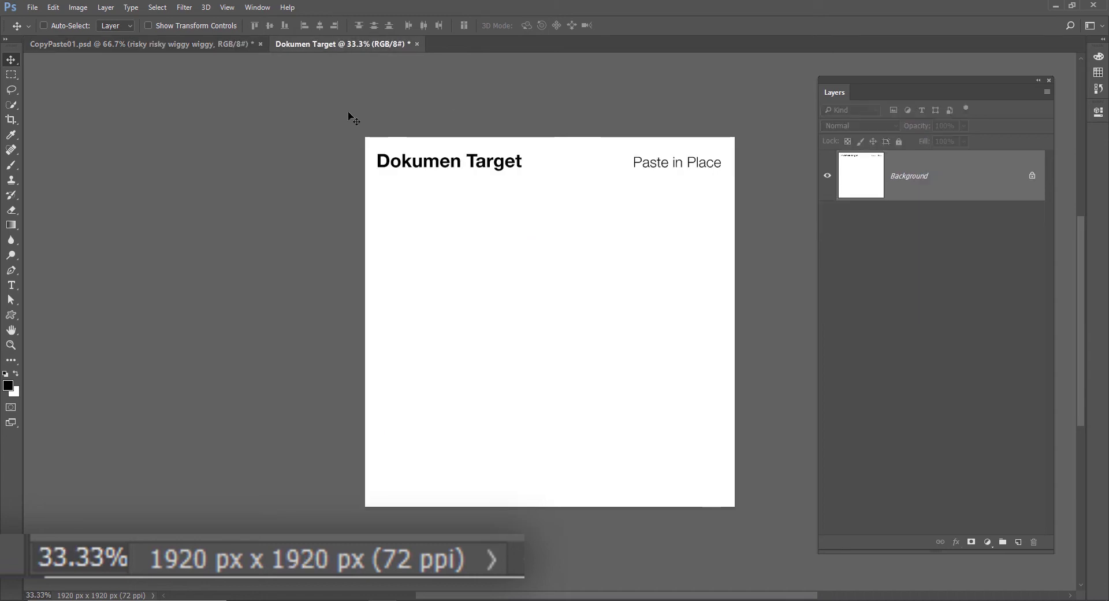
pyautogui.click(193, 46)
pyautogui.click(257, 7)
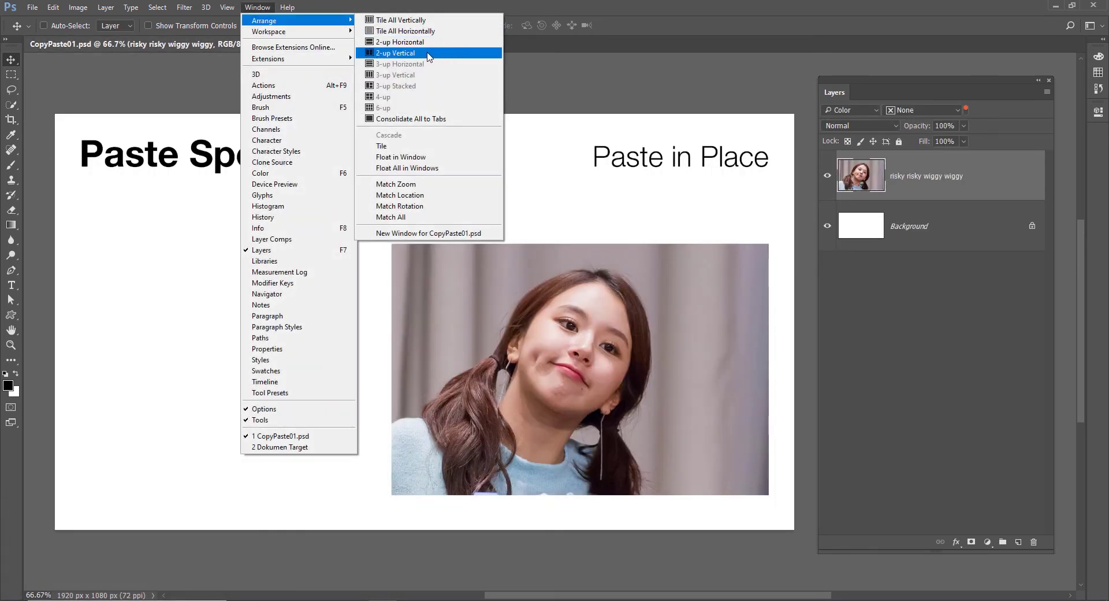
pyautogui.click(431, 54)
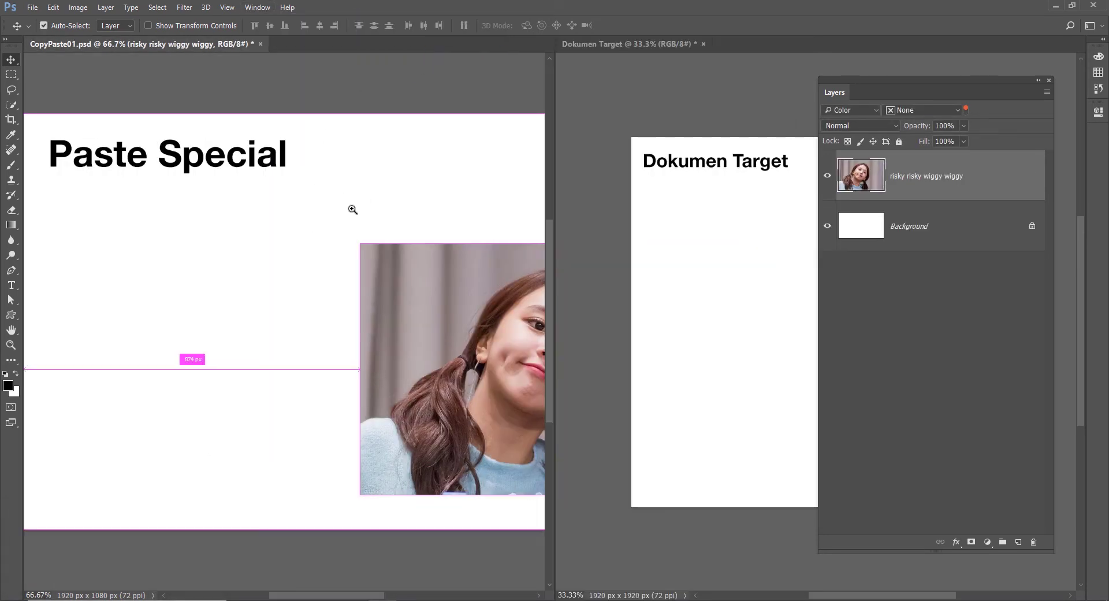
pyautogui.moveTo(354, 208)
pyautogui.mouseDown()
pyautogui.moveTo(247, 218)
pyautogui.moveTo(289, 226)
pyautogui.moveTo(279, 229)
pyautogui.mouseUp()
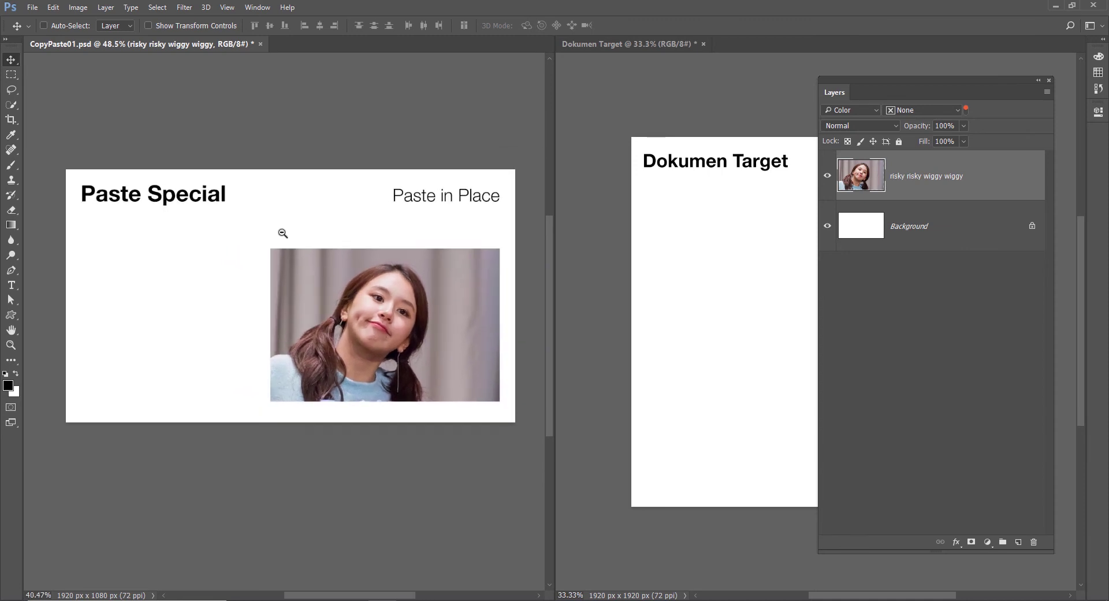
pyautogui.rightClick(403, 281)
pyautogui.click(430, 287)
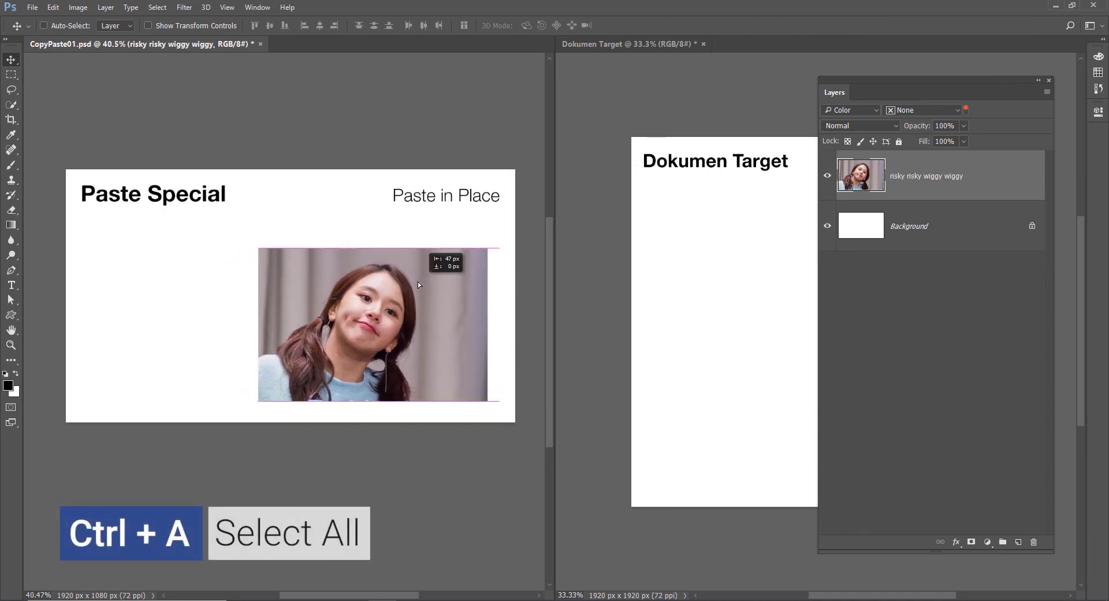
pyautogui.moveTo(439, 262); pyautogui.dragTo(423, 263)
# Copy the CopyPaste01 photo and Paste in Place into the Dokumen Target document.
pyautogui.press('ctrl')
pyautogui.hotkey('ctrl', 'c')
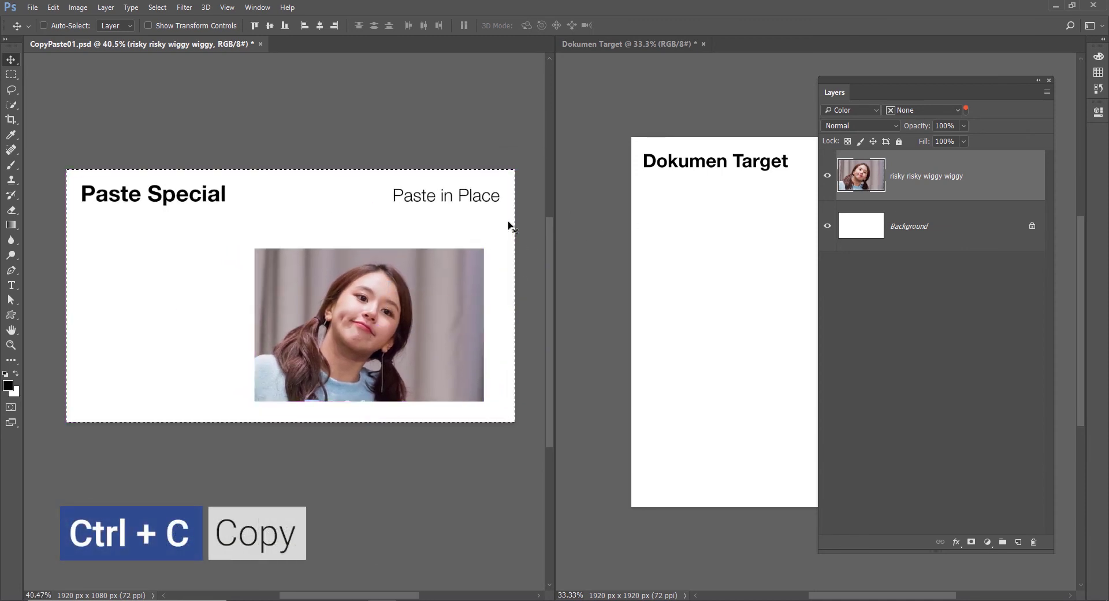
pyautogui.click(636, 147)
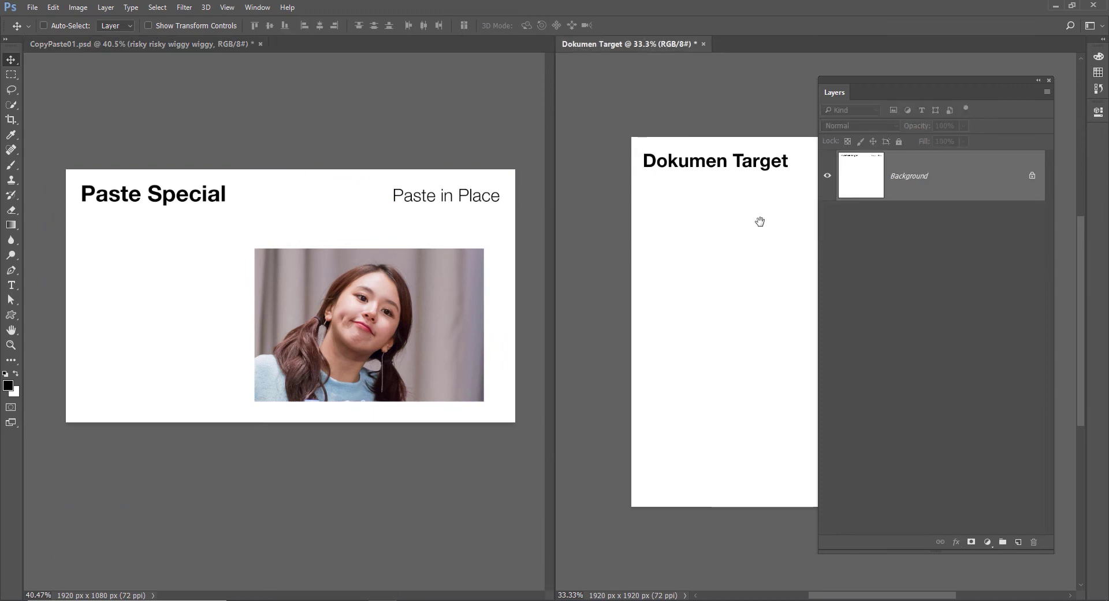
pyautogui.moveTo(762, 220); pyautogui.dragTo(673, 203)
pyautogui.hotkey('ctrl', 'shift', 'v')
pyautogui.keyDown('alt'); pyautogui.scroll(-3, 676, 214); pyautogui.keyUp('alt')
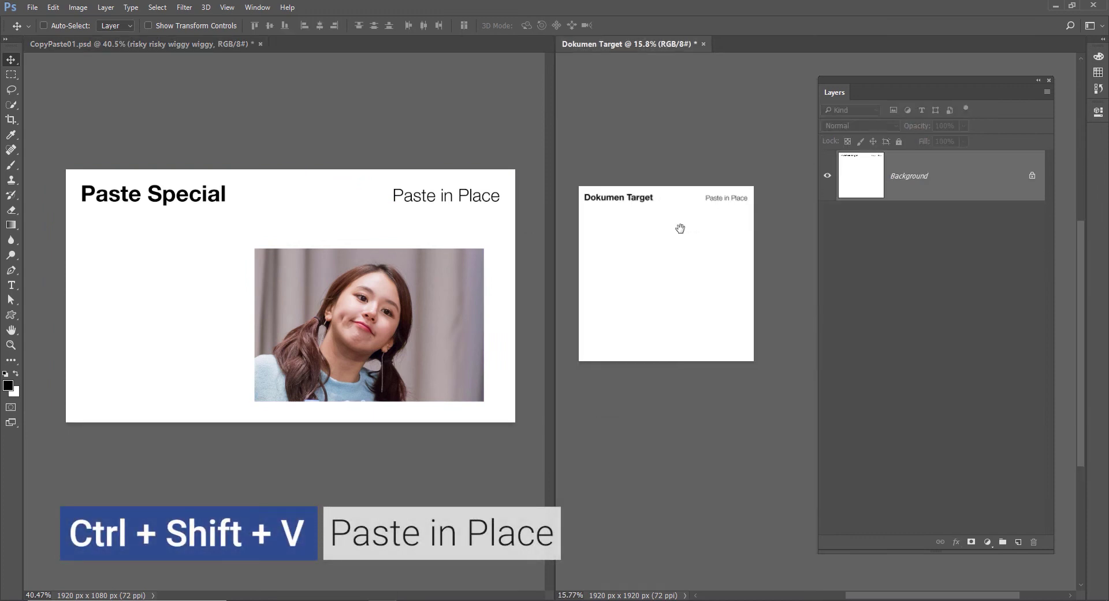
pyautogui.hotkey('ctrl', 'shift', 'v')
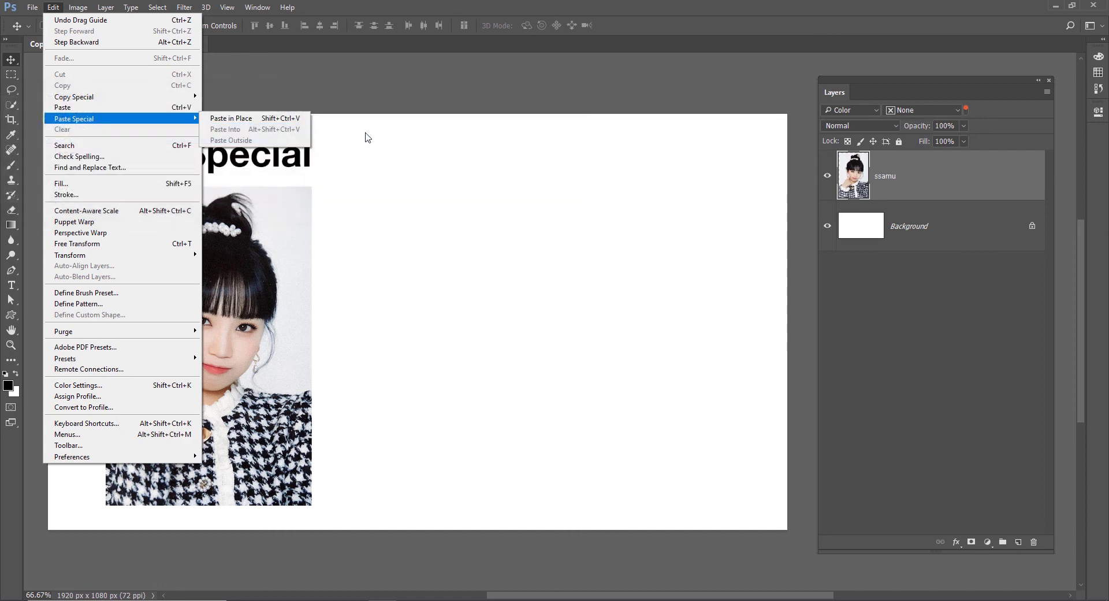
# Load the ssamu photo layer's outline as a selection and copy it.
pyautogui.click(475, 148)
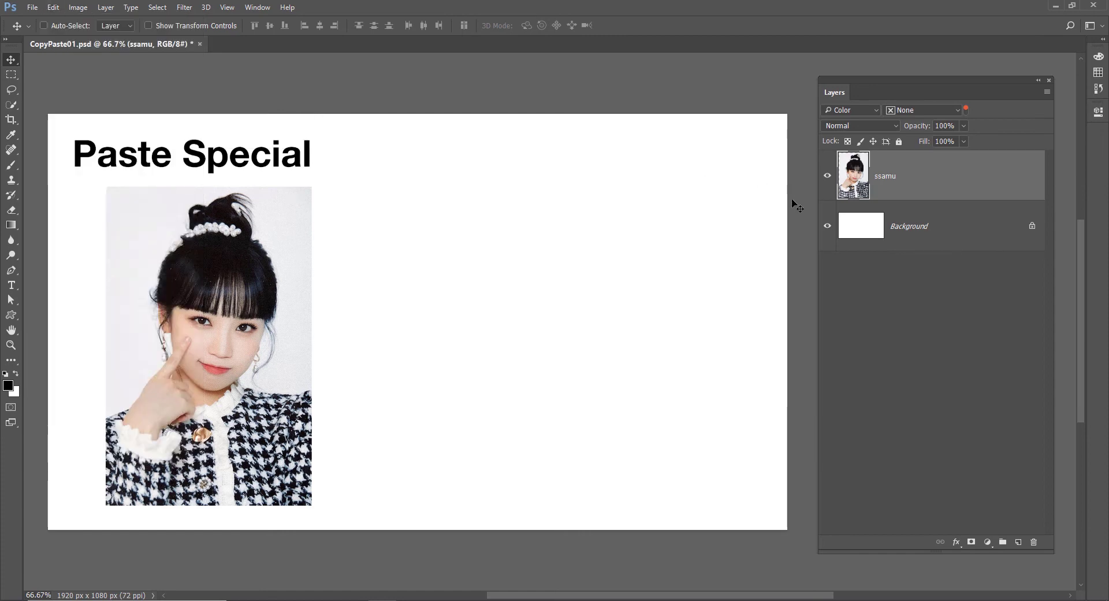
pyautogui.press('ctrl')
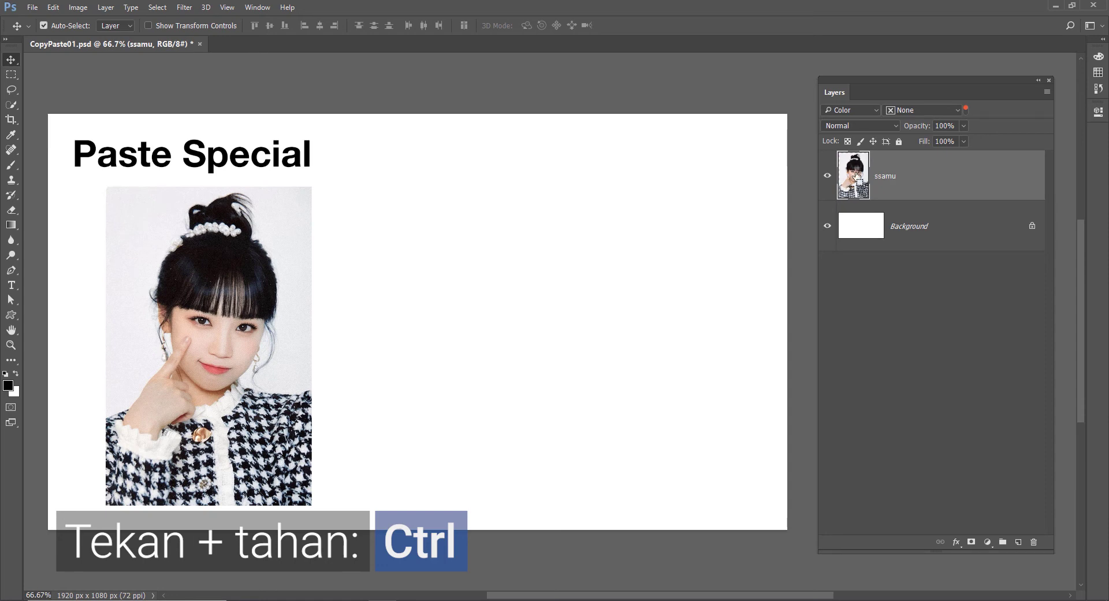
pyautogui.keyDown('ctrl'); pyautogui.click(858, 176); pyautogui.keyUp('ctrl')
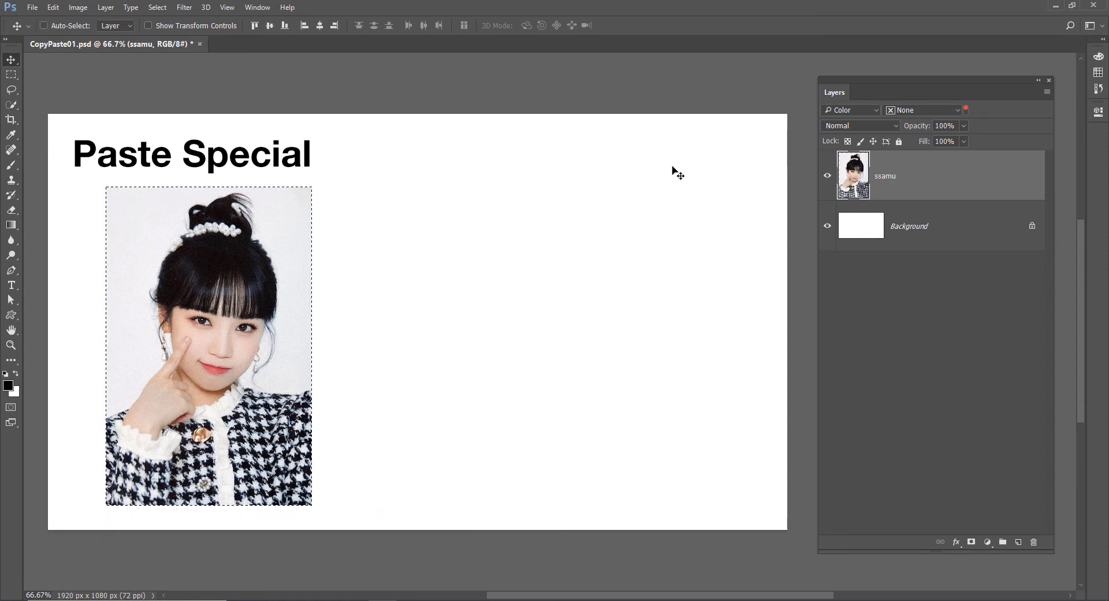
pyautogui.hotkey('ctrl', 'c')
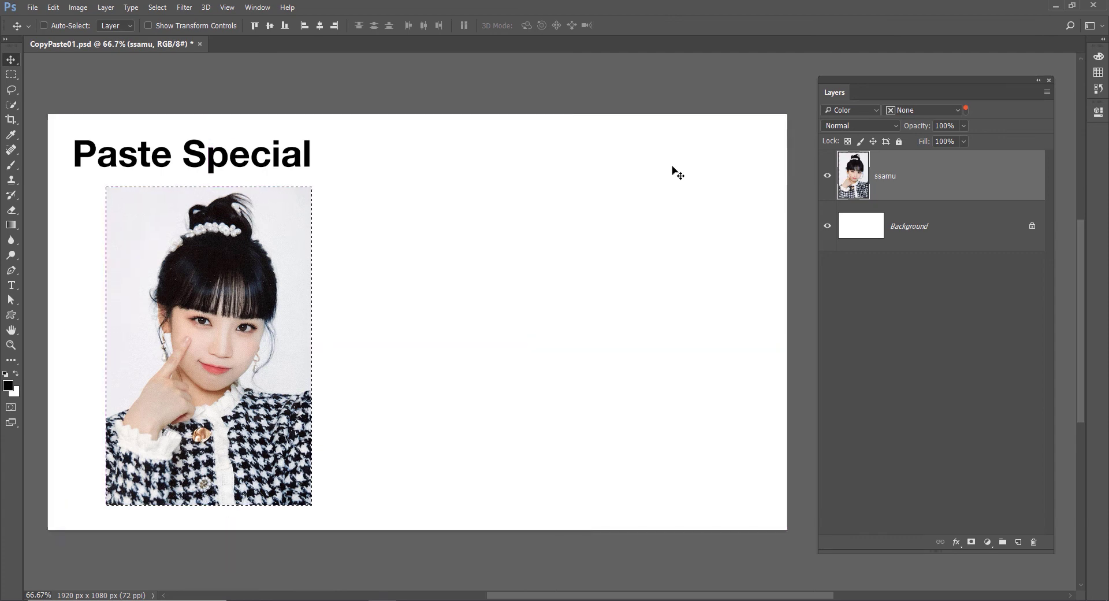
# Show the guides, marquee the centre cell, and Paste Into it.
pyautogui.press('ctrl')
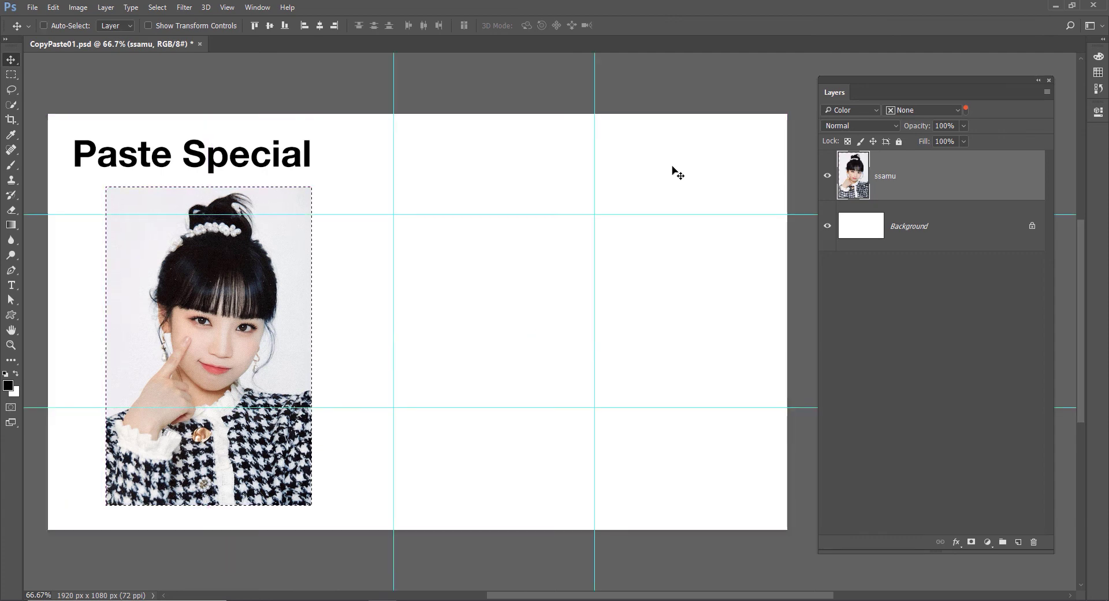
pyautogui.press('m')
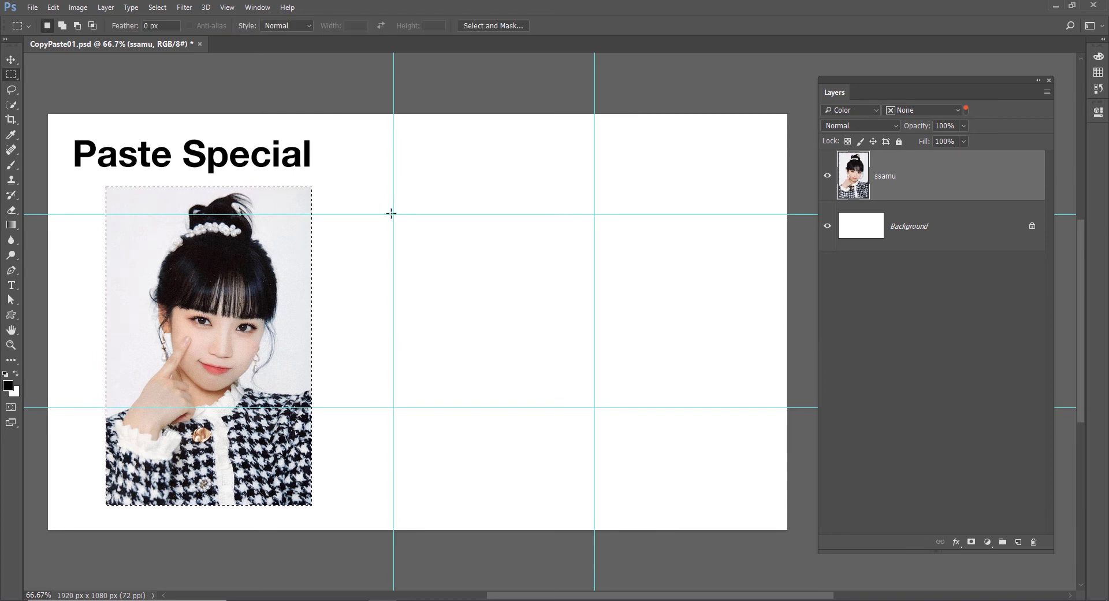
pyautogui.moveTo(394, 214); pyautogui.dragTo(597, 408)
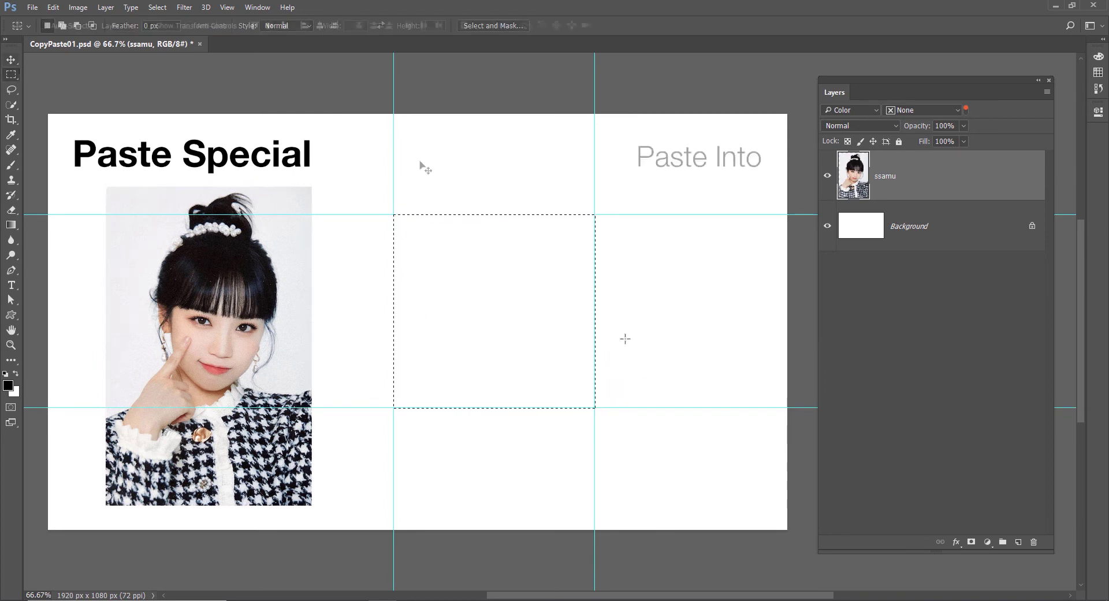
pyautogui.press('v')
pyautogui.click(53, 7)
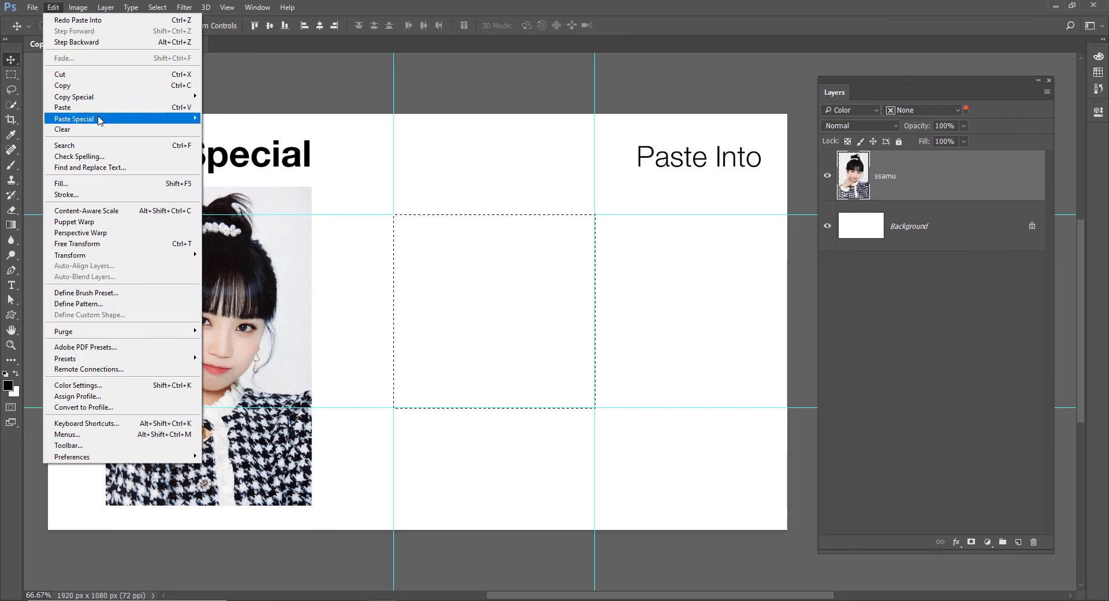
pyautogui.moveTo(121, 119)
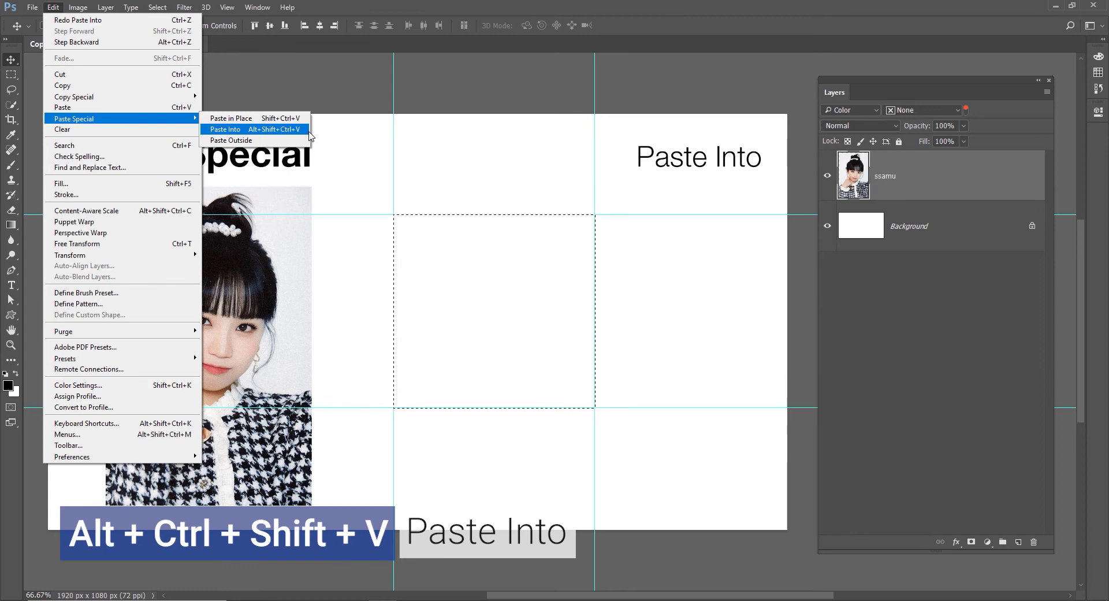
pyautogui.click(301, 130)
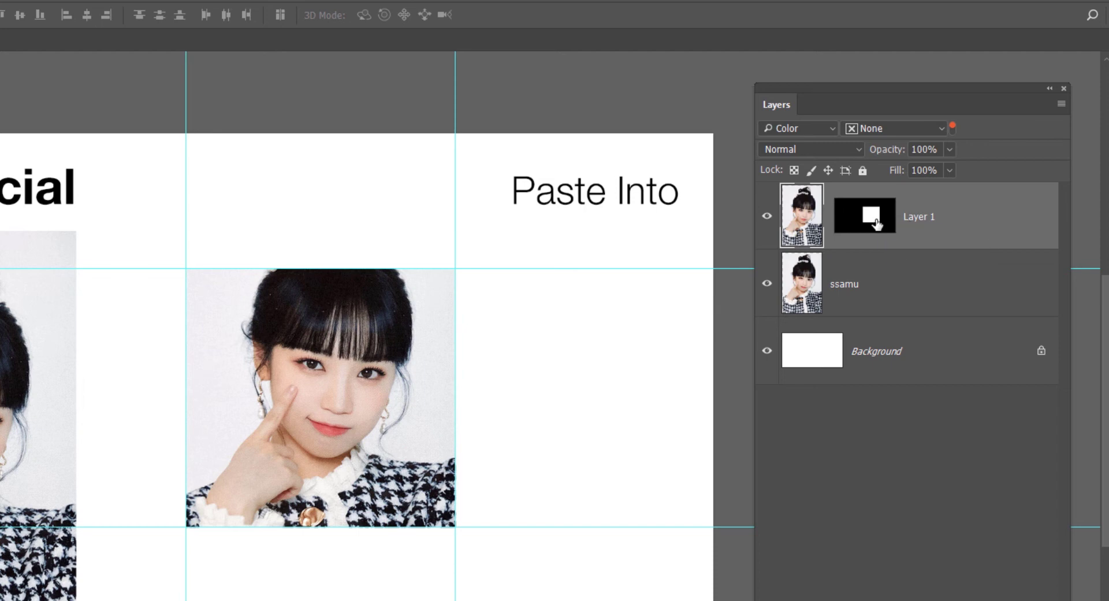
pyautogui.press('shift')
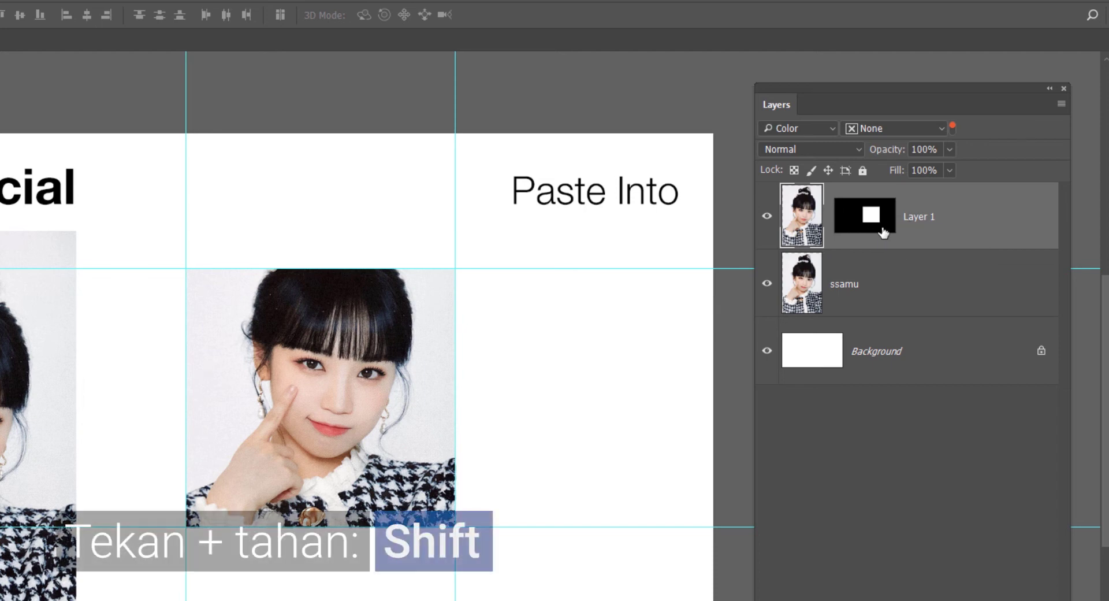
pyautogui.keyDown('shift'); pyautogui.click(882, 230); pyautogui.keyUp('shift')
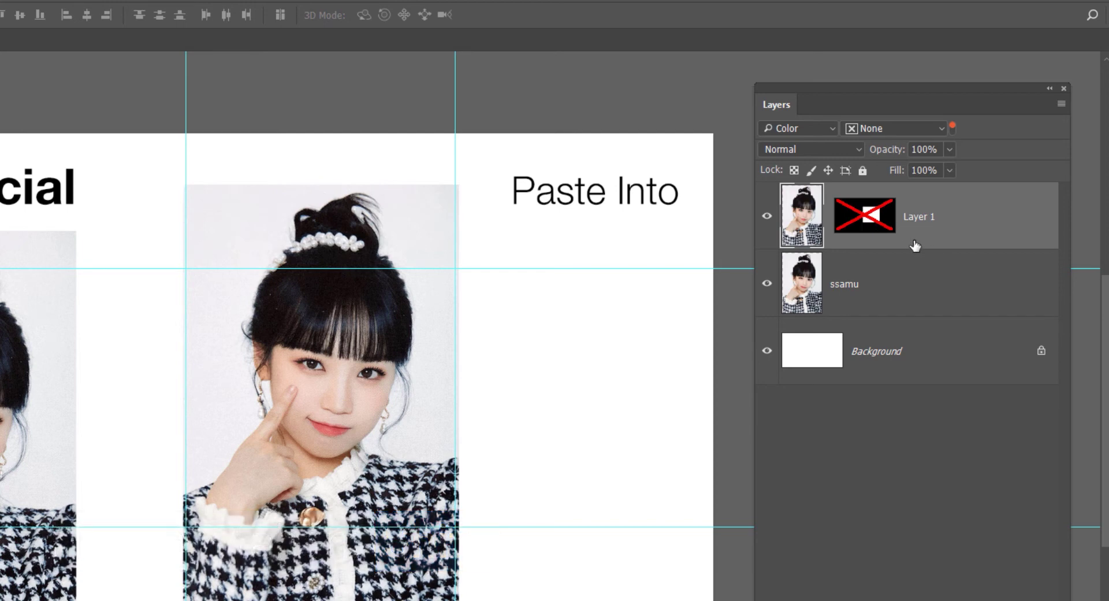
pyautogui.keyDown('shift'); pyautogui.click(872, 225); pyautogui.keyUp('shift')
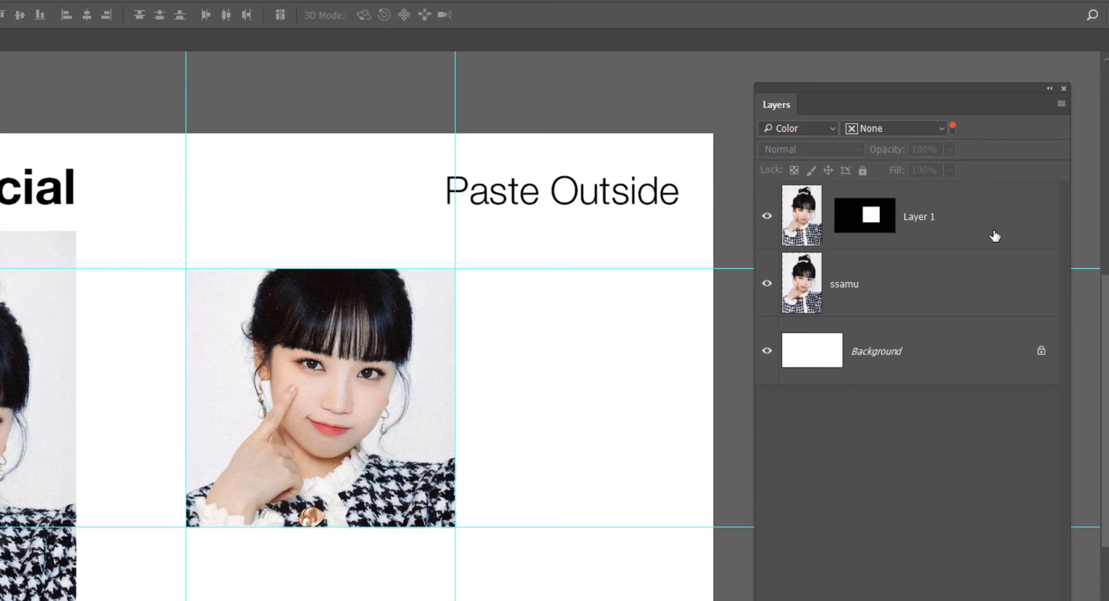
# Invert Layer 1's mask, rename the layer 'invert', and hide it.
pyautogui.click(859, 226)
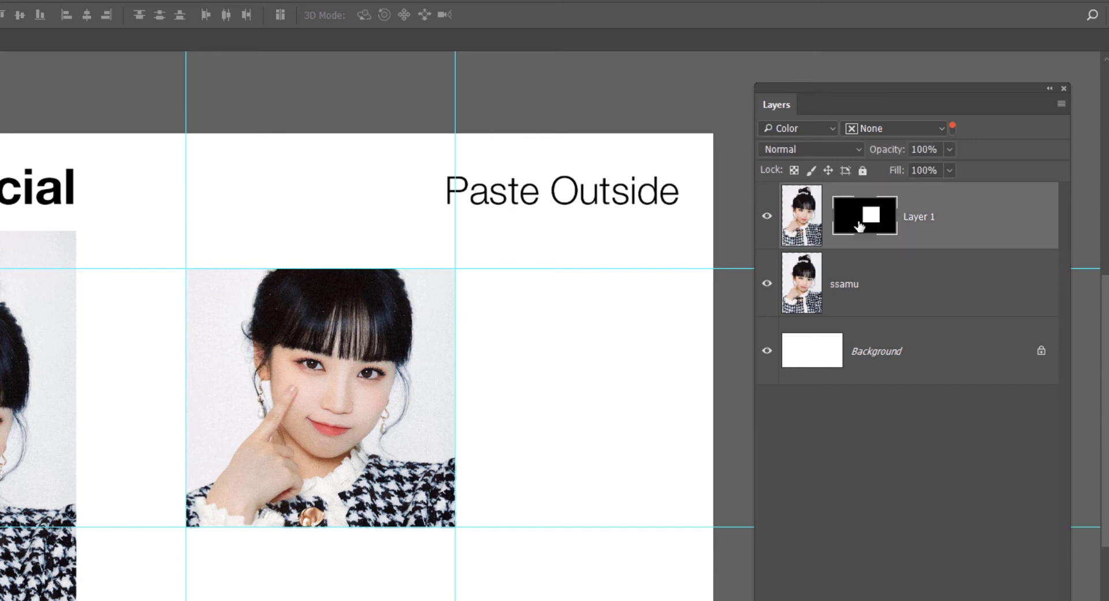
pyautogui.hotkey('ctrl', 'i')
pyautogui.doubleClick(925, 217)
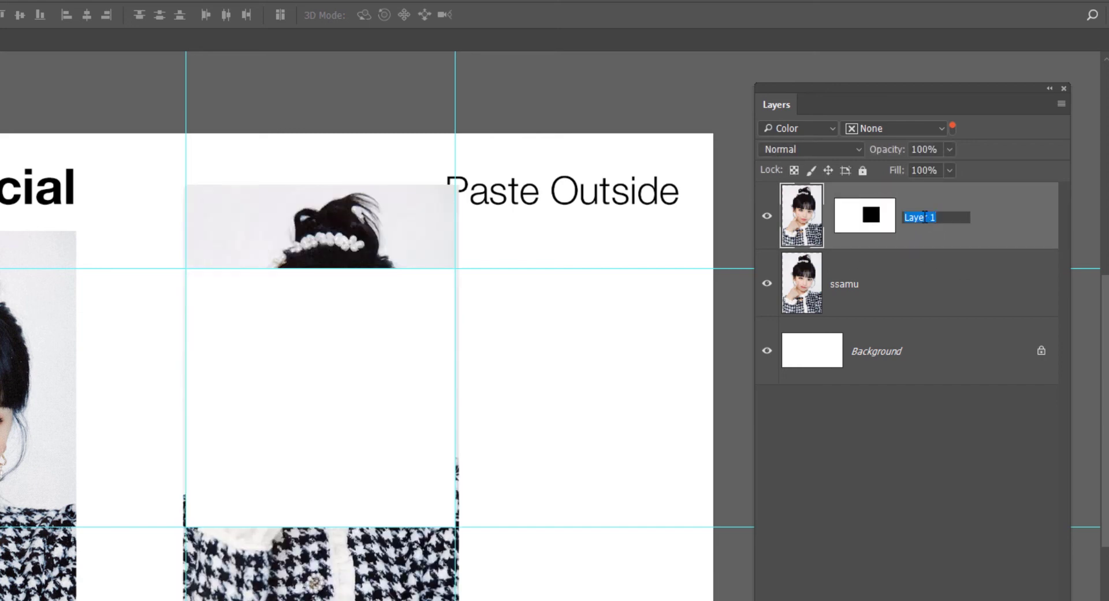
pyautogui.write('invert')
pyautogui.press('Return')
pyautogui.click(763, 222)
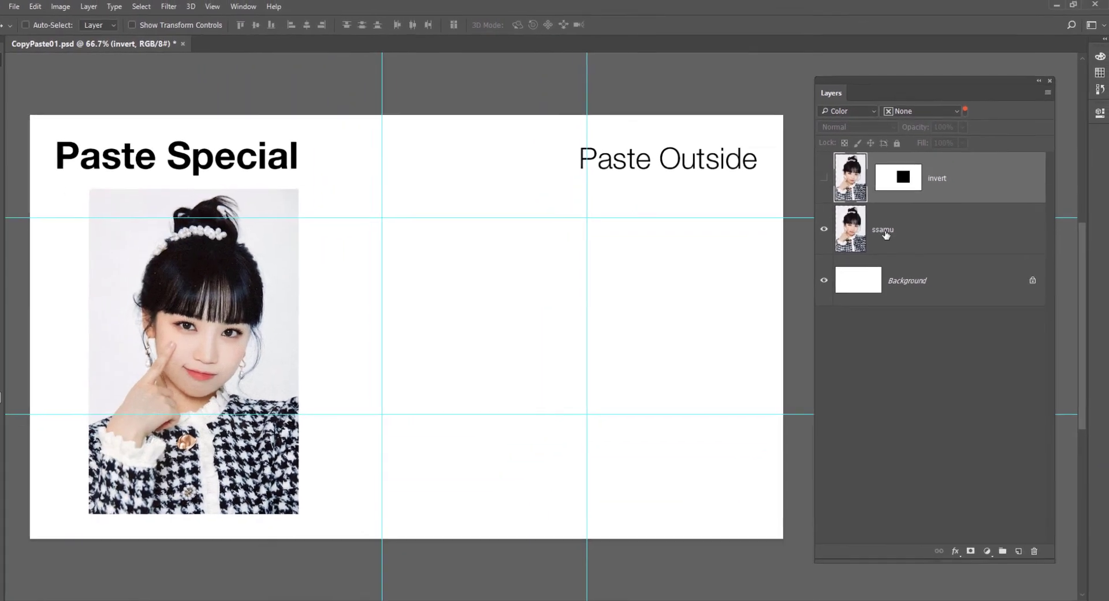
# Copy the ssamu photo and Paste Outside the marqueed centre guide cell.
pyautogui.click(853, 226)
pyautogui.keyDown('ctrl'); pyautogui.click(853, 226); pyautogui.keyUp('ctrl')
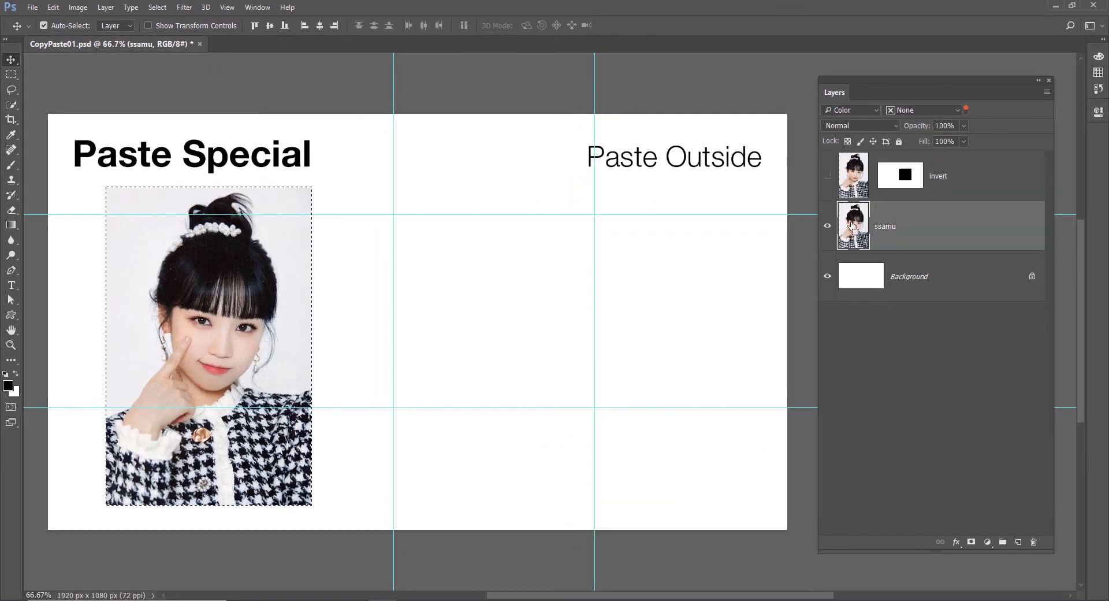
pyautogui.hotkey('ctrl', 'c')
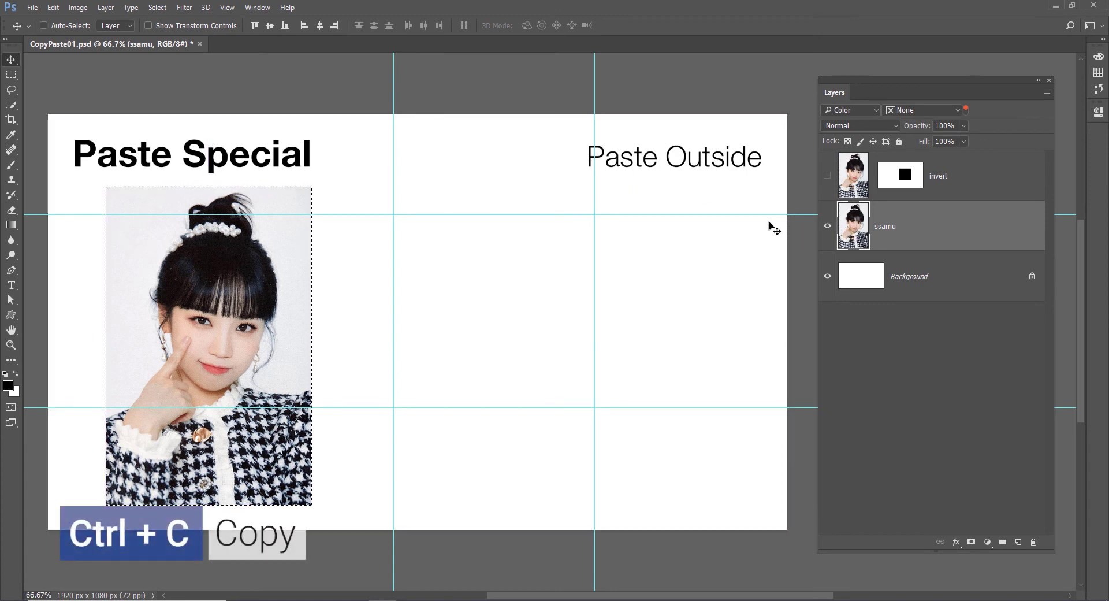
pyautogui.press('m')
pyautogui.moveTo(394, 215); pyautogui.dragTo(595, 407)
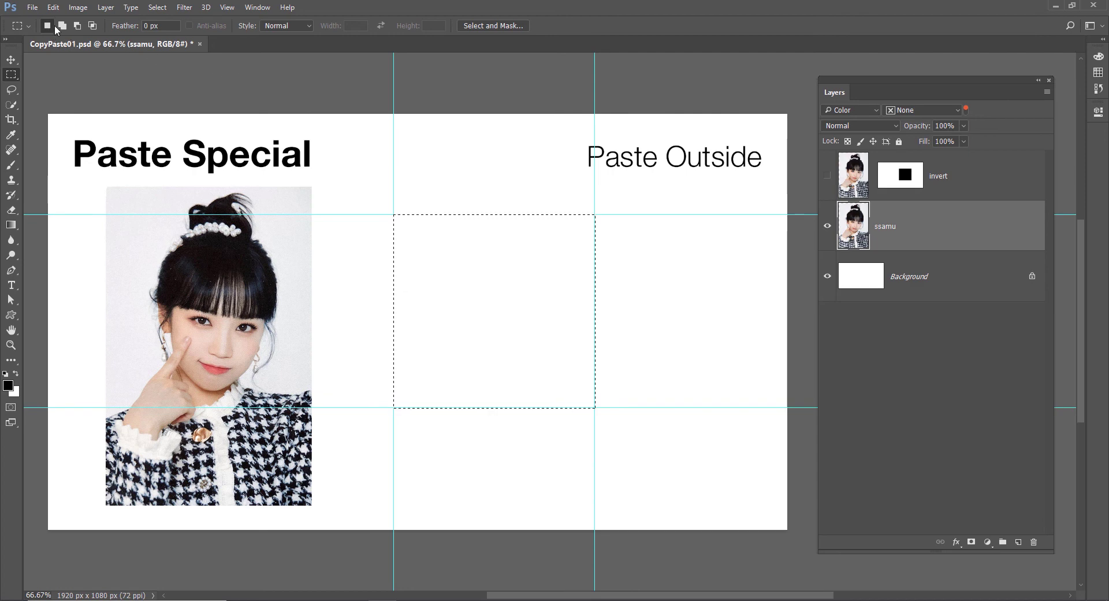
pyautogui.click(52, 7)
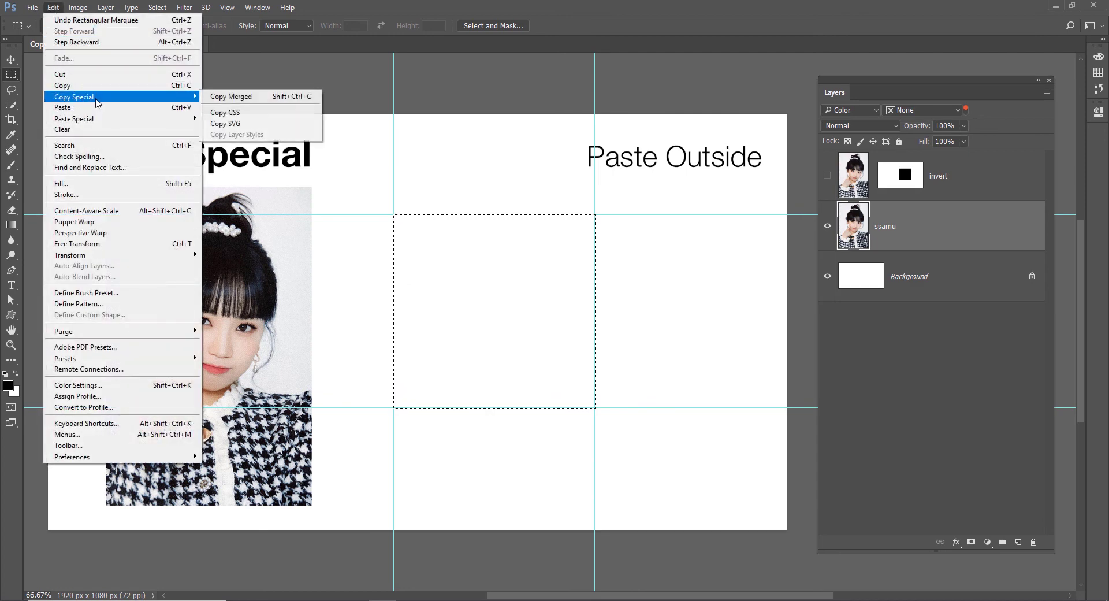
pyautogui.moveTo(75, 119)
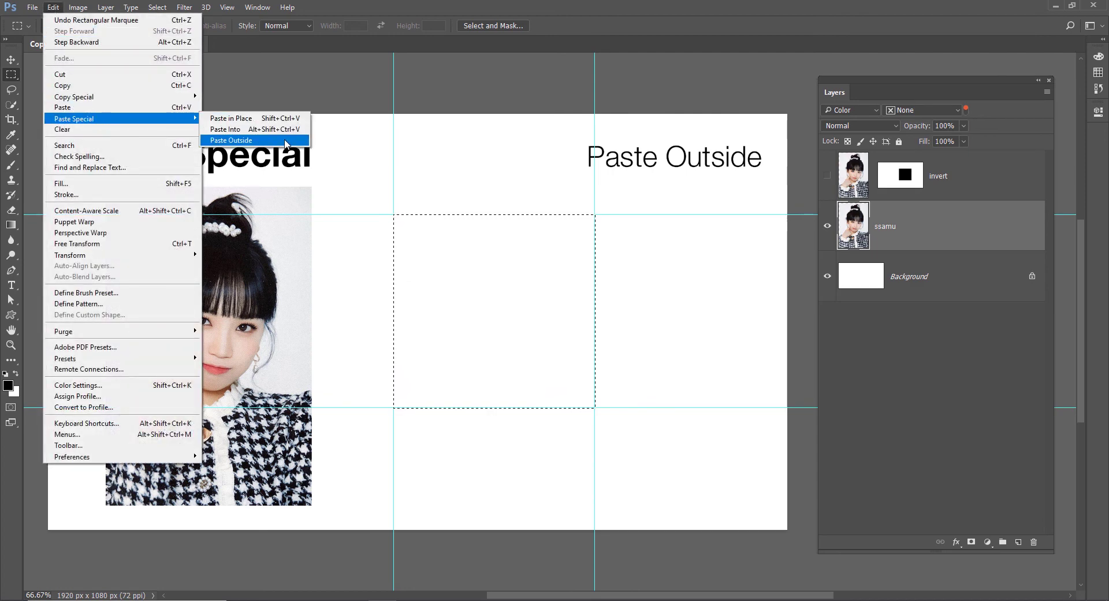
pyautogui.click(286, 141)
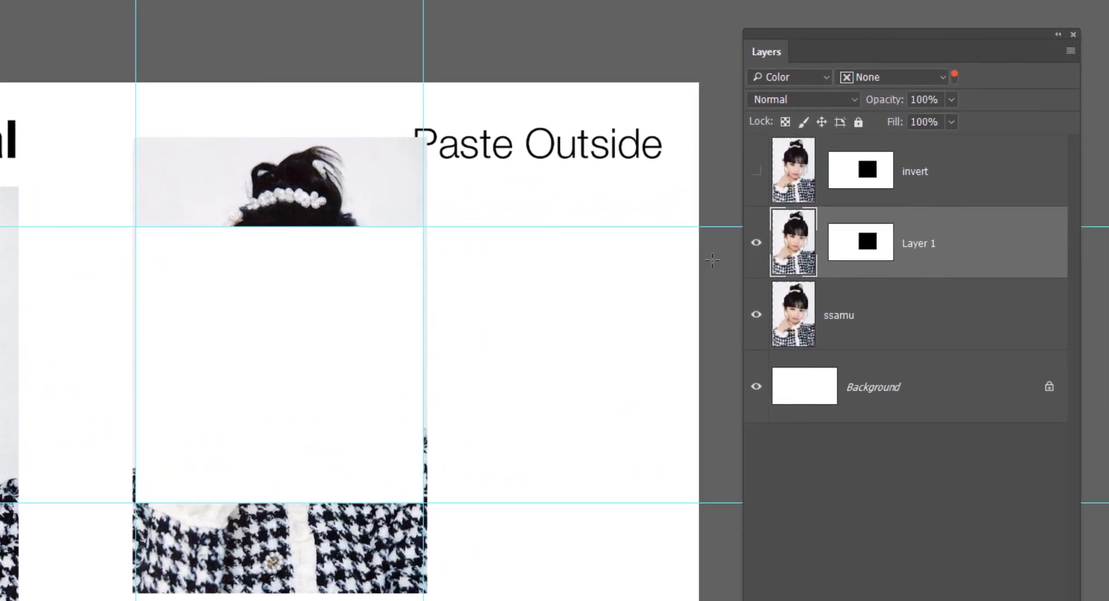
# Select the new layer's mask and the invert layer, then dismiss the Paste Special options.
pyautogui.click(873, 256)
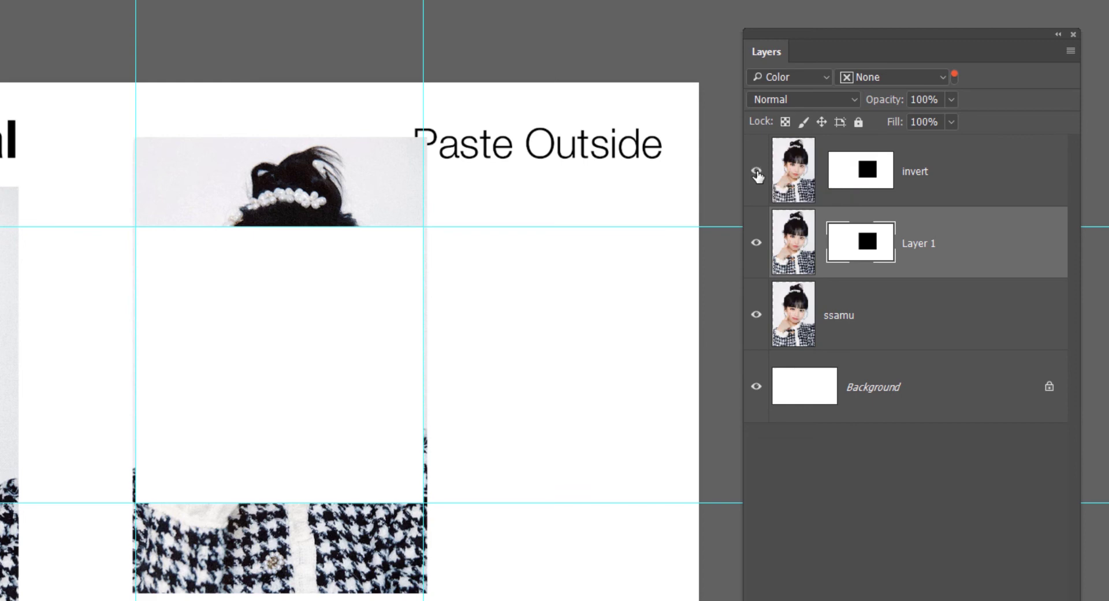
pyautogui.click(924, 182)
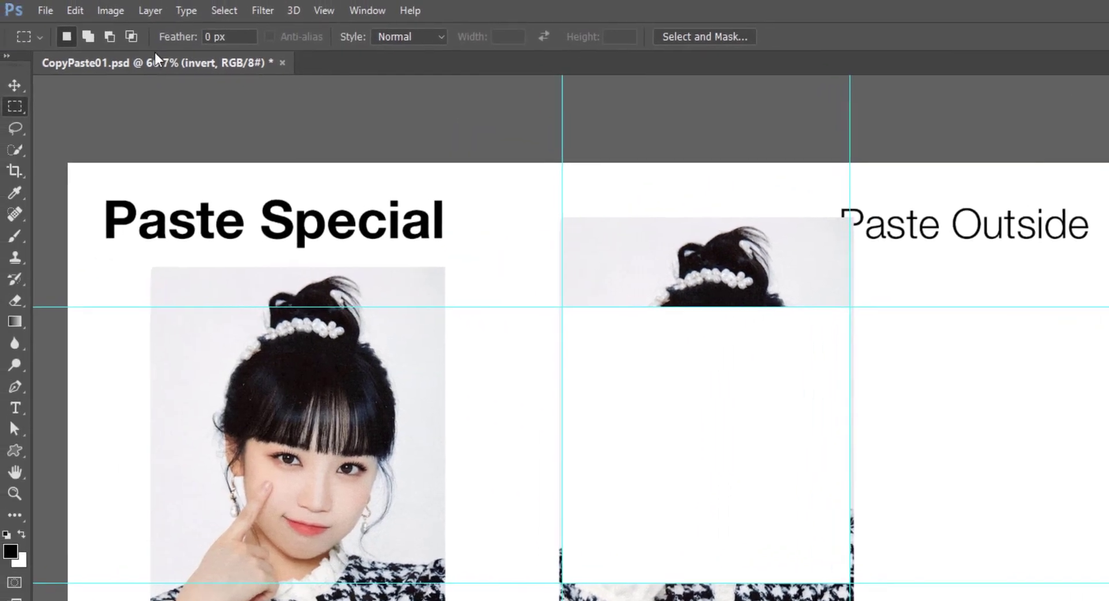
pyautogui.click(75, 11)
pyautogui.moveTo(106, 169)
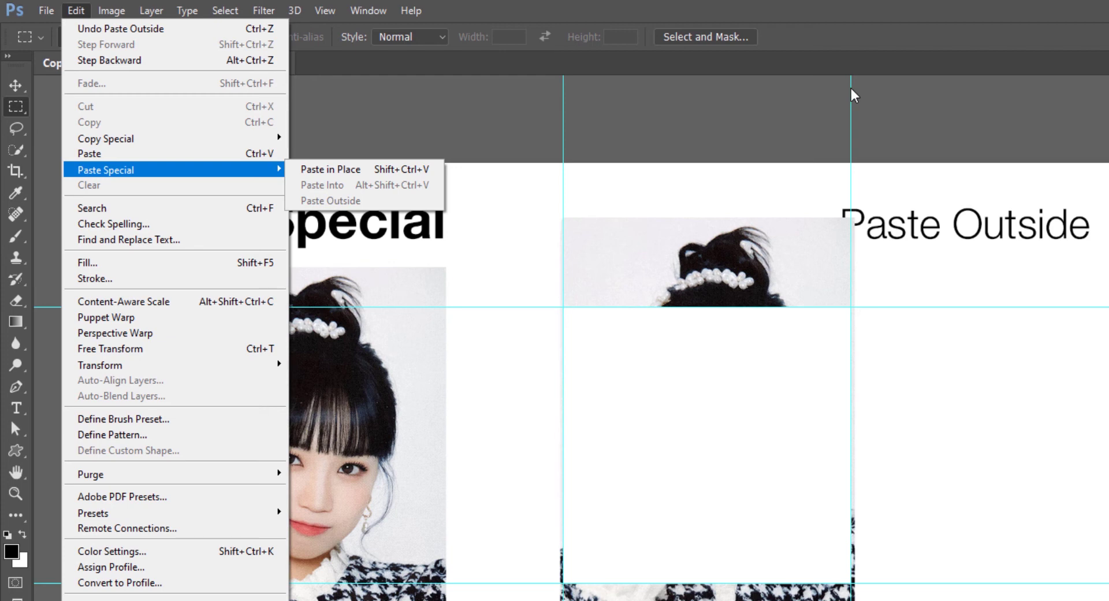
pyautogui.click(875, 13)
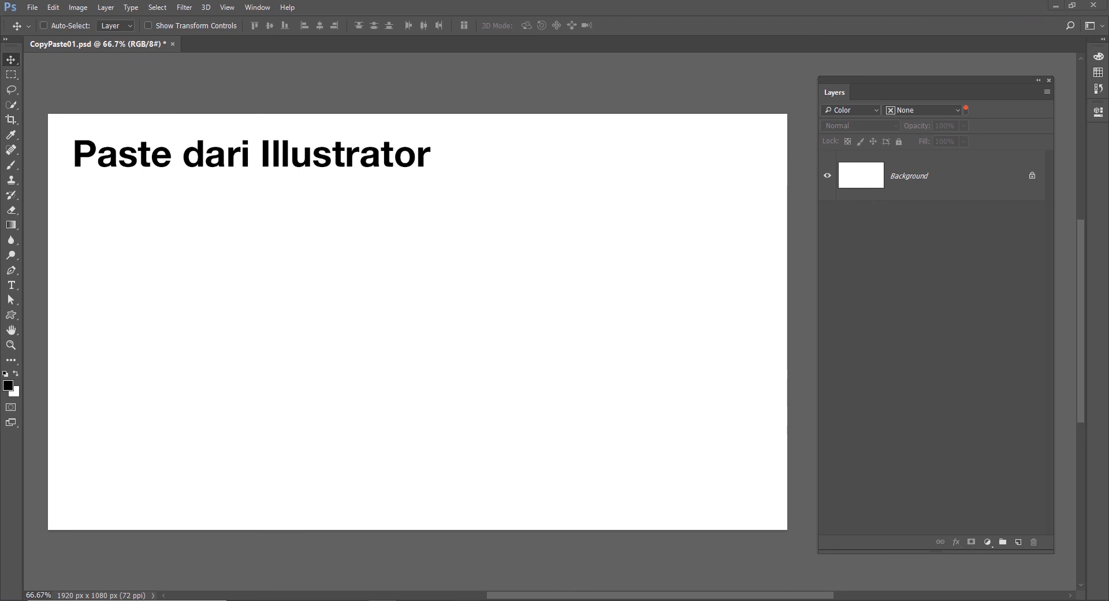
# Copy the 'Tulisan vector dibikin di Illustrator' text, briefly checking Direct Selection before returning to Selection.
pyautogui.hotkey('ctrl', 'c')
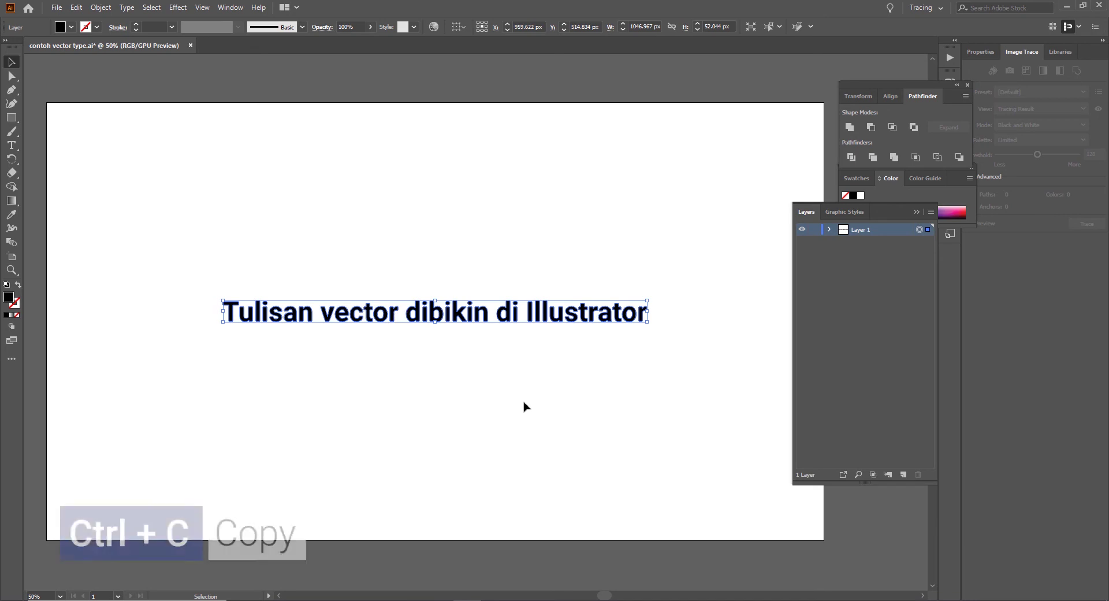
pyautogui.press('a')
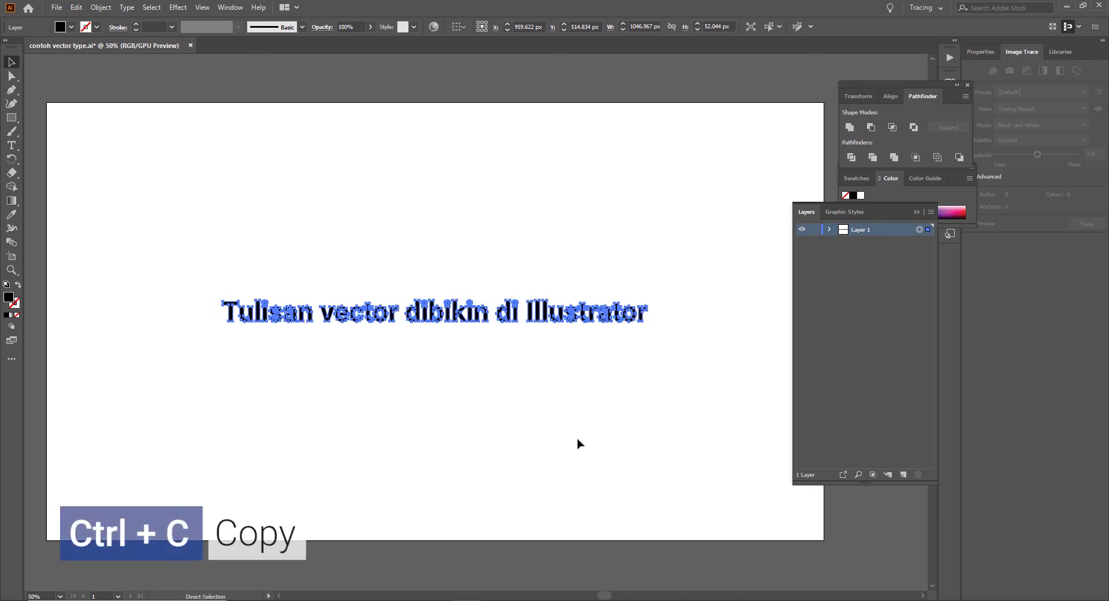
pyautogui.press('v')
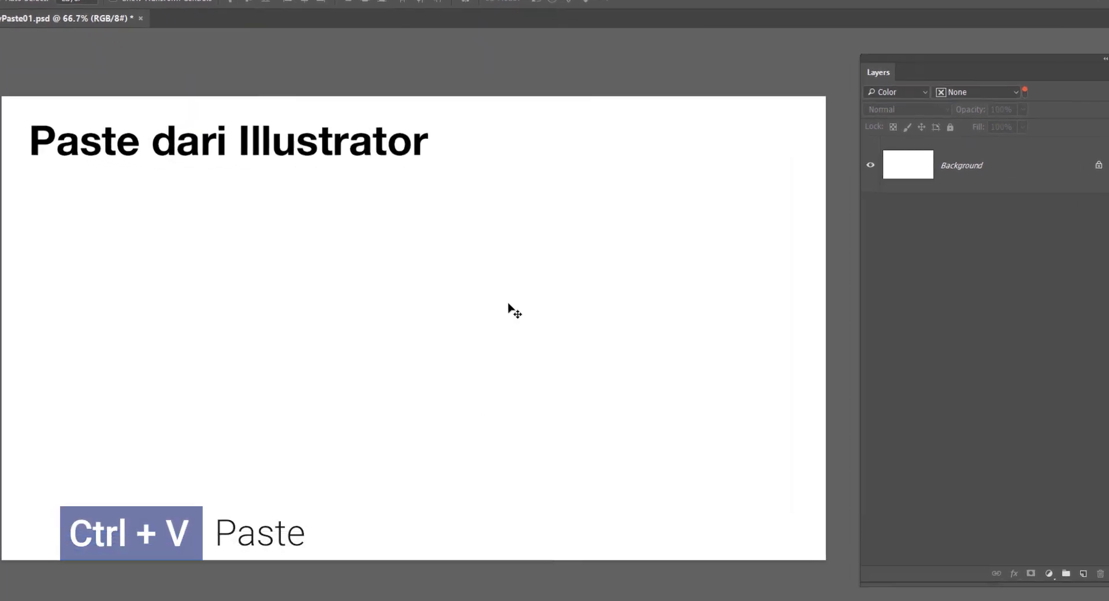
# Paste the Illustrator text as a Smart Object, commit it, and open its contents in Illustrator.
pyautogui.hotkey('ctrl', 'v')
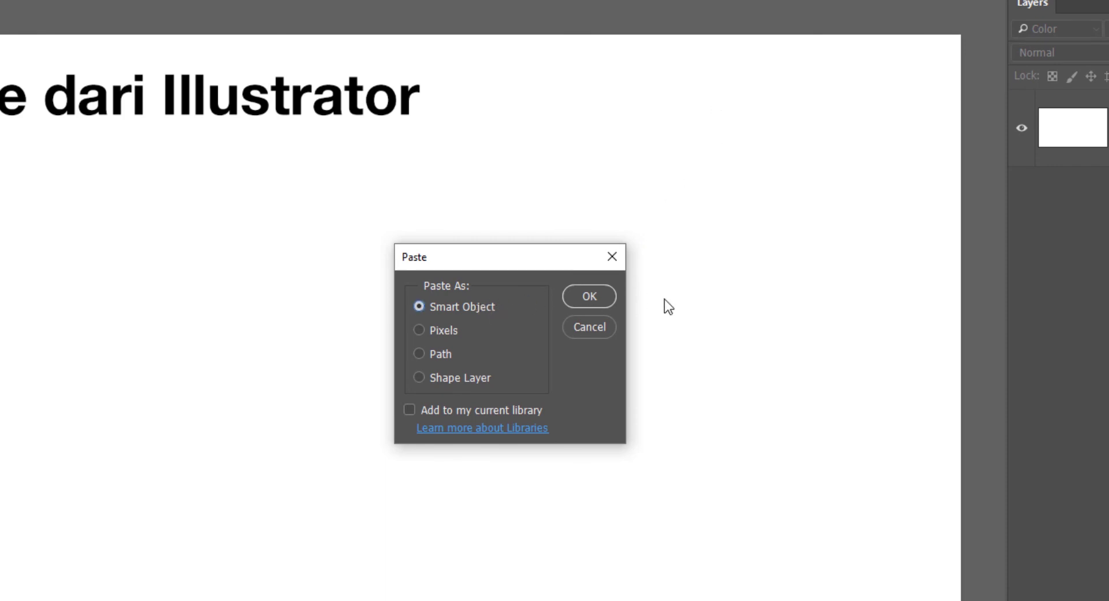
pyautogui.click(582, 294)
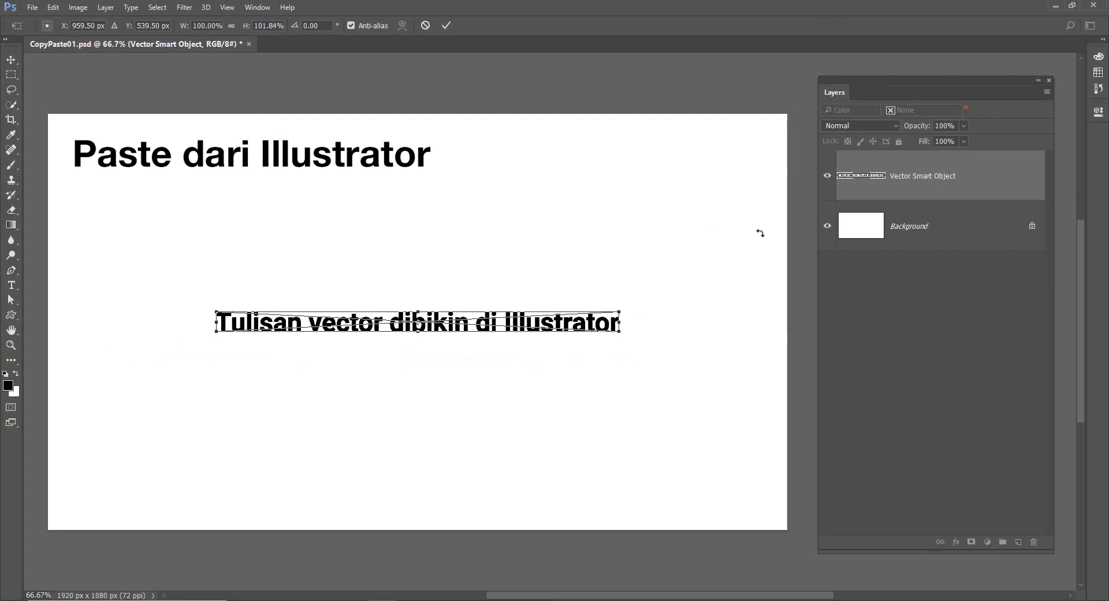
pyautogui.press('Return')
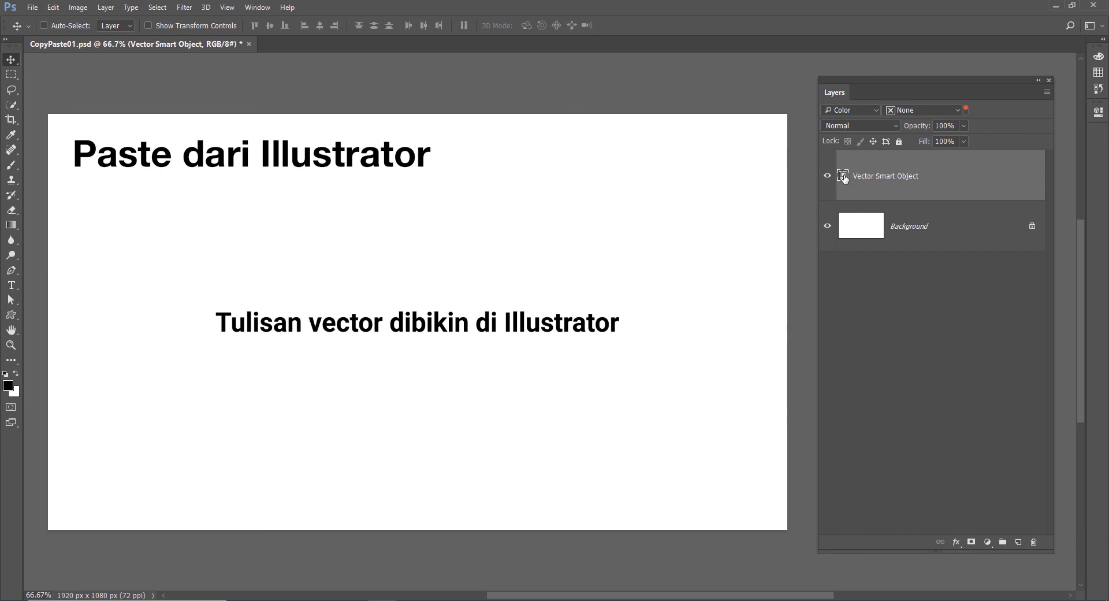
pyautogui.doubleClick(843, 177)
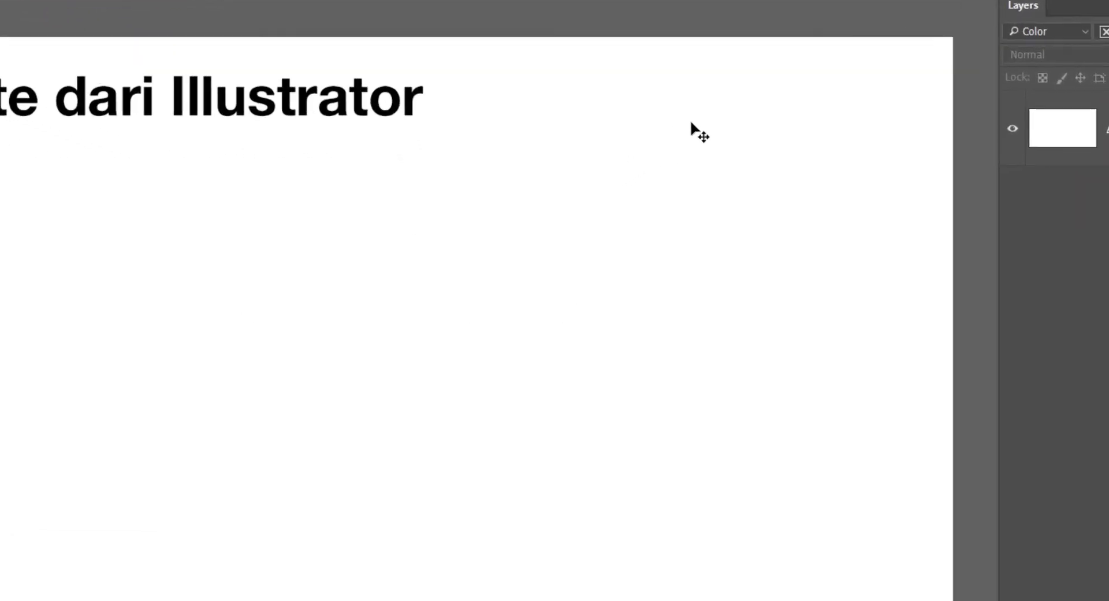
# Paste the Illustrator text as Pixels and commit it, then remove it and paste again.
pyautogui.hotkey('ctrl', 'v')
pyautogui.click(435, 333)
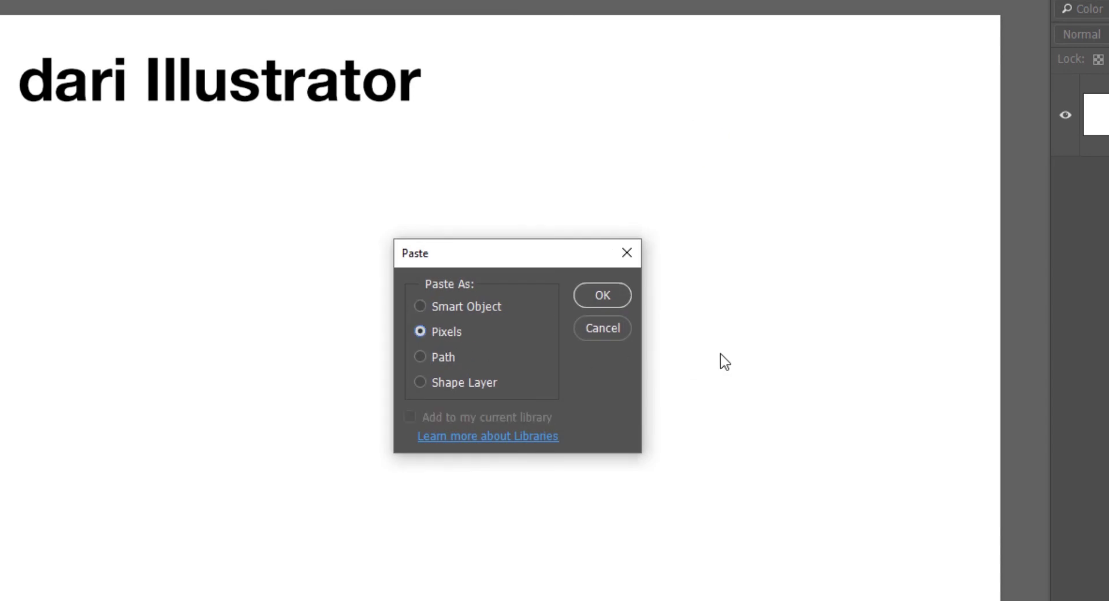
pyautogui.click(601, 296)
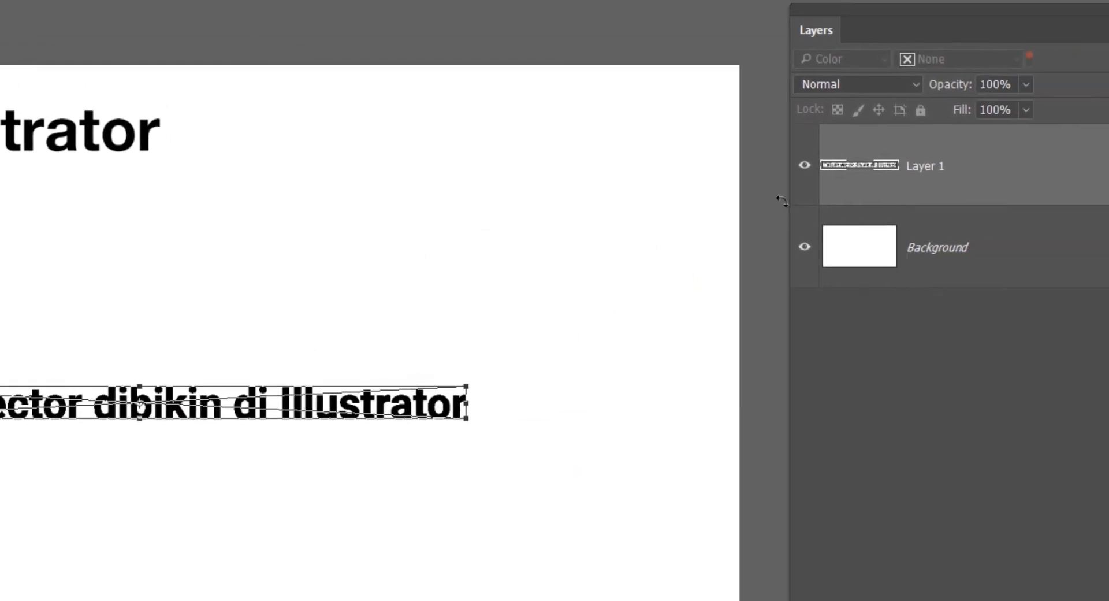
pyautogui.press('Return')
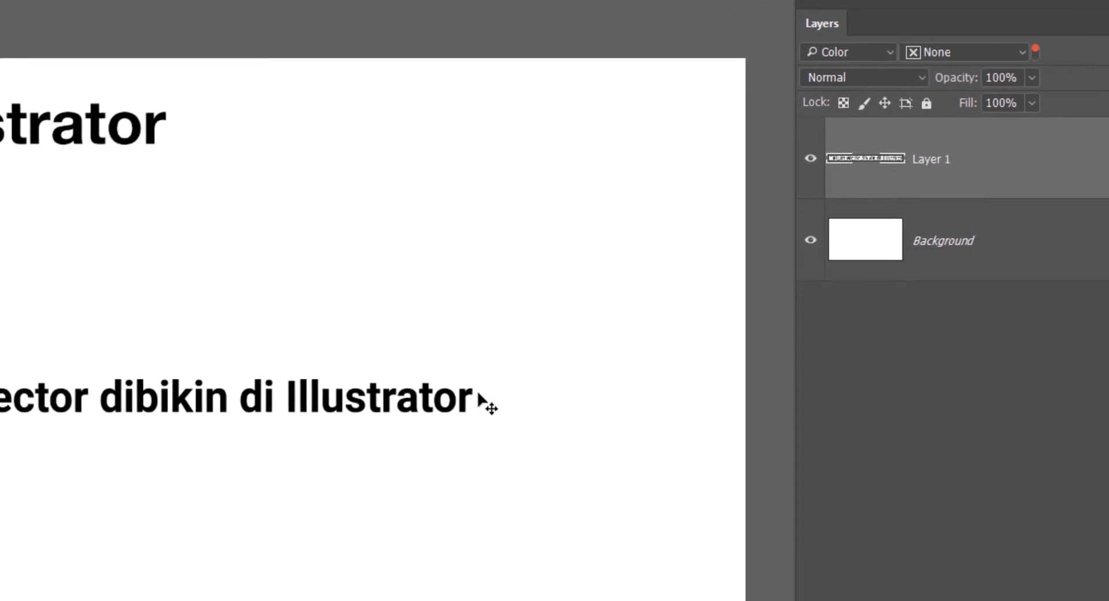
pyautogui.press('Delete')
pyautogui.hotkey('ctrl', 'v')
# Paste the text as a Path, add a red Solid Color fill, undo it, and paste again.
pyautogui.click(386, 342)
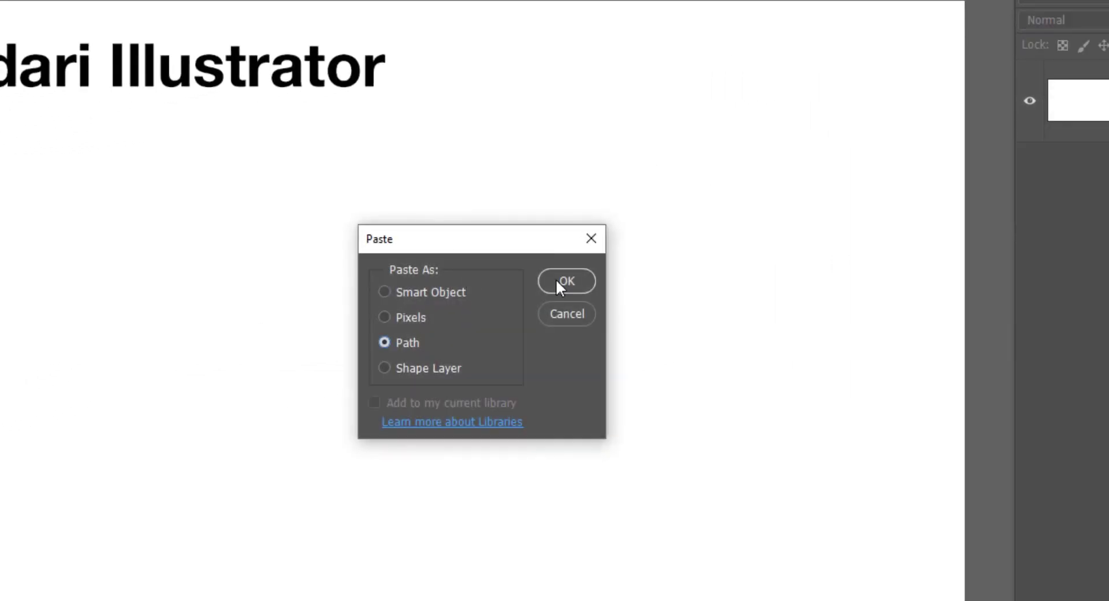
pyautogui.click(557, 282)
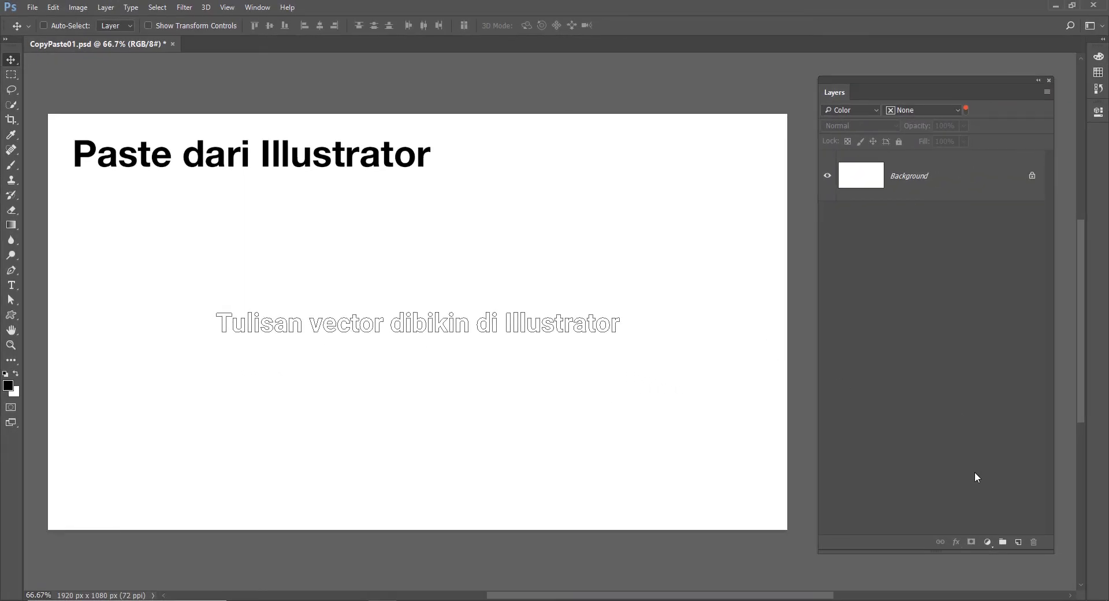
pyautogui.click(987, 542)
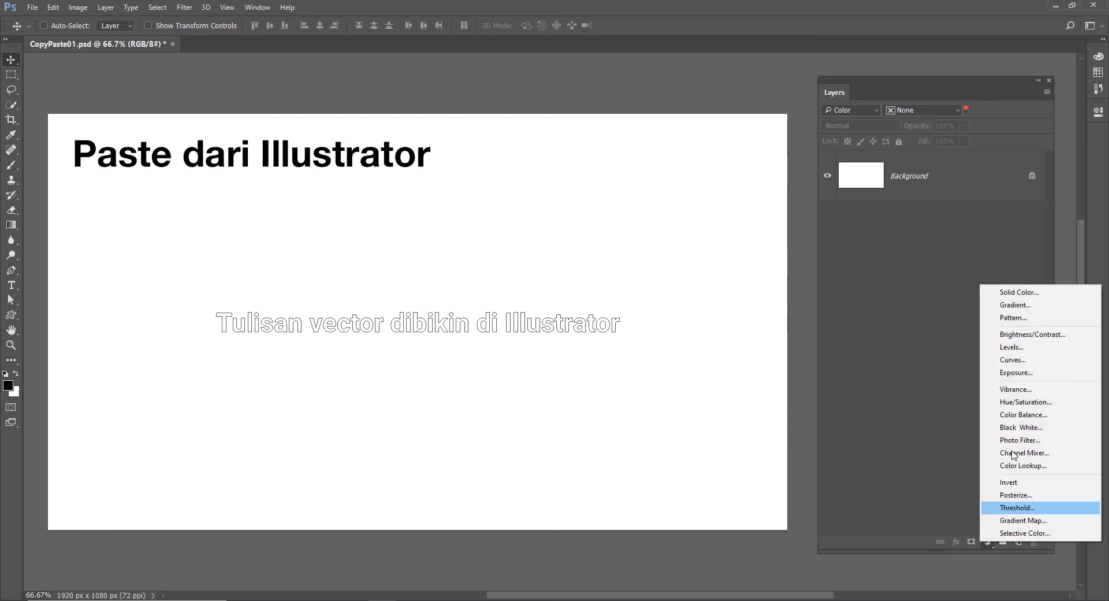
pyautogui.click(1018, 292)
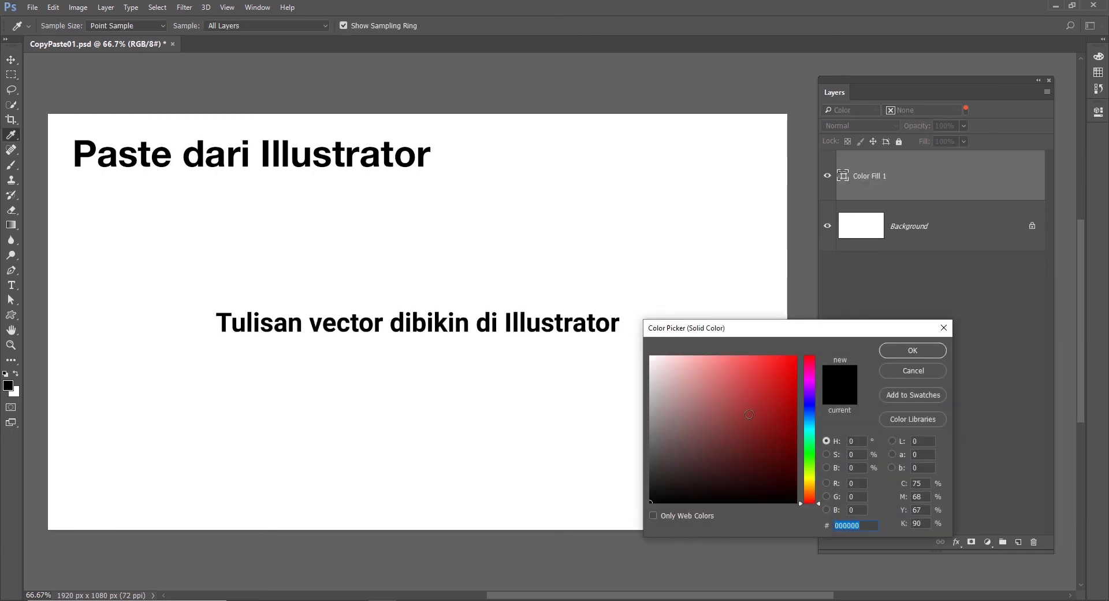
pyautogui.click(757, 391)
pyautogui.click(912, 350)
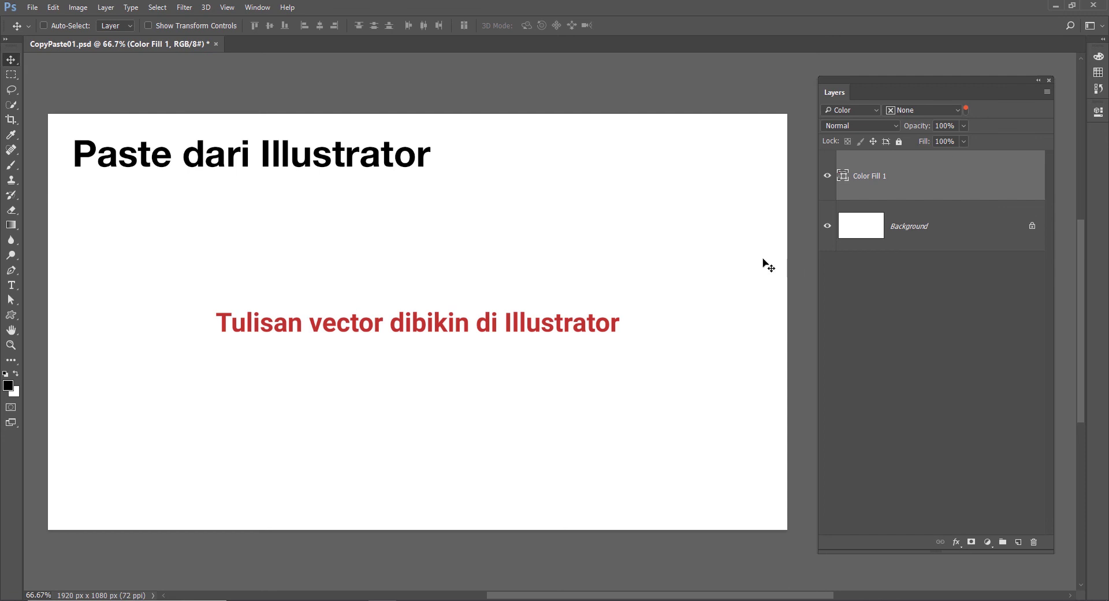
pyautogui.hotkey('ctrl', 'z')
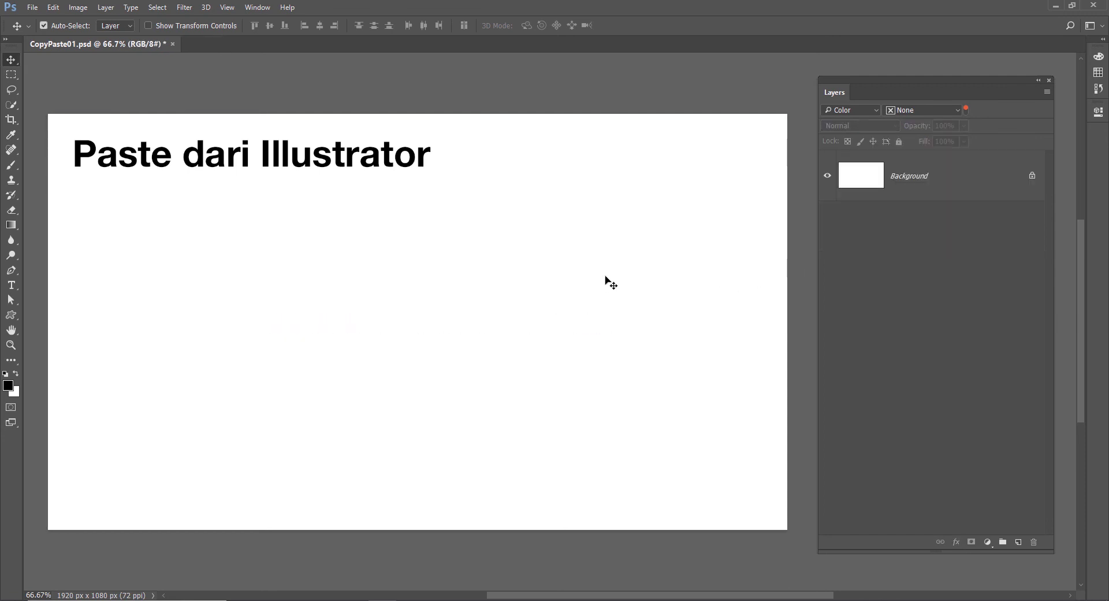
pyautogui.hotkey('ctrl', 'v')
# Paste the Illustrator text into Photoshop as a Shape Layer.
pyautogui.click(454, 339)
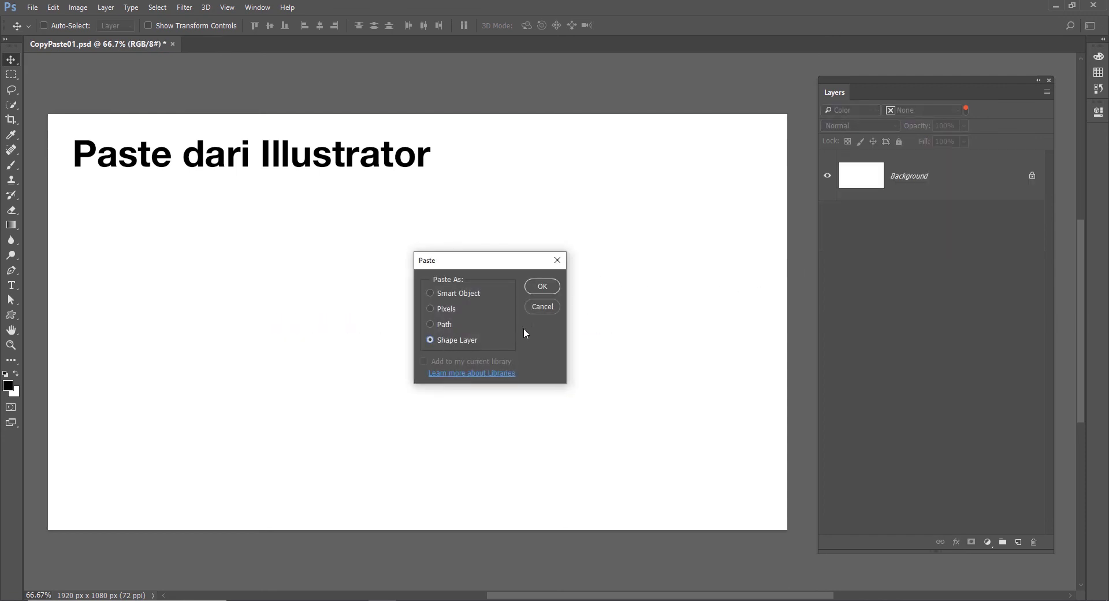
pyautogui.click(541, 287)
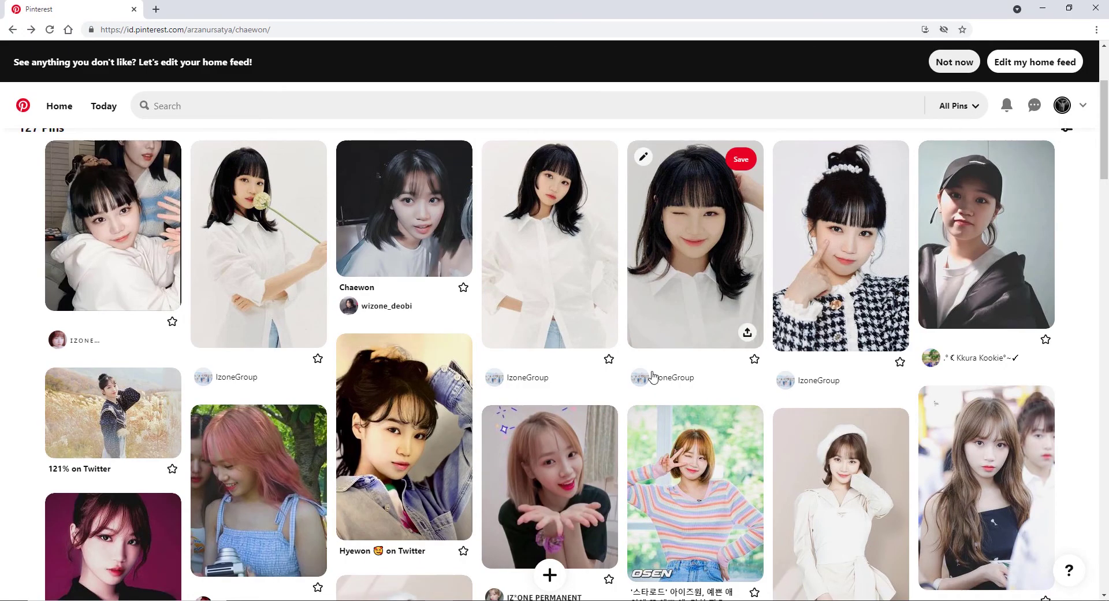
# Open the chosen Pinterest pin and its Twitter source post in a new tab.
pyautogui.click(402, 398)
pyautogui.scroll(3, 491, 366)
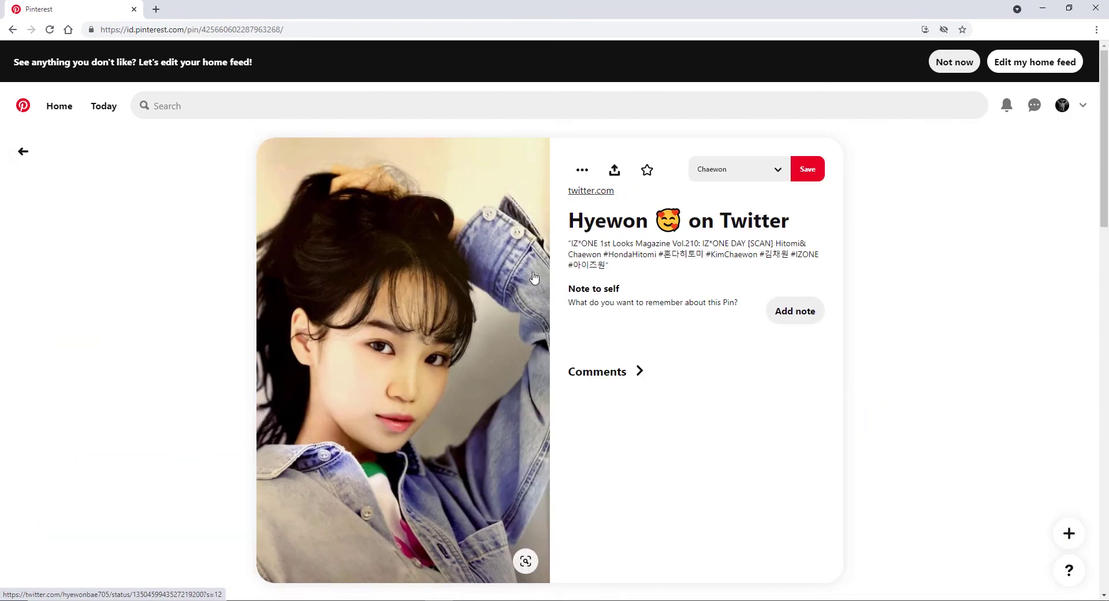
pyautogui.click(490, 366)
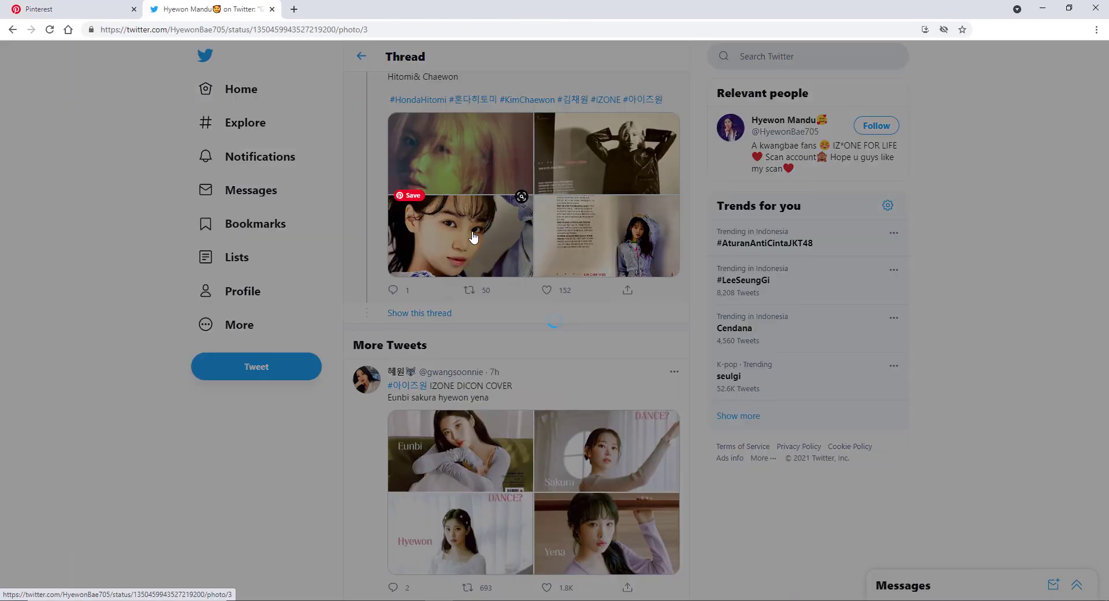
# Open the Twitter photo full-size in its own tab and copy the image.
pyautogui.rightClick(442, 175)
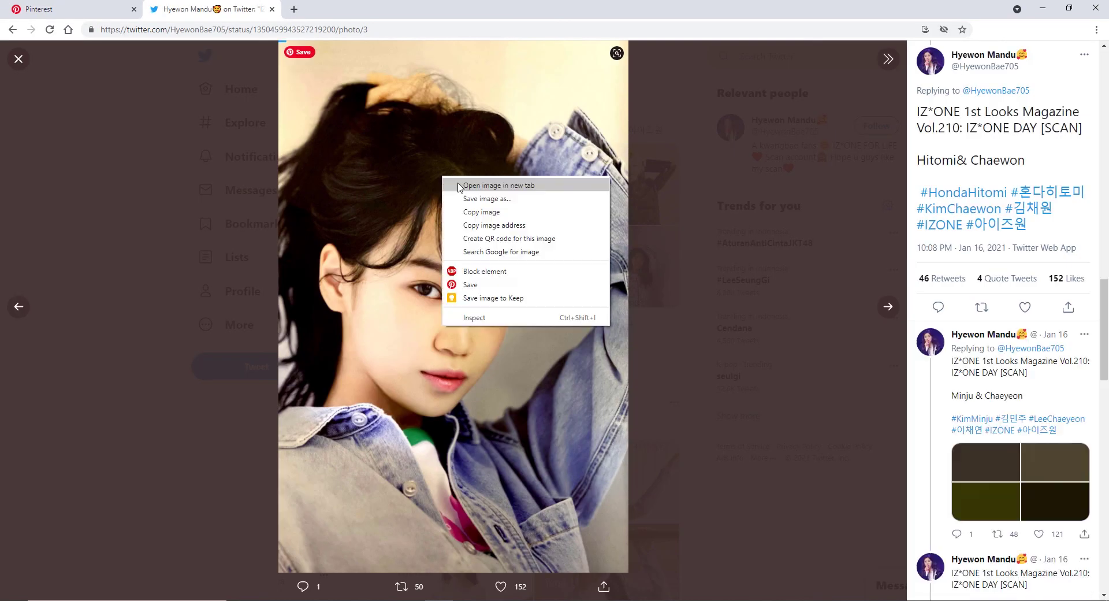
pyautogui.click(462, 182)
pyautogui.click(347, 9)
pyautogui.click(483, 130)
pyautogui.rightClick(548, 142)
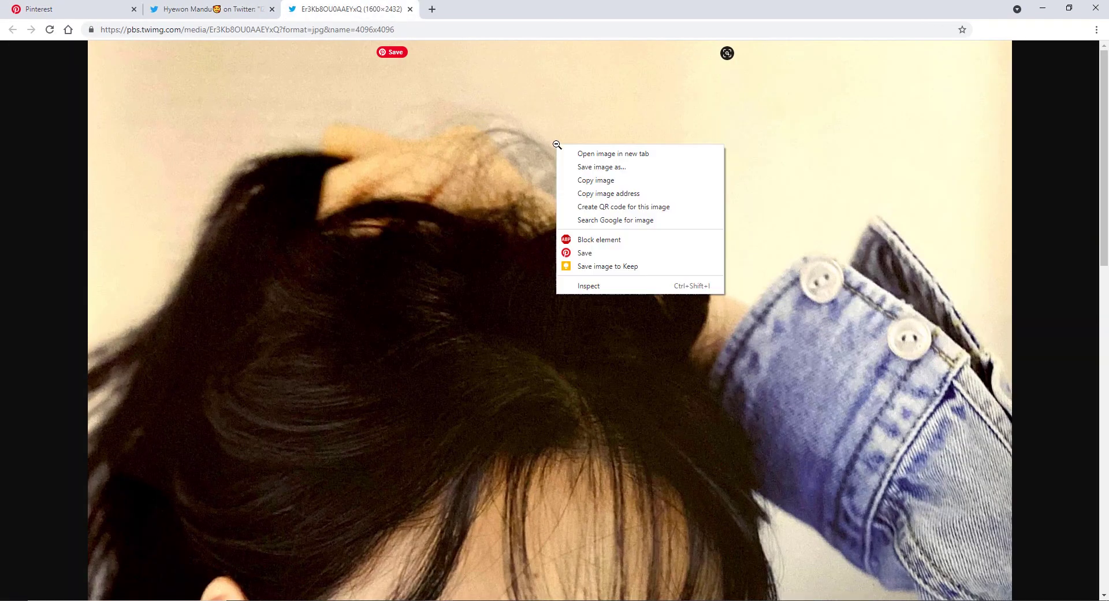
pyautogui.click(604, 184)
# Paste the browser photo onto the 'Dari Browser' slide, shrink it and centre it.
pyautogui.hotkey('alt', 'Tab')
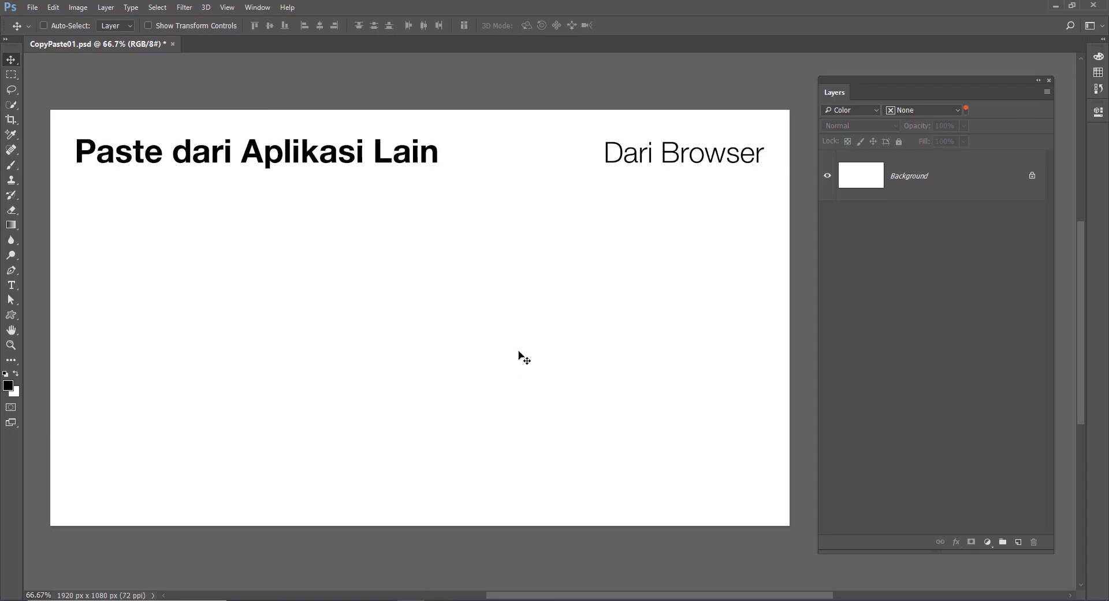
pyautogui.hotkey('ctrl', 'v')
pyautogui.hotkey('ctrl', 't')
pyautogui.moveTo(727, 108); pyautogui.dragTo(489, 322)
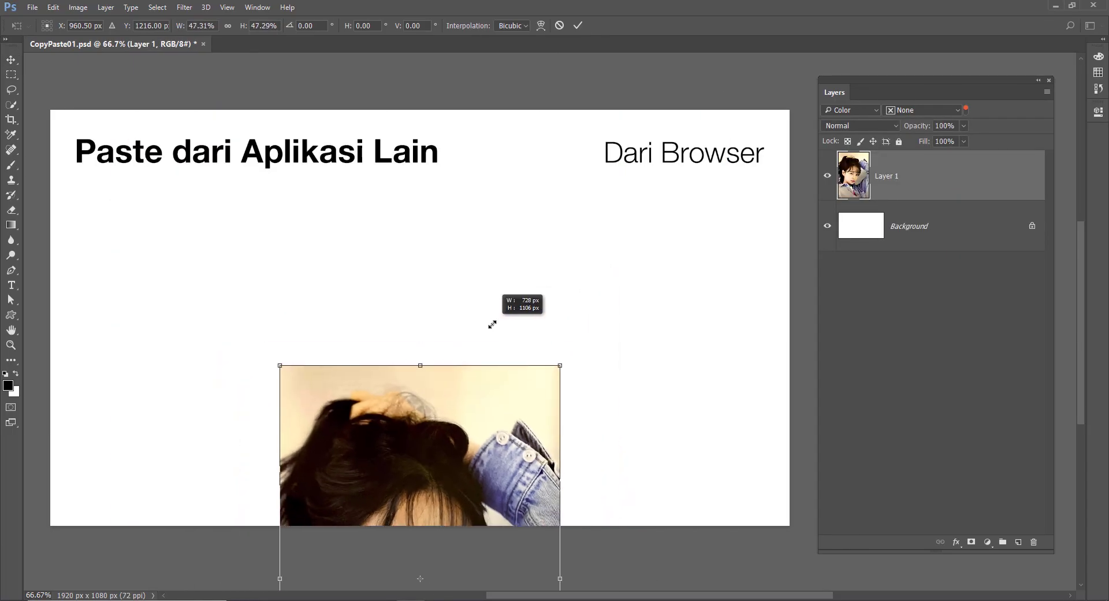
pyautogui.moveTo(471, 416); pyautogui.dragTo(486, 203)
pyautogui.press('Return')
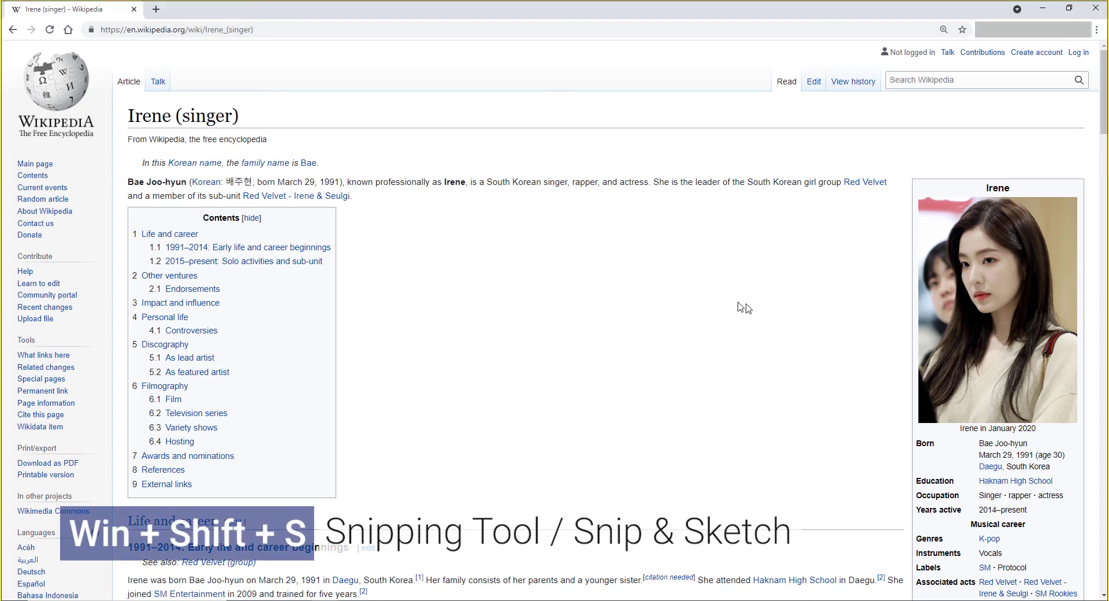
# Snip the Wikipedia infobox photo to the clipboard with Win+Shift+S.
pyautogui.press('super+shift+s')
pyautogui.moveTo(906, 172); pyautogui.dragTo(1091, 522)
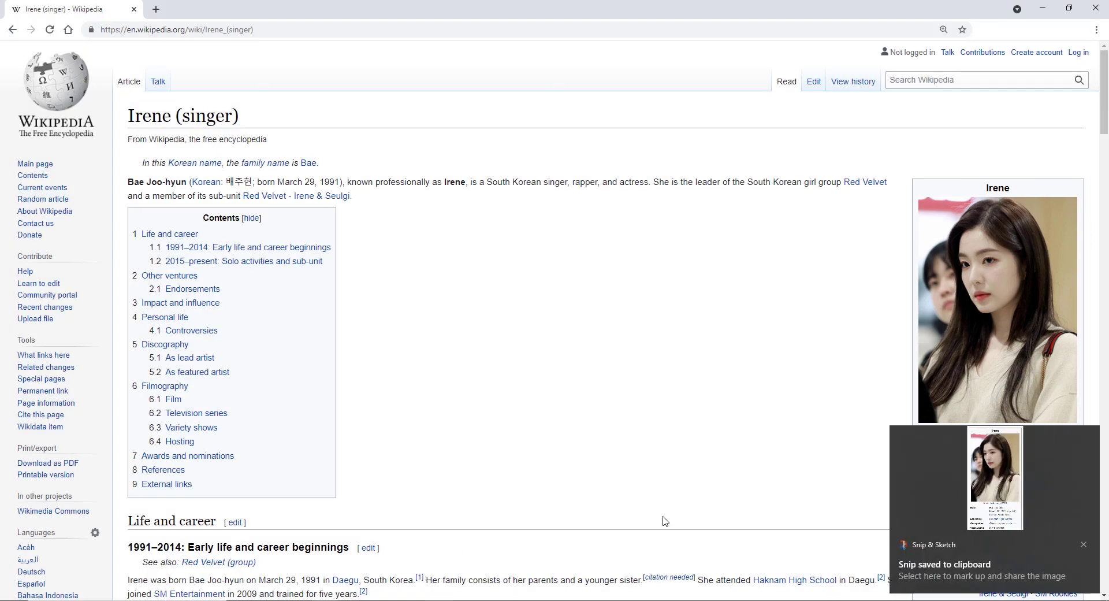
pyautogui.click(1085, 544)
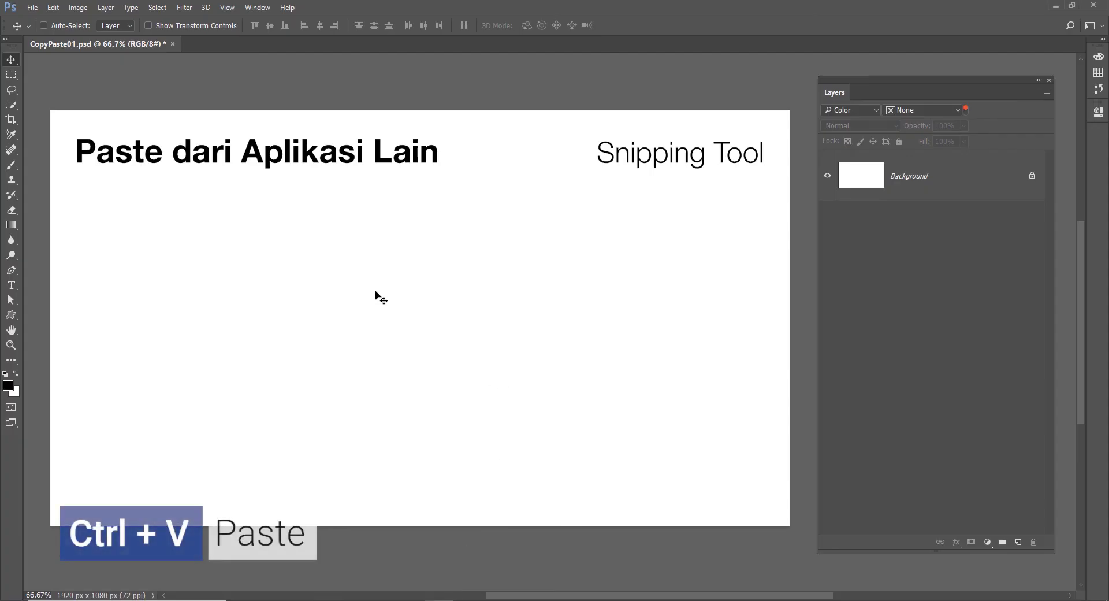
# Paste the snipped infobox photo onto the 'Snipping Tool' slide.
pyautogui.hotkey('ctrl', 'v')
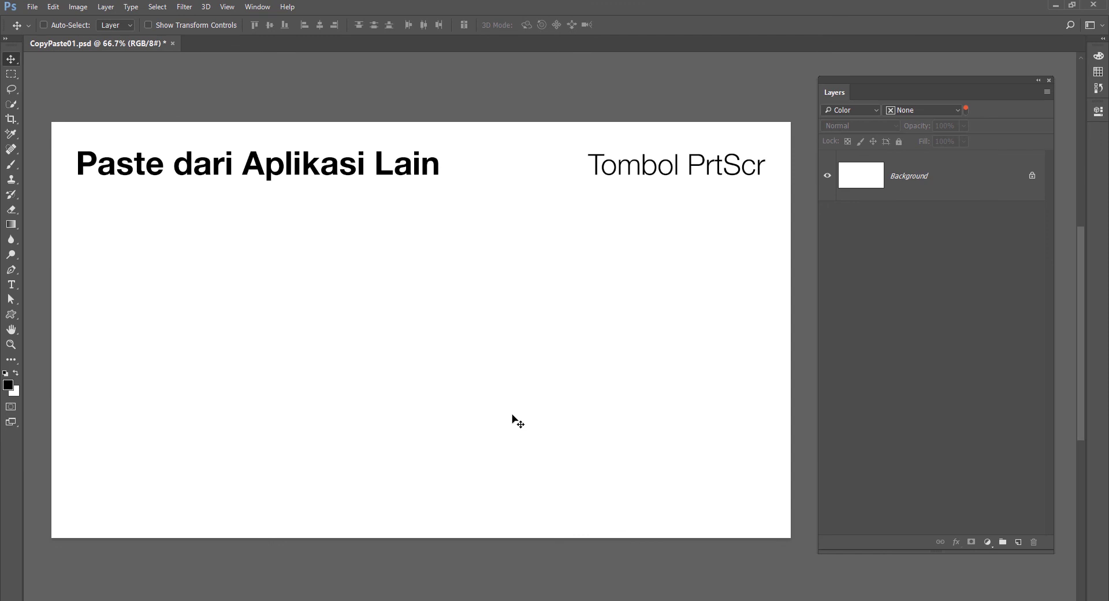
# Paste the PrtScr screenshot, scale it to about 64% and place it below the title.
pyautogui.hotkey('ctrl', 'v')
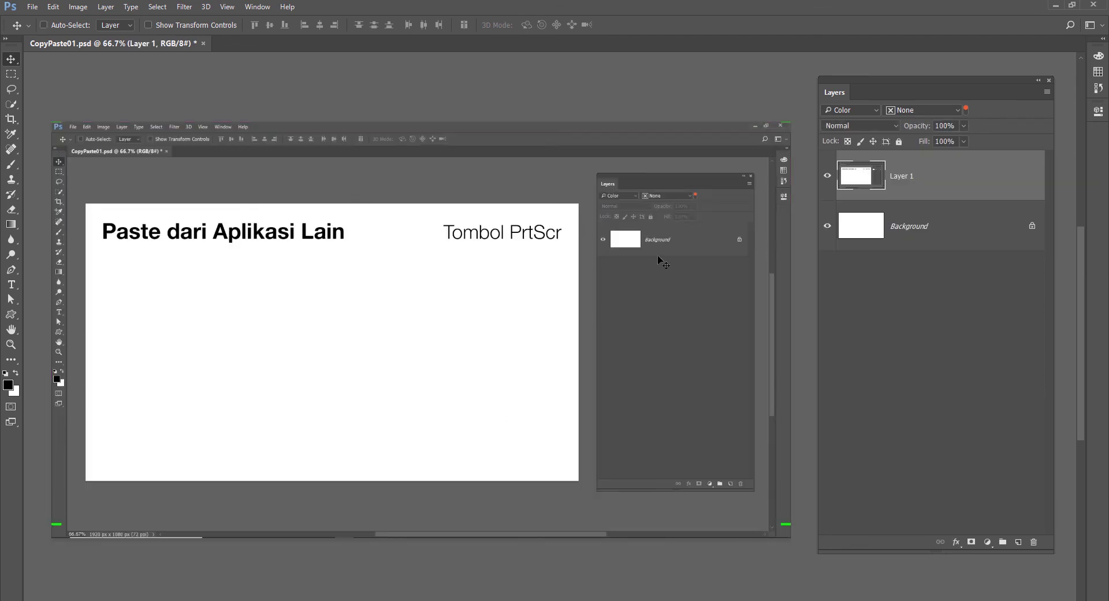
pyautogui.hotkey('ctrl', 't')
pyautogui.moveTo(790, 122); pyautogui.dragTo(657, 197)
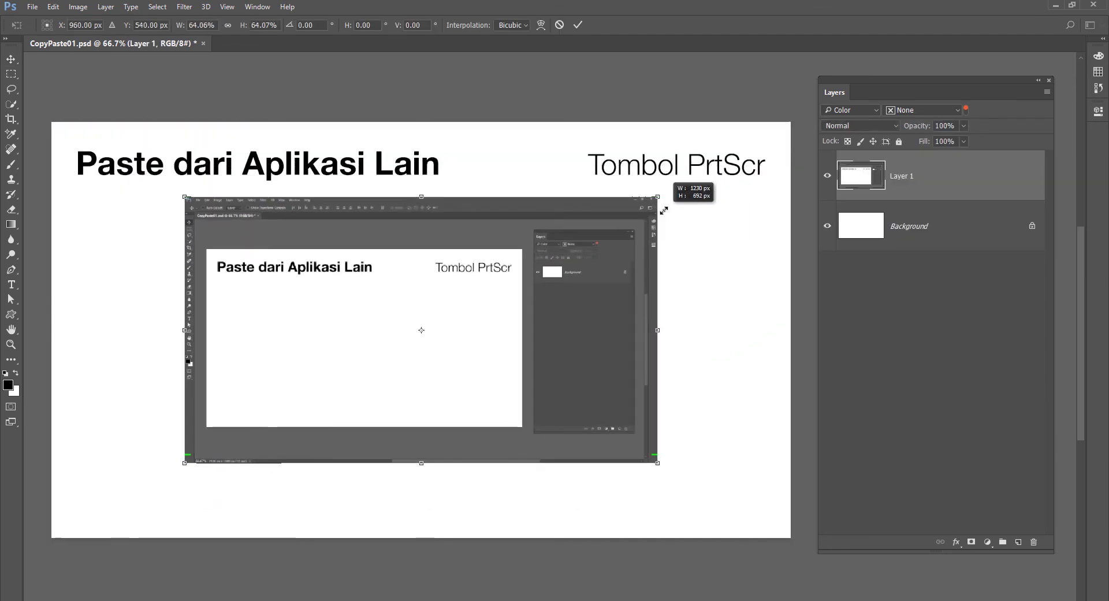
pyautogui.moveTo(580, 253); pyautogui.dragTo(580, 278)
pyautogui.press('Return')
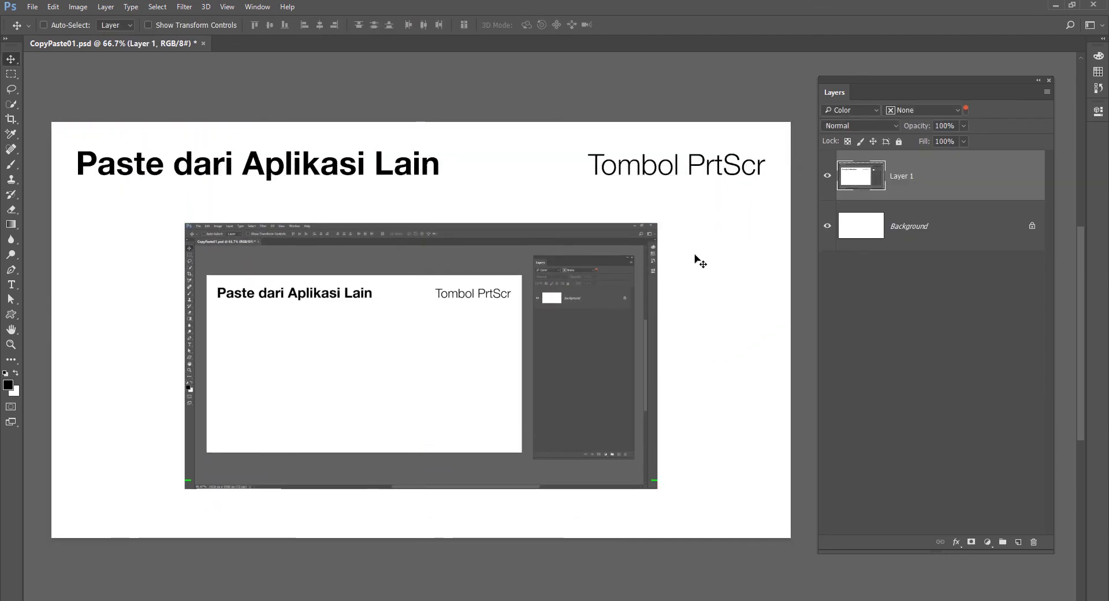